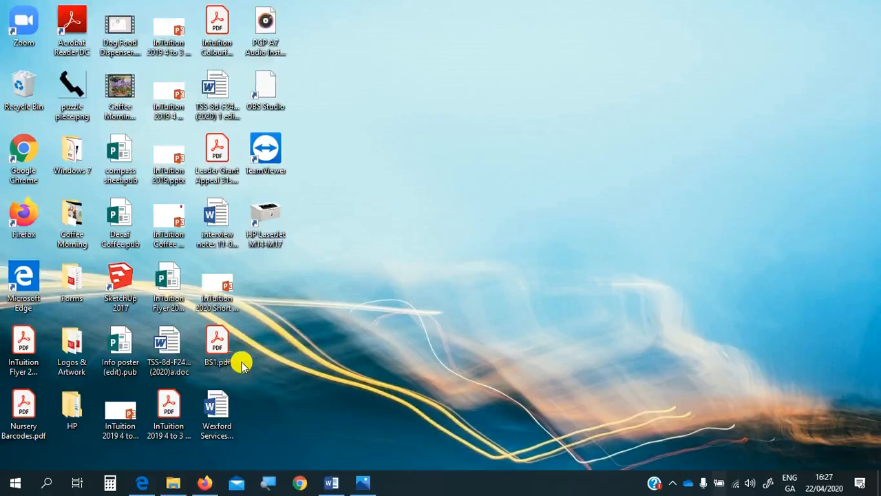
Review the Liberman_Models.png image and the prepared Word text about the cardboard tractor, minimising each window after viewing.
left_click(365, 483)
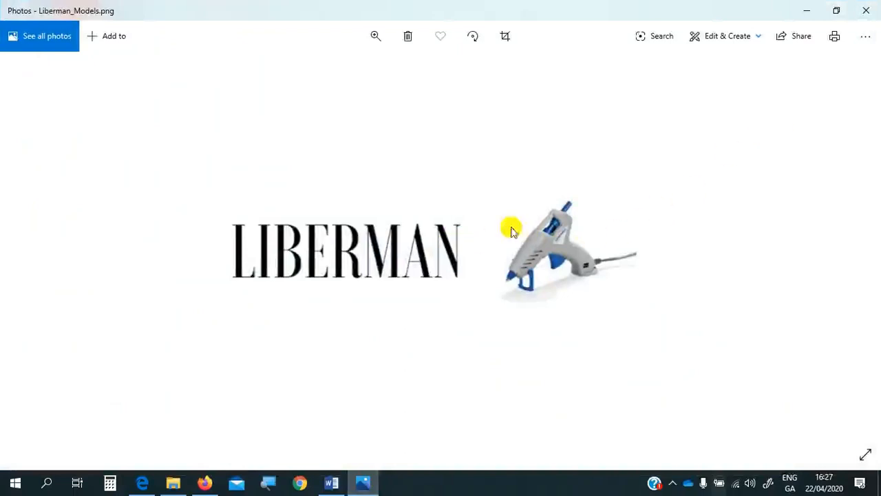
left_click(811, 13)
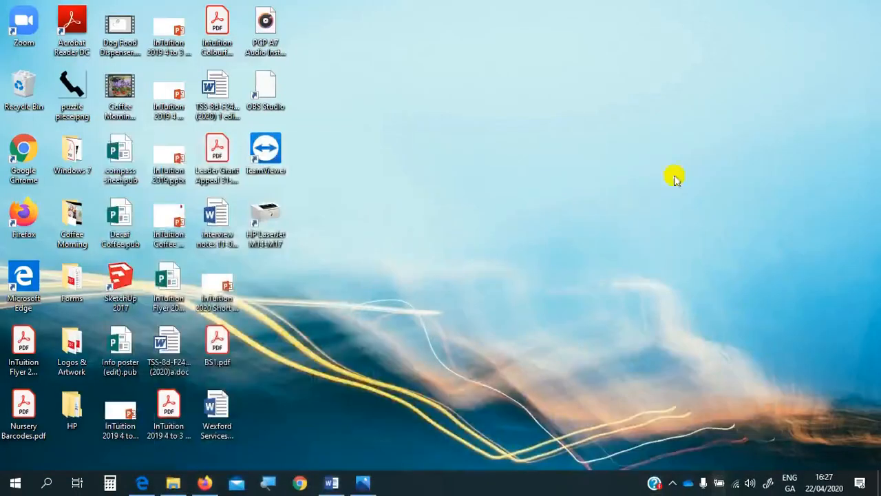
left_click(337, 484)
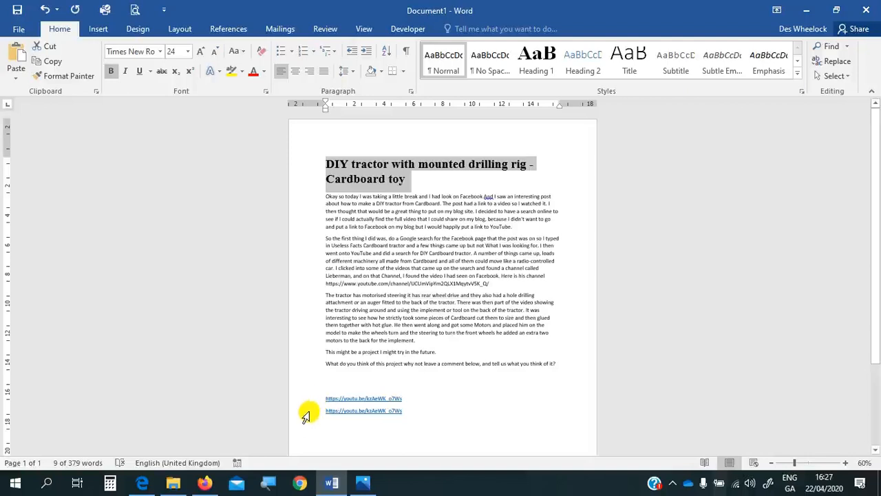
left_click(810, 12)
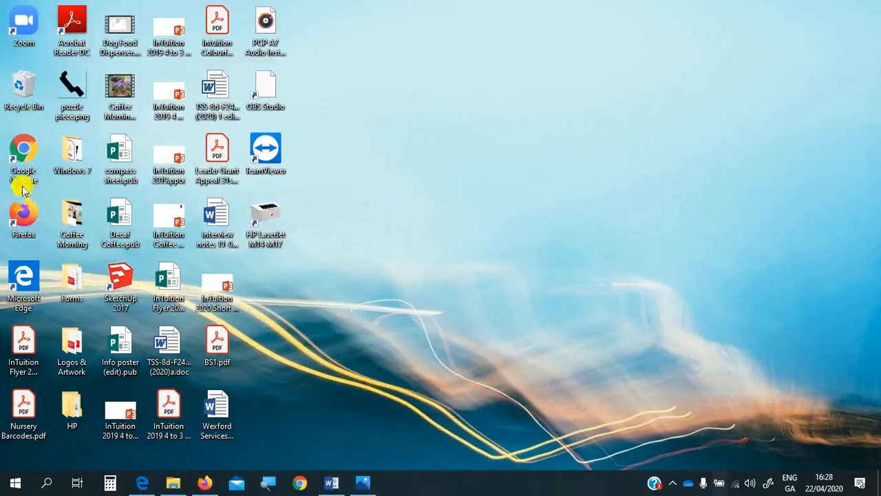
Launch Google Chrome and open Blogger from the Google apps list.
left_click(18, 486)
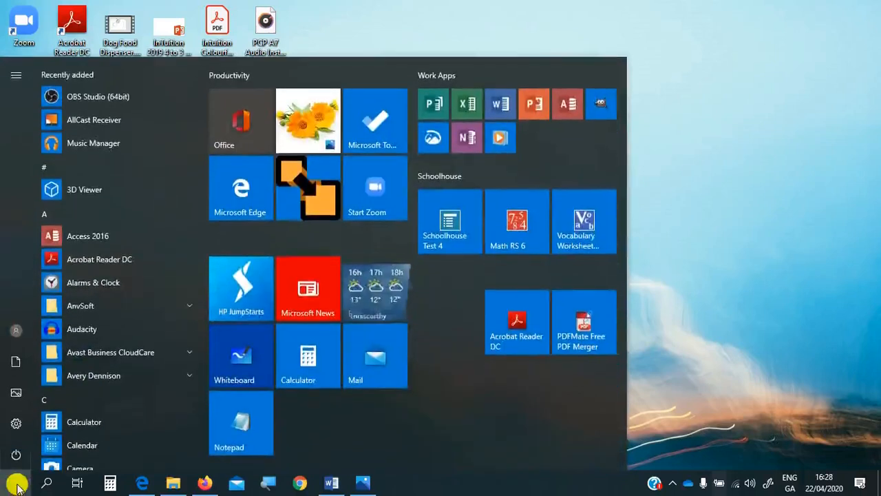
type("chrome")
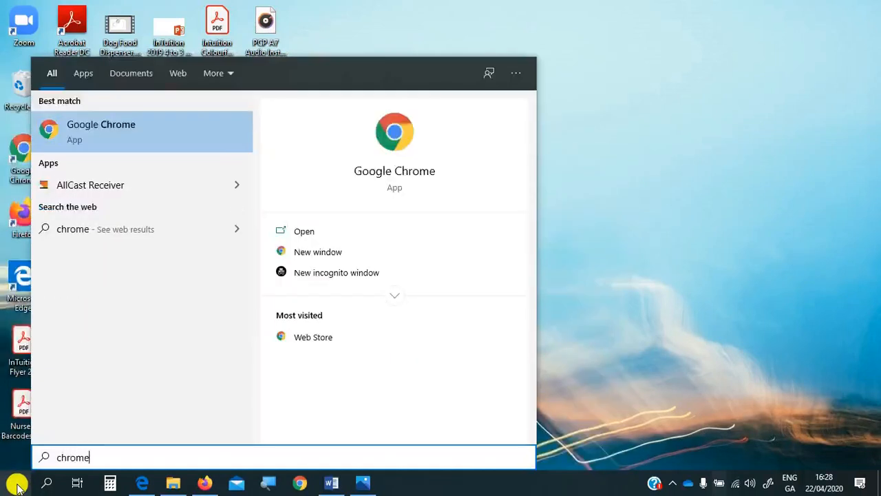
left_click(104, 128)
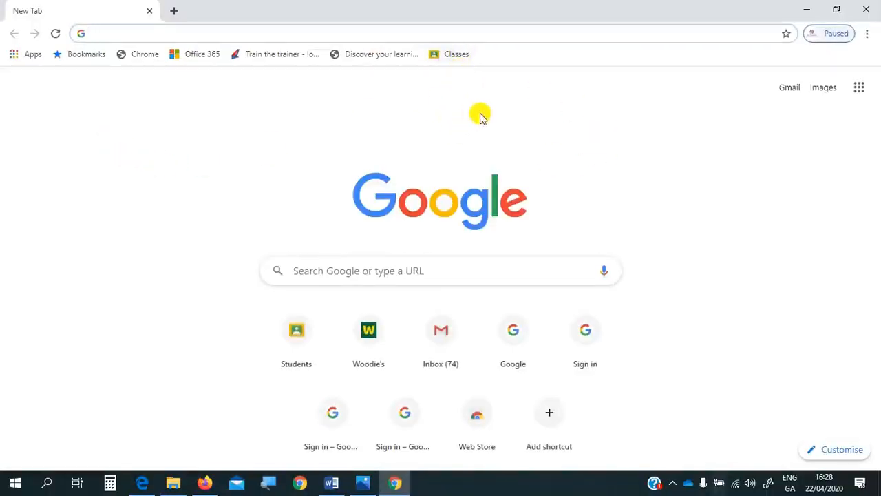
left_click(859, 95)
scroll(768, 232, "down", 1)
scroll(769, 232, "down", 4)
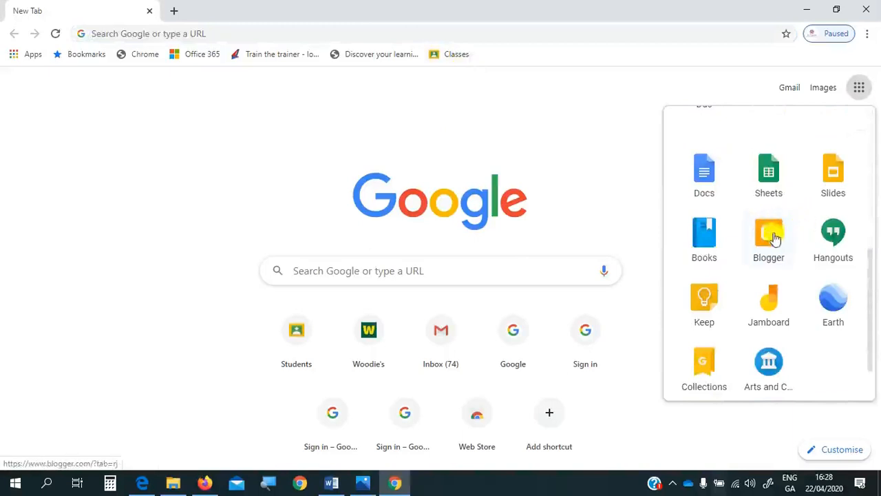
left_click(772, 237)
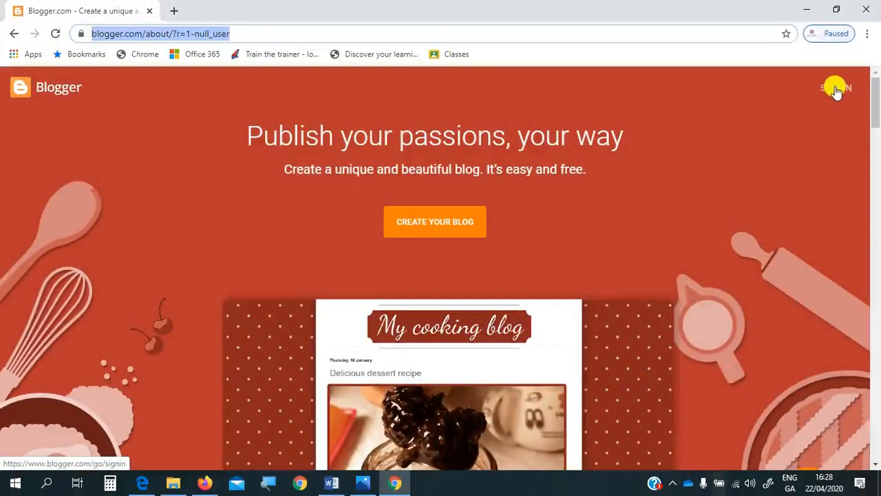
Sign in to Blogger with the second listed Google account, entering the account password.
left_click(835, 89)
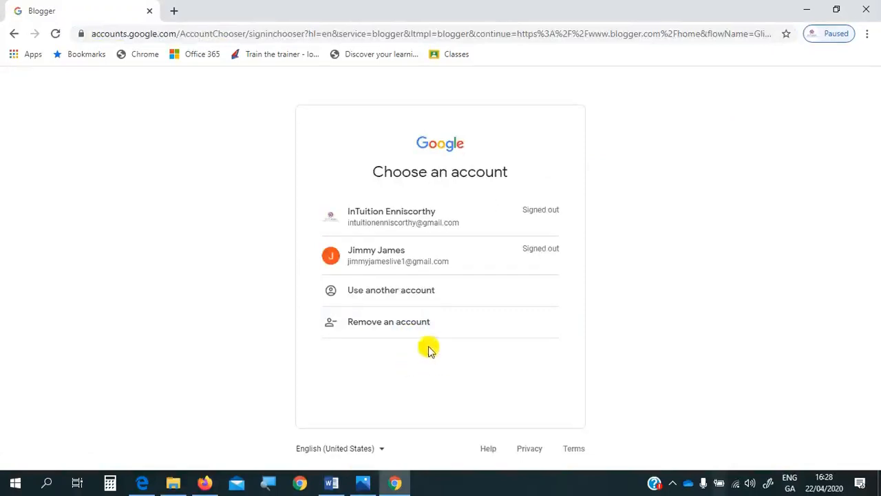
left_click(392, 253)
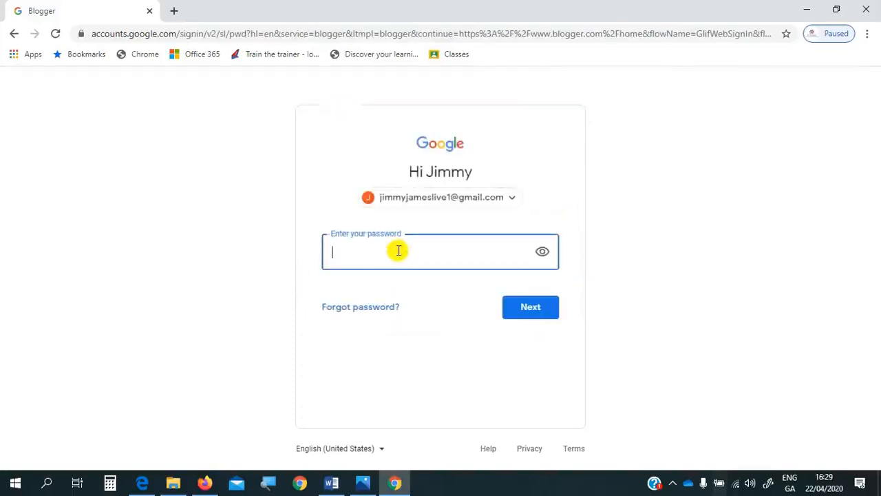
type("••••••••")
key("Return")
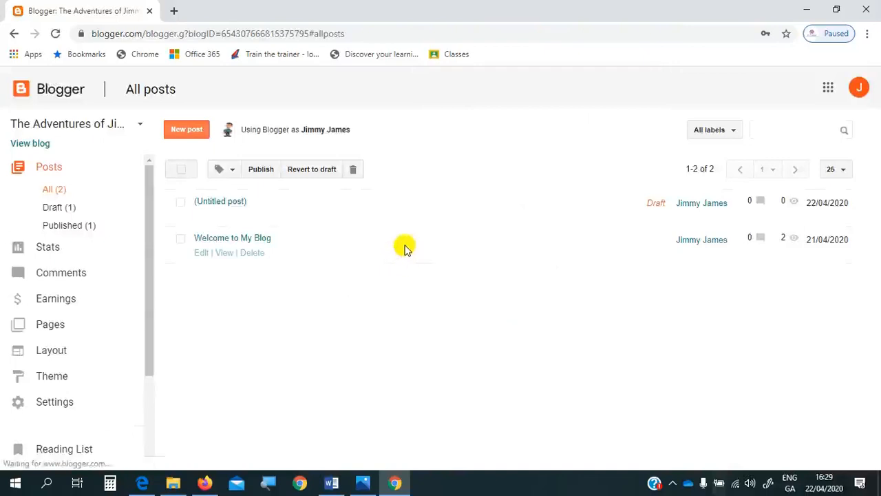
Delete the untitled draft post from the blog's post list and confirm the deletion.
mouse_move(246, 209)
left_click(265, 216)
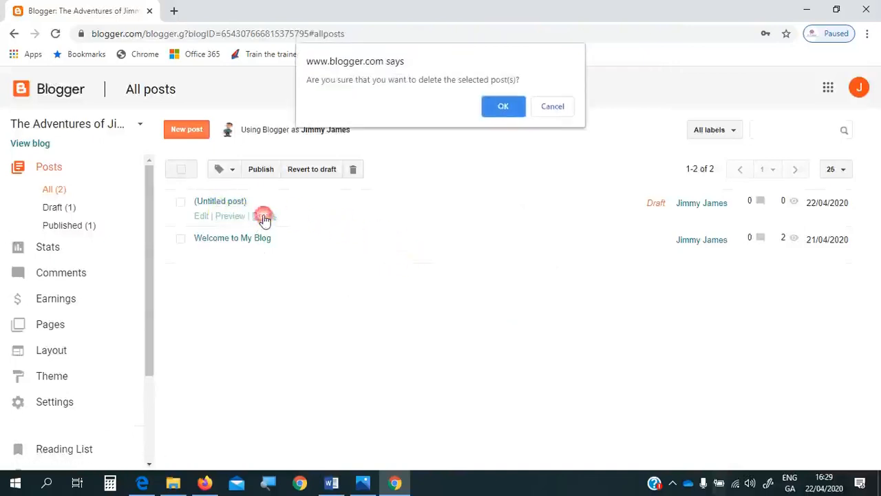
left_click(508, 109)
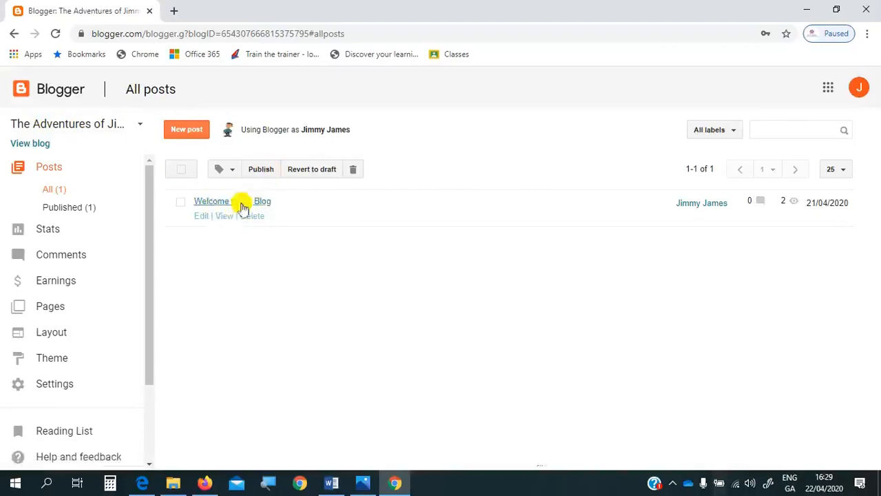
View the published "Welcome to My Blog" post, read through its text and image, and close it.
left_click(223, 218)
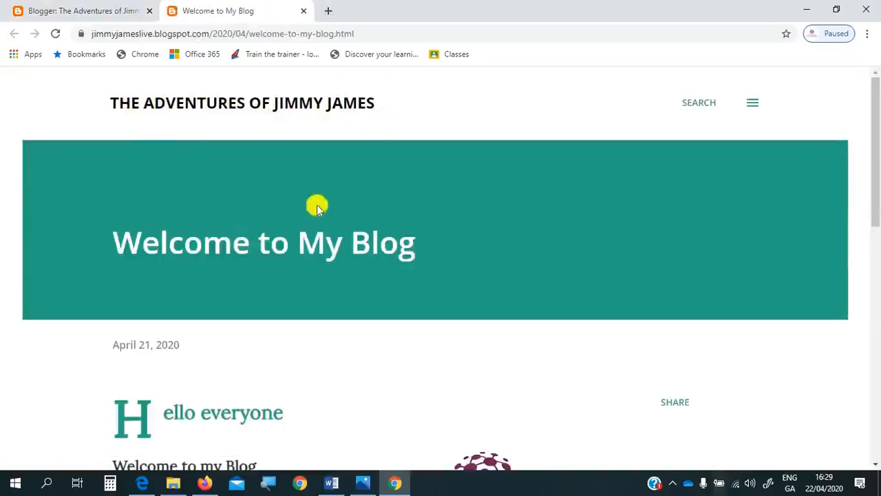
scroll(382, 252, "down", 3)
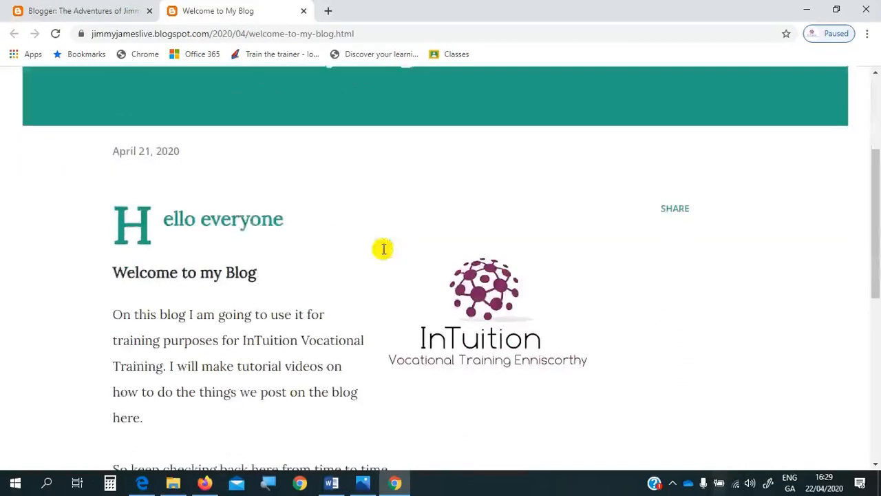
scroll(211, 223, "down", 1)
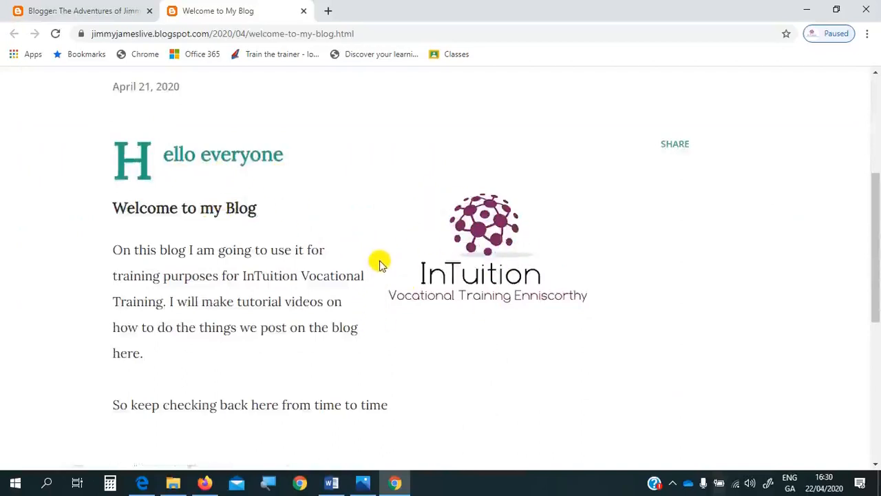
scroll(482, 255, "up", 4)
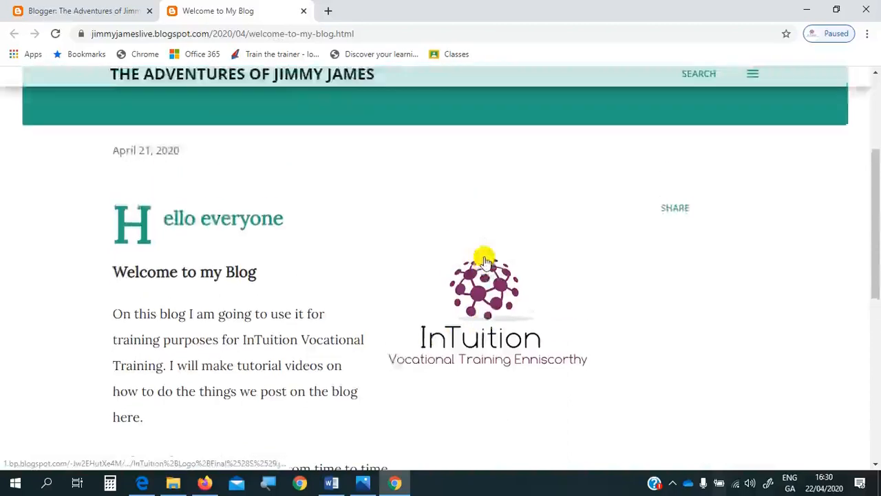
left_click(303, 10)
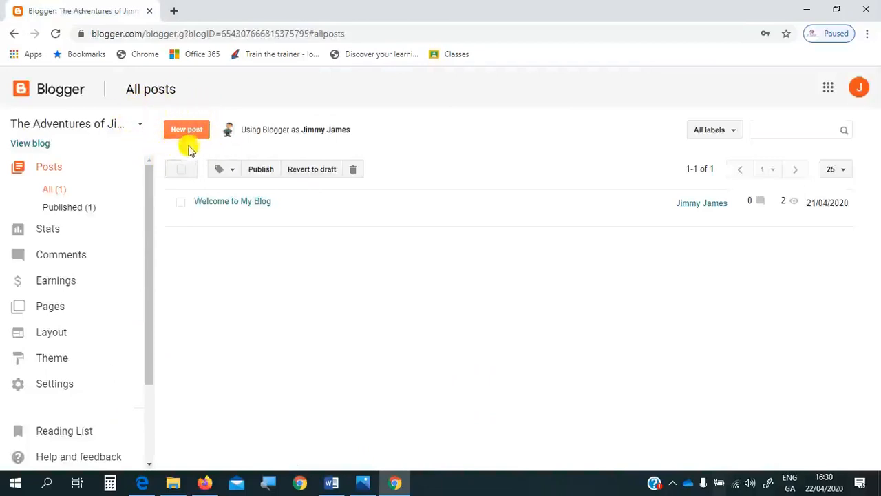
Start a new blog post, switch to the Word document and copy its heading "DIY tractor with mounted drilling rig - Cardboard toy".
left_click(196, 137)
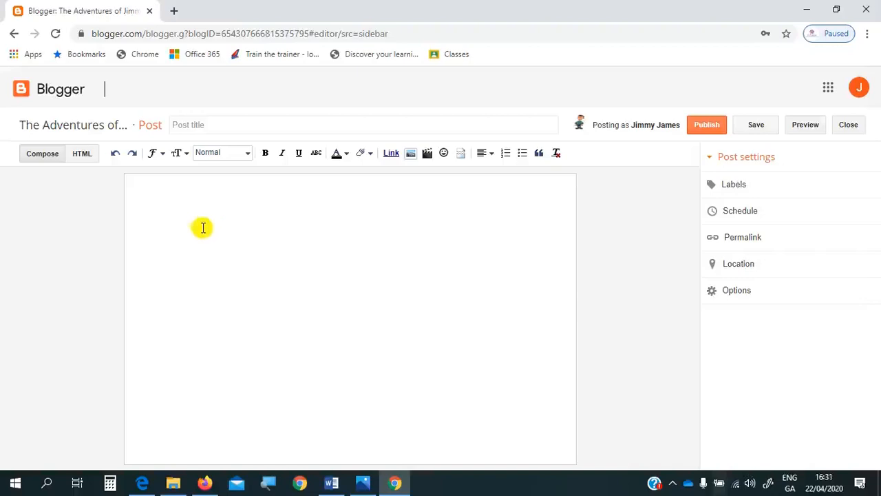
left_click(331, 482)
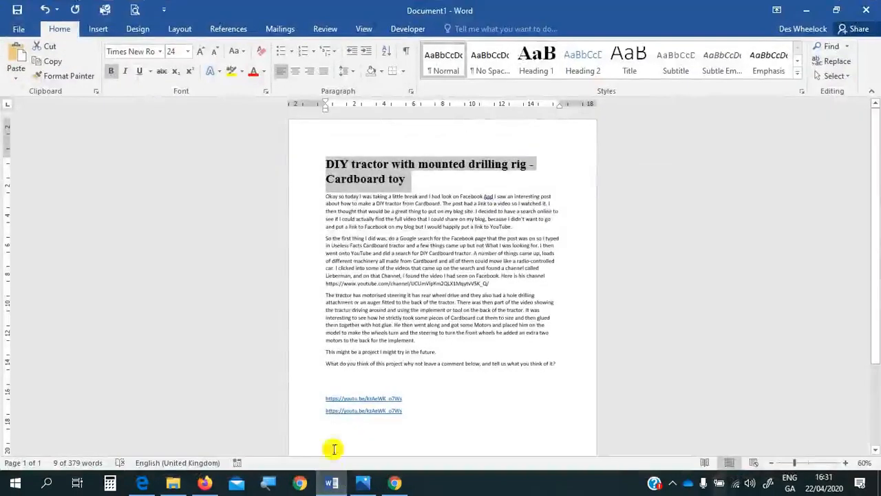
left_click(415, 179)
triple_click(382, 179)
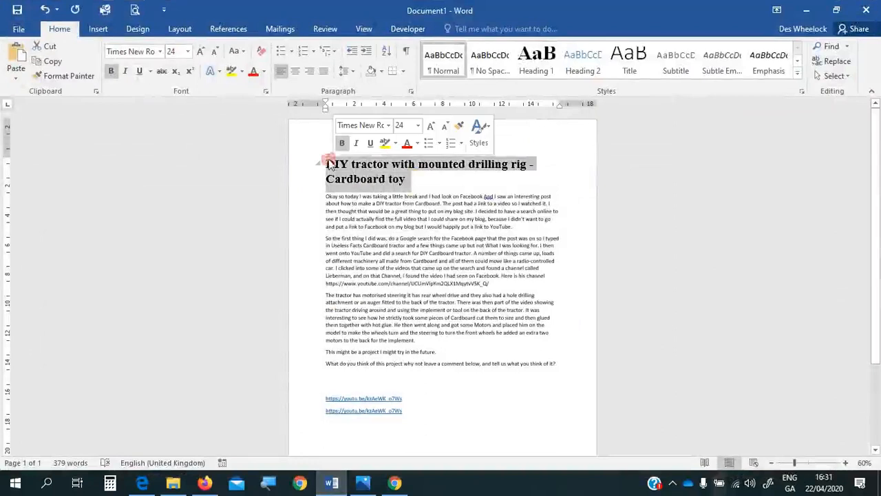
left_click(377, 166)
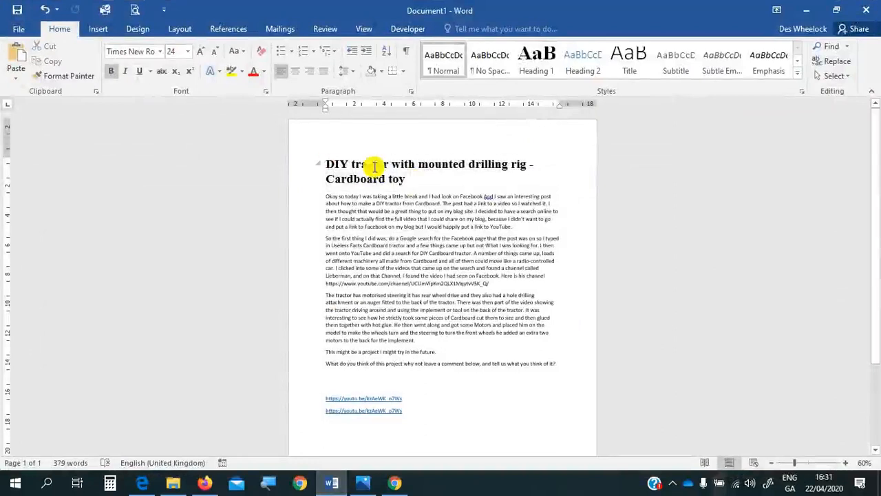
left_click(397, 181)
type("toy")
left_click_drag(408, 181, 320, 163)
right_click(342, 164)
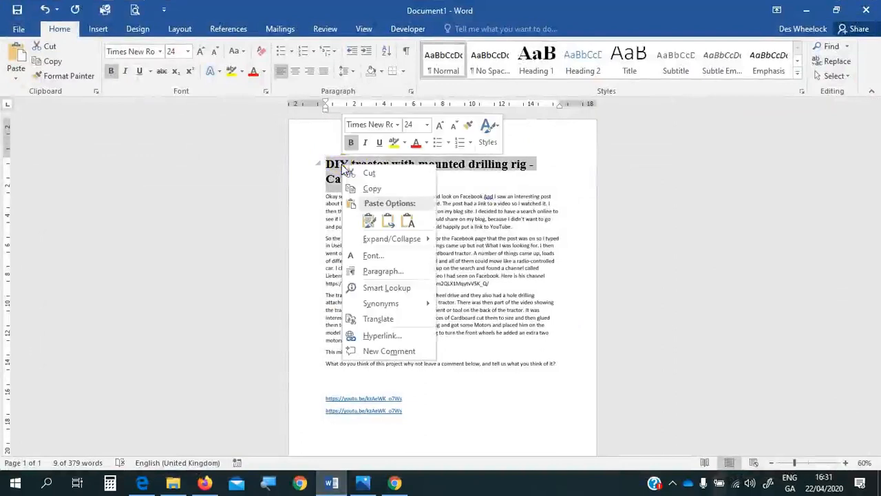
left_click(372, 191)
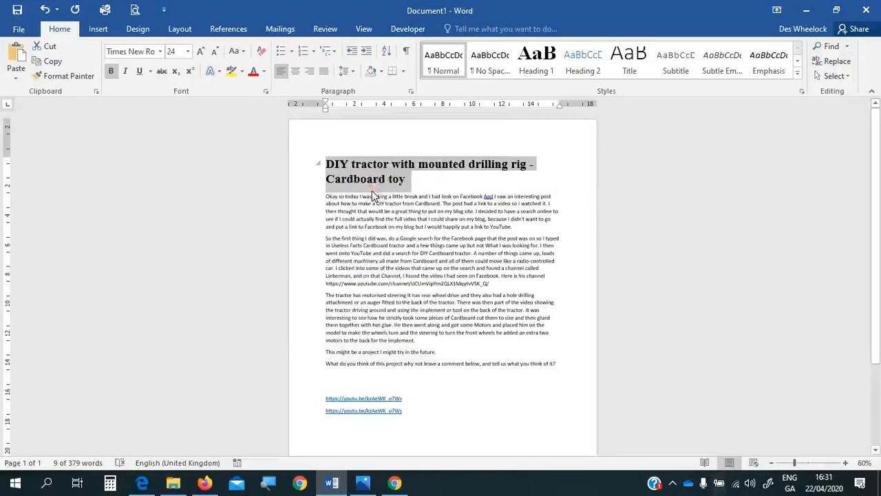
Return to Blogger in Chrome and paste the copied heading as plain text into the post title.
left_click(394, 483)
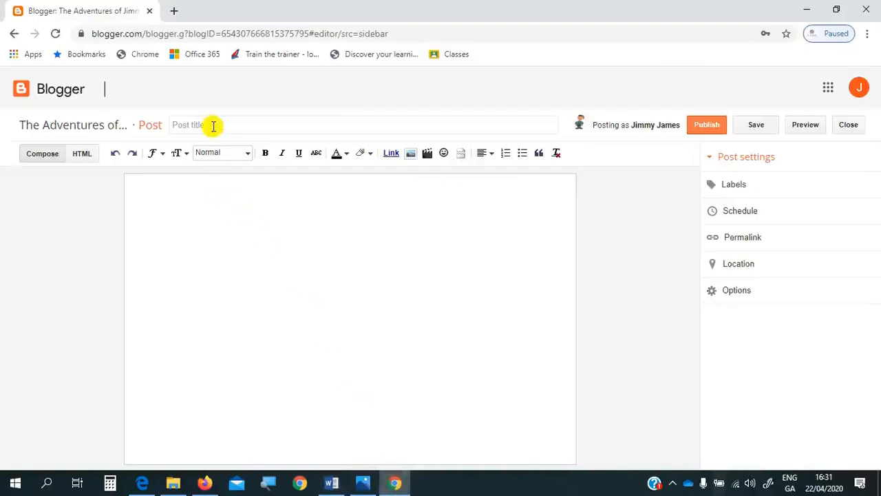
left_click(212, 124)
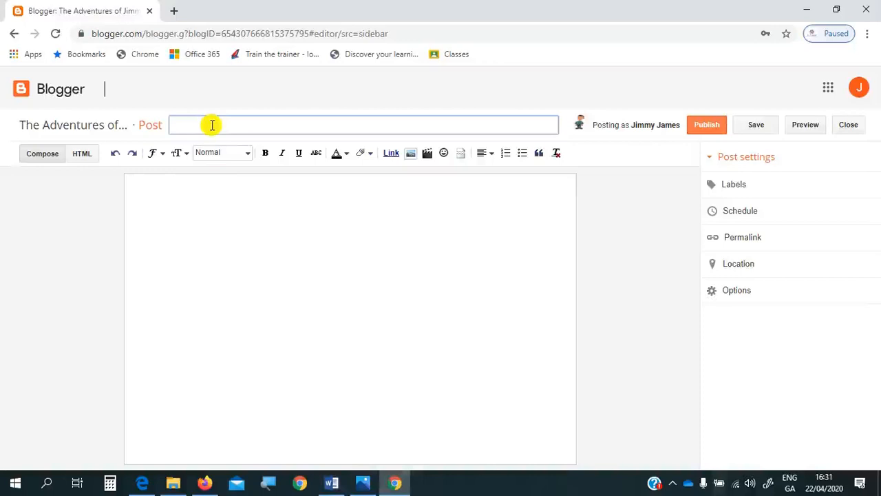
right_click(212, 125)
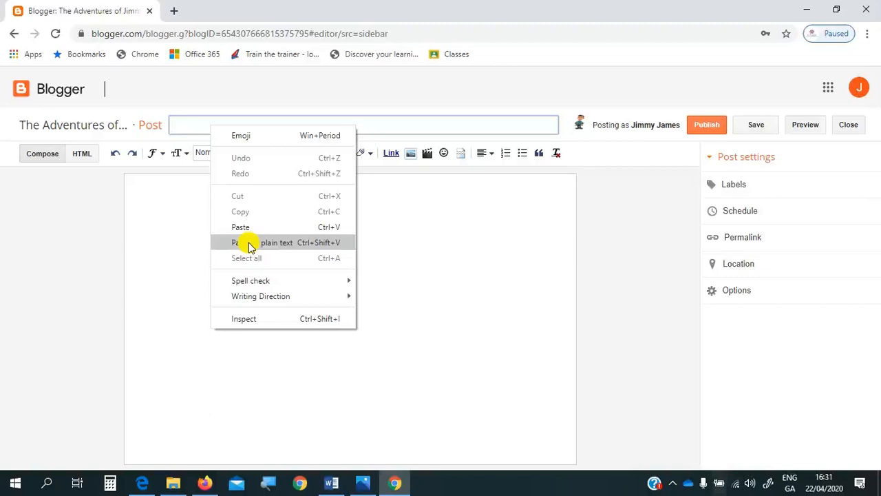
left_click(249, 244)
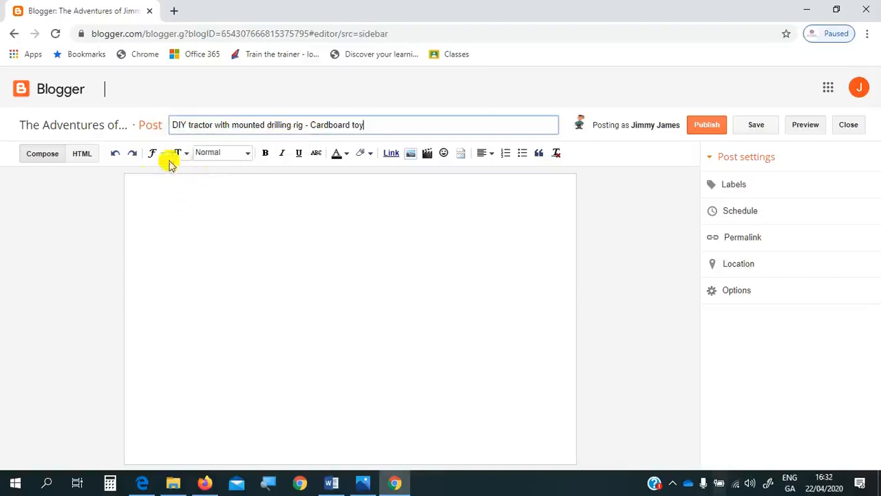
Paste the copied heading as plain text at the start of the post body in Compose mode and add a line break after it.
left_click(38, 157)
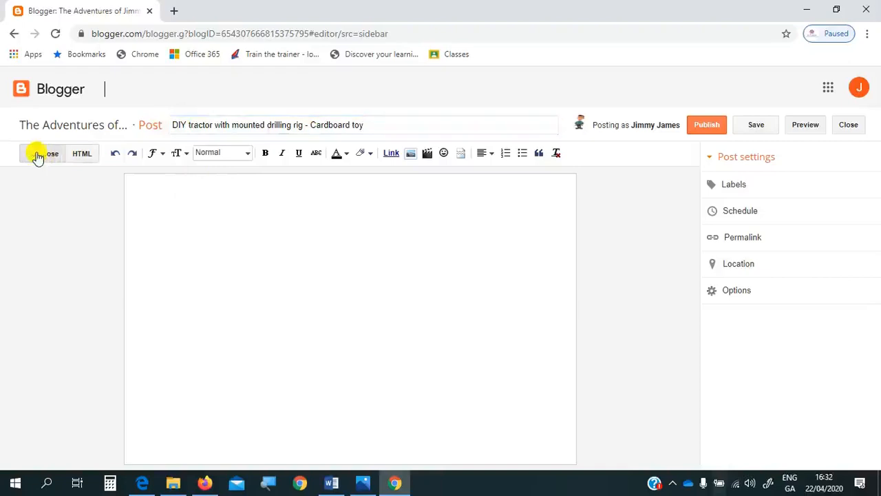
left_click(135, 181)
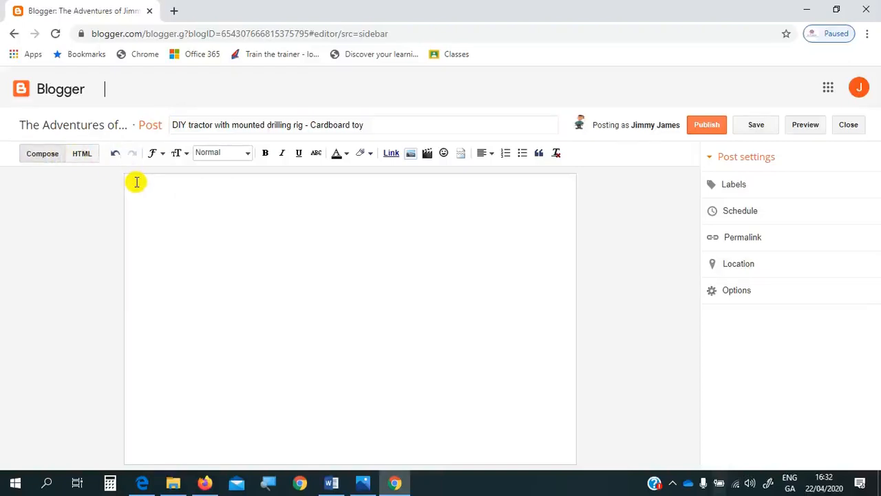
right_click(136, 182)
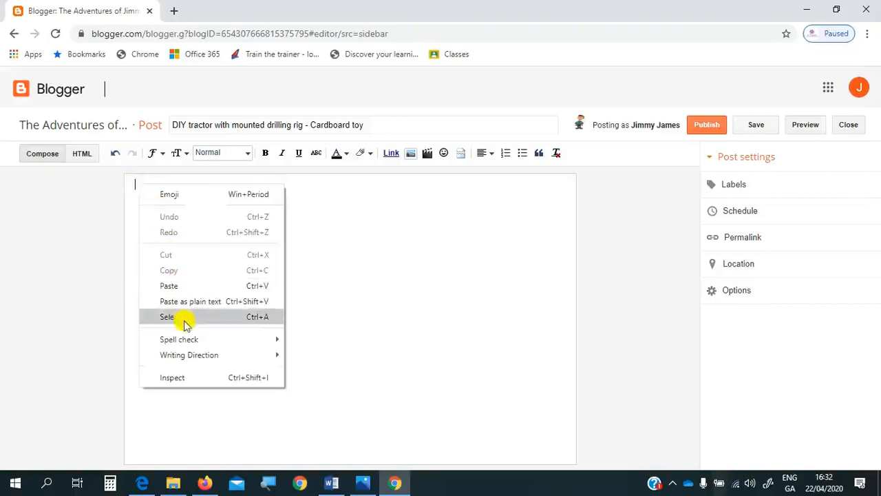
left_click(191, 301)
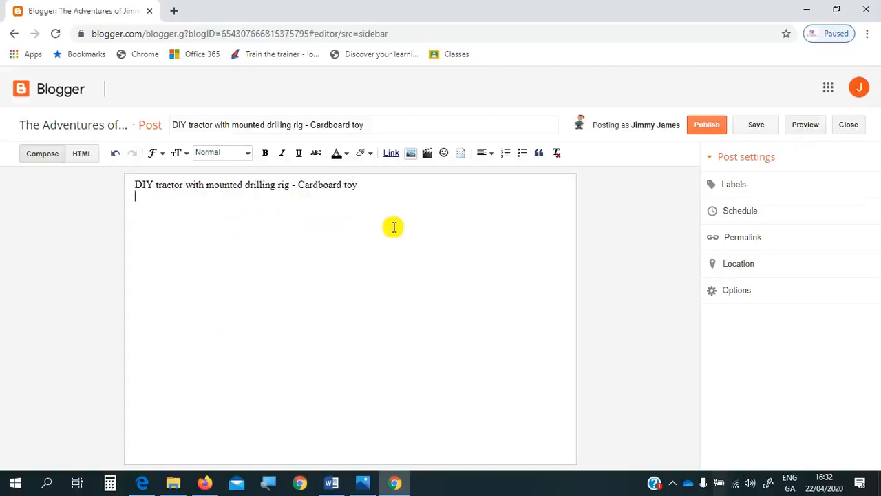
key("Return")
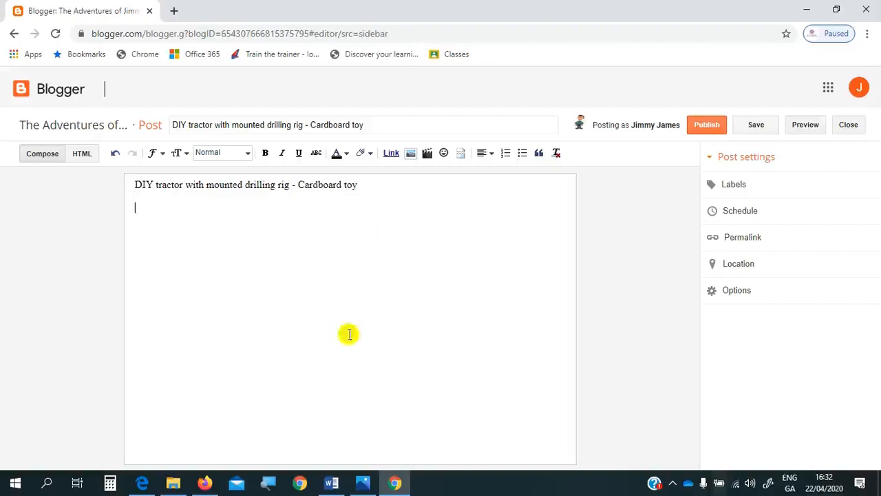
Switch to the Word document and copy all the body paragraphs below the heading, leaving out the two video links.
mouse_move(331, 485)
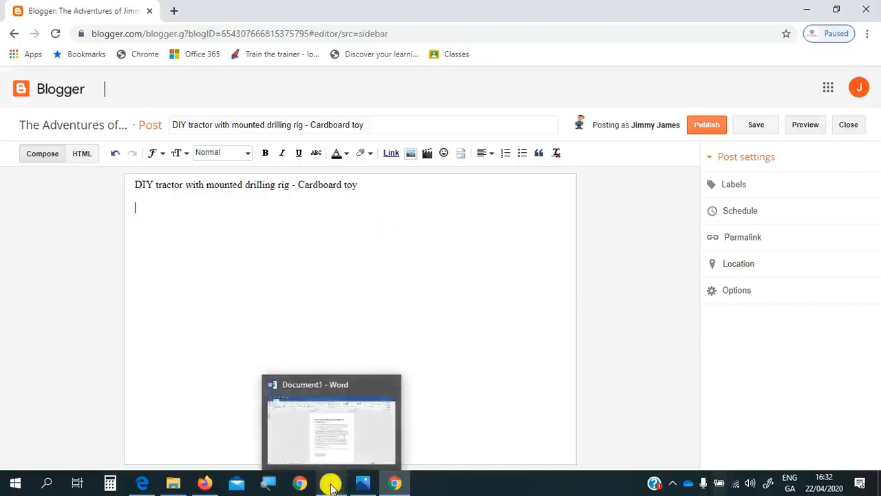
left_click(332, 485)
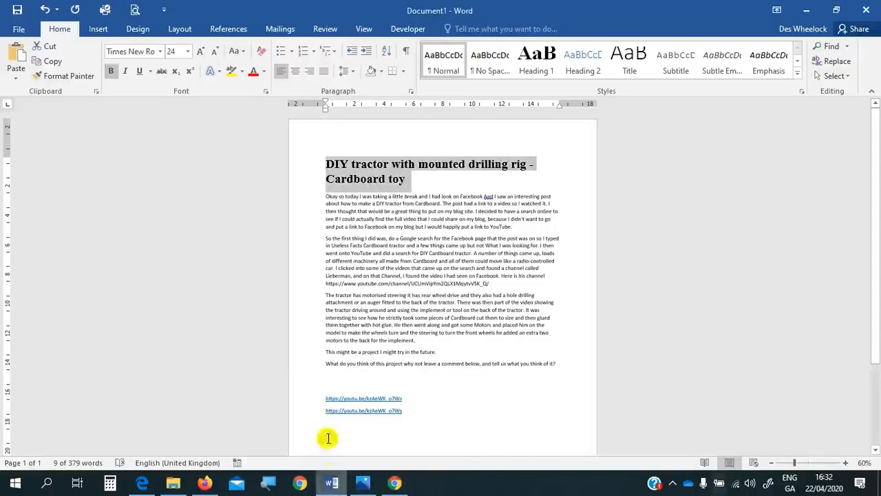
left_click_drag(331, 200, 559, 362)
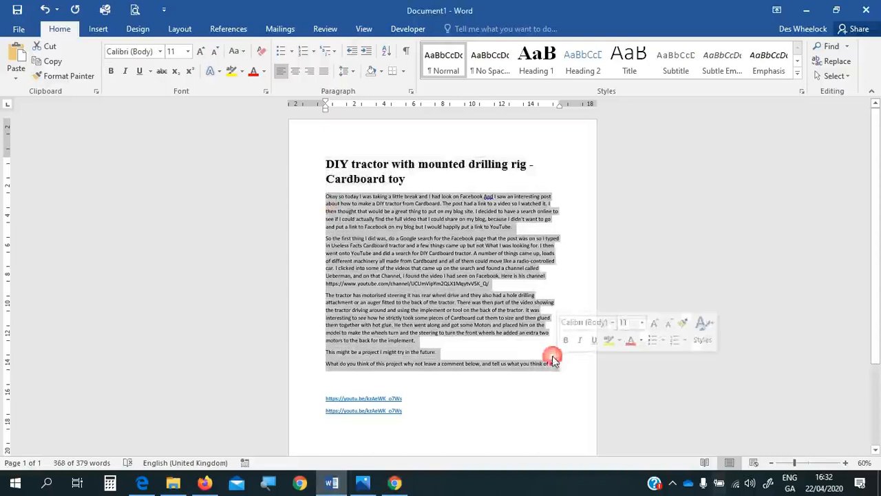
right_click(420, 311)
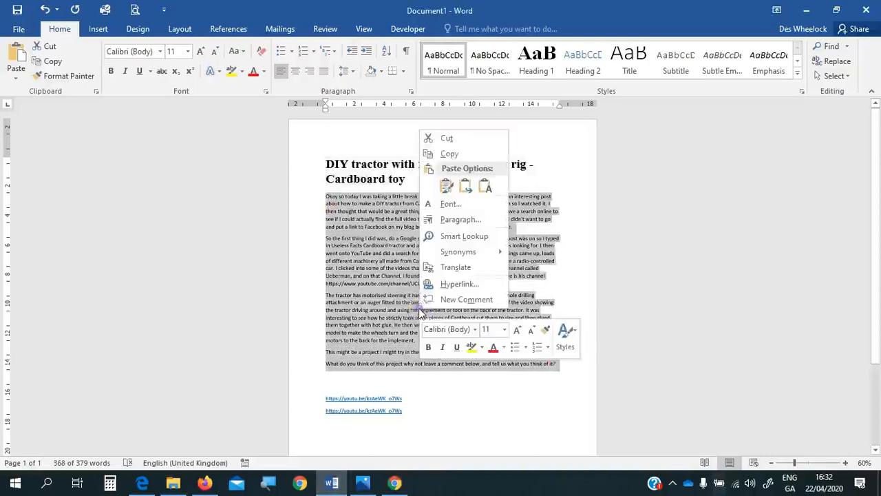
left_click(454, 154)
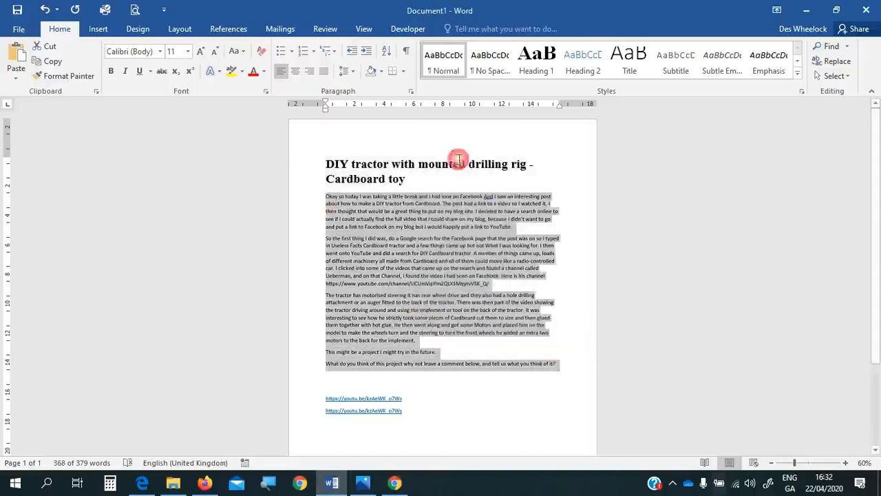
Return to Blogger in Chrome and paste the copied paragraphs as plain text below the heading line in the post body.
left_click(395, 484)
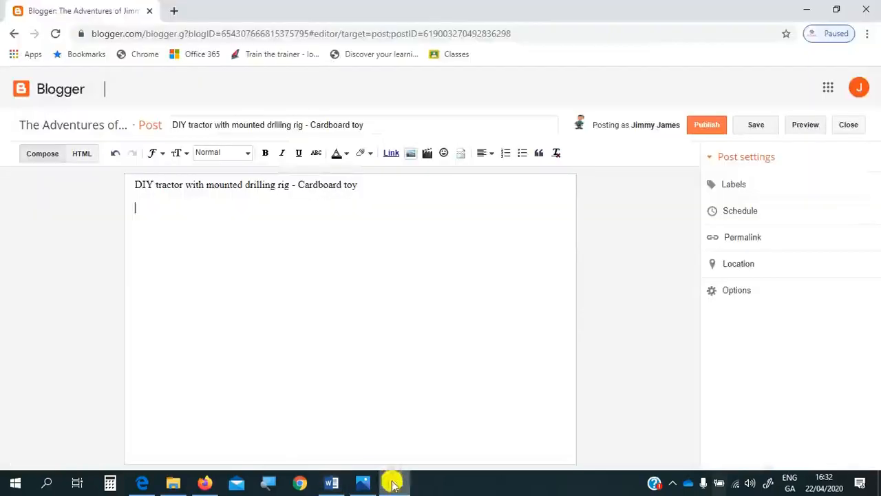
right_click(149, 207)
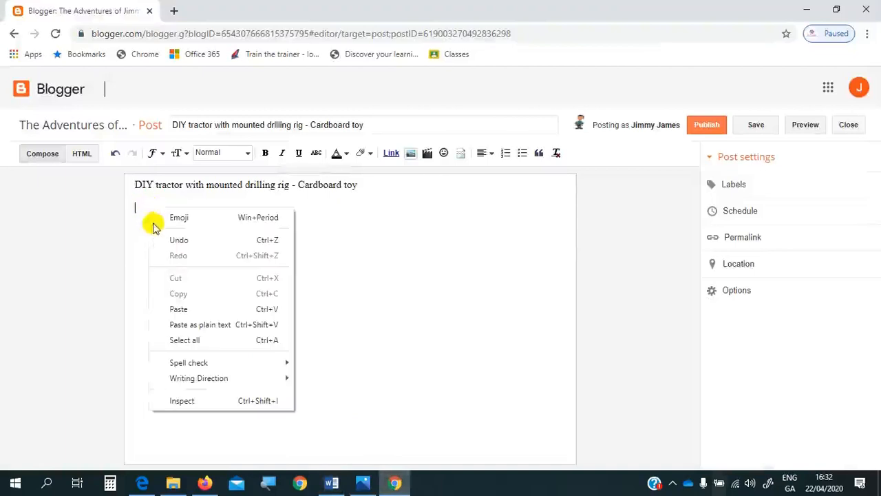
left_click(191, 332)
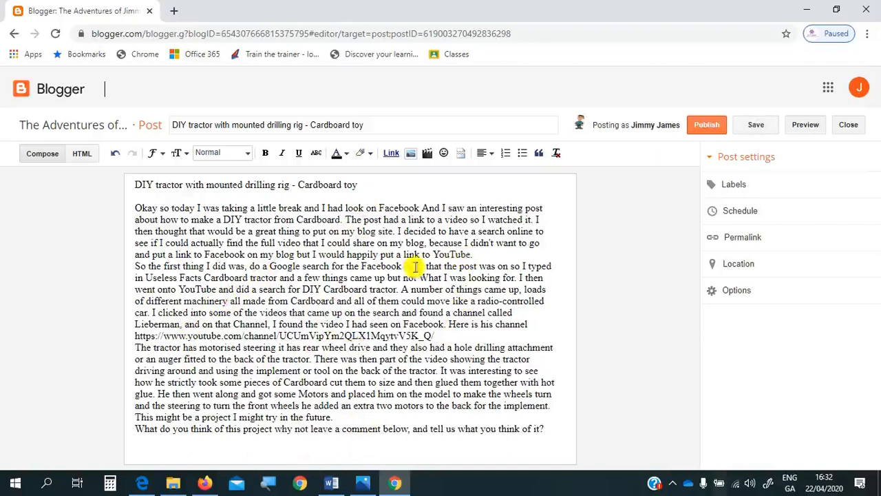
Compare the paragraph breaks in the Word document with those in the pasted Blogger post.
left_click(333, 482)
left_click(366, 294)
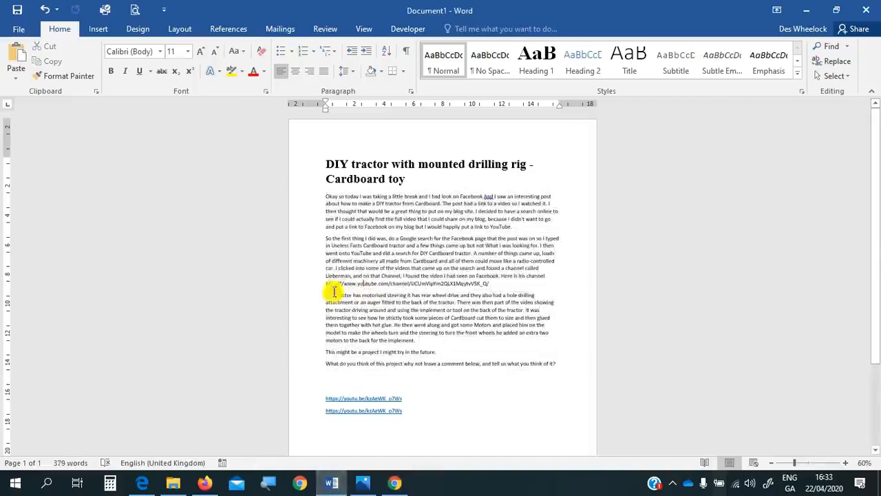
scroll(337, 279, "up", 4)
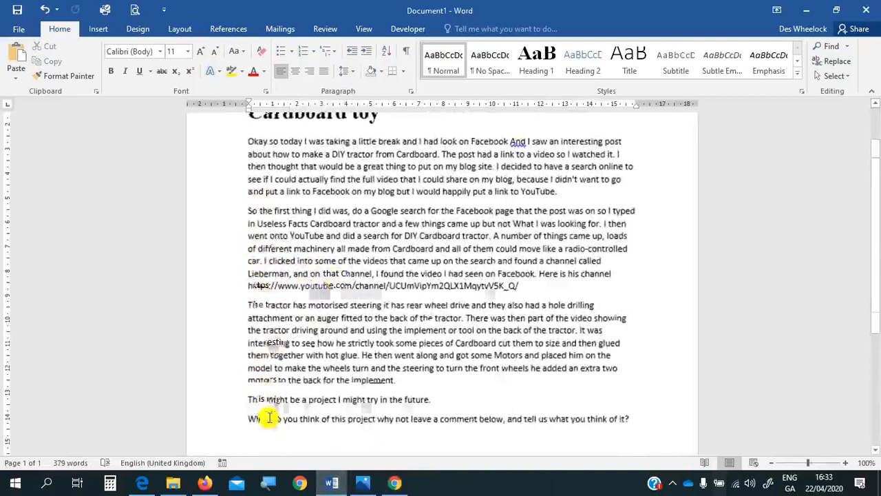
left_click(395, 483)
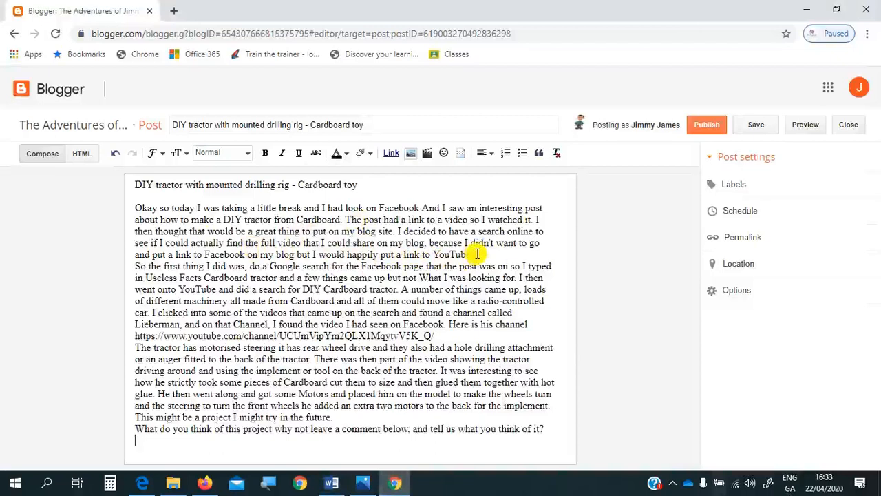
left_click(331, 483)
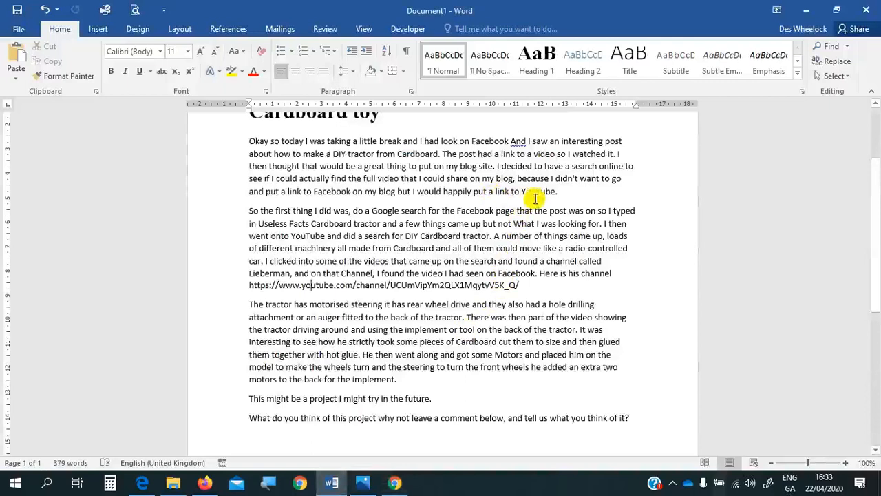
left_click(394, 483)
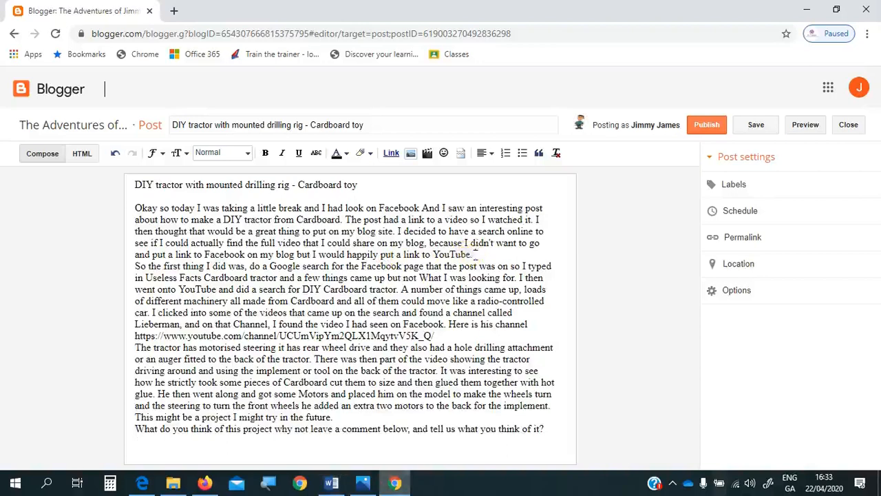
Insert a blank line after each body paragraph of the post so that all five paragraphs are separated.
left_click(475, 255)
key("Return")
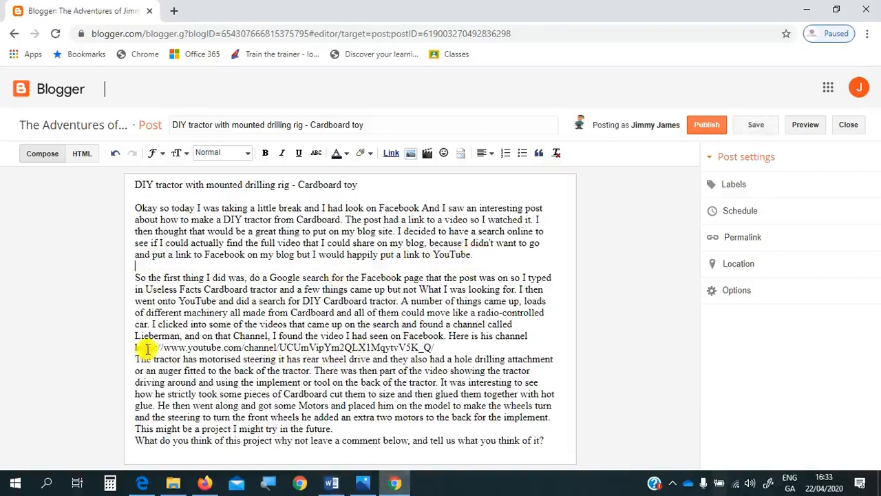
left_click(449, 348)
key("Return")
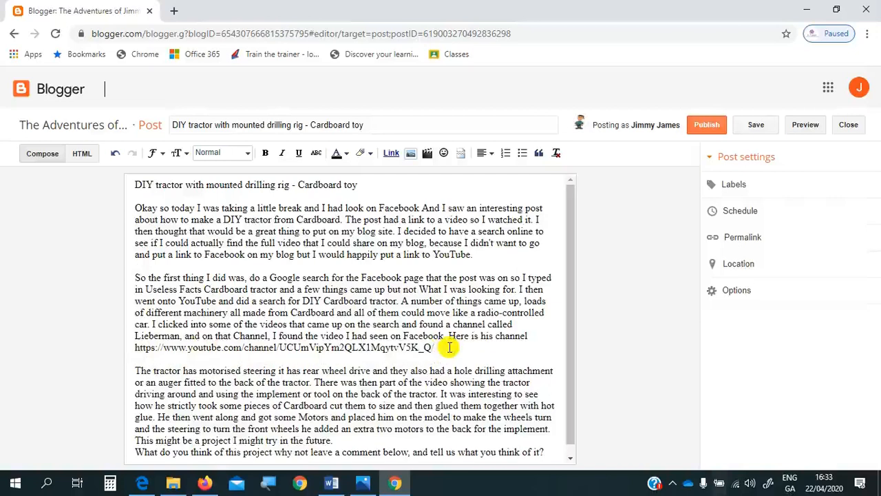
scroll(404, 324, "down", 1)
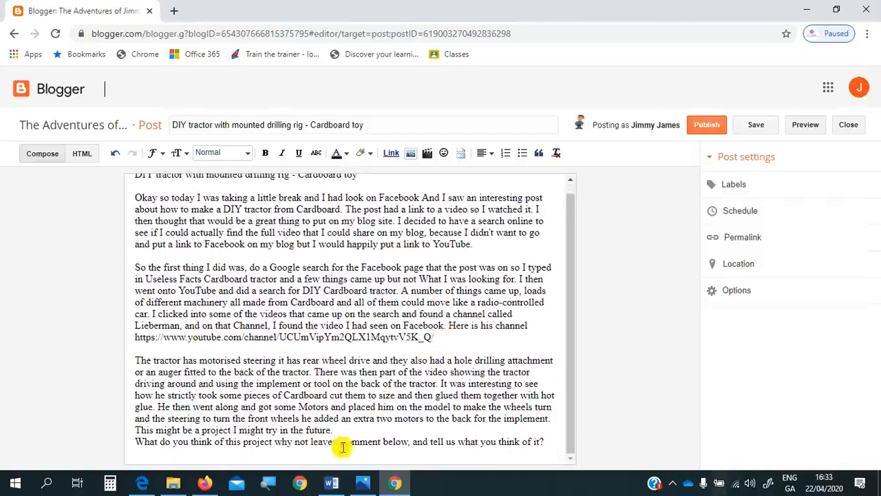
left_click(555, 416)
key("Return")
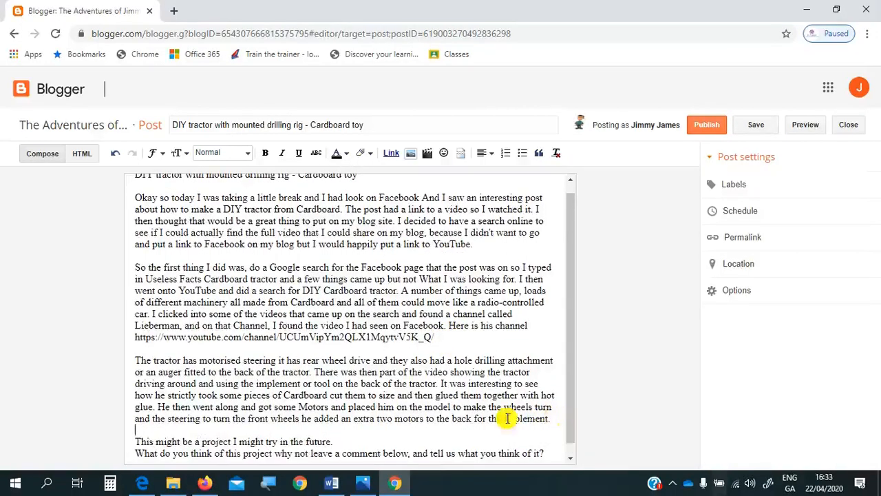
left_click(338, 443)
key("Return")
scroll(241, 303, "up", 1)
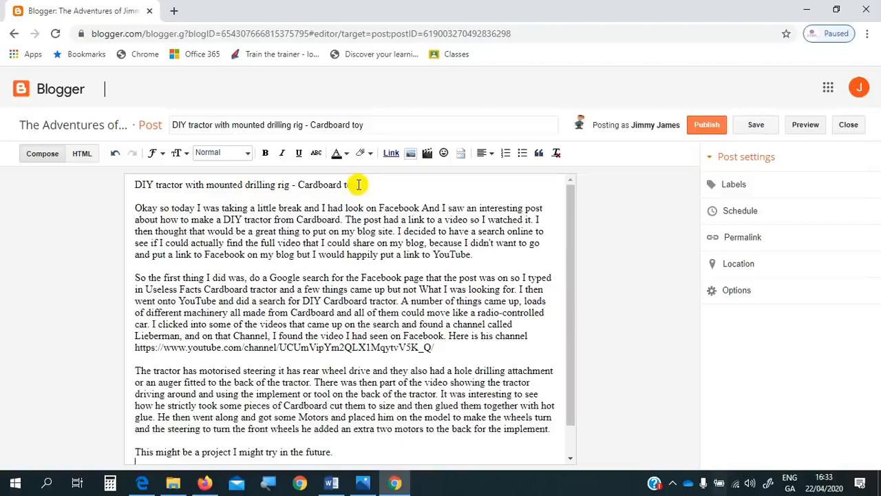
Apply the Heading format to the line "DIY tractor with mounted drilling rig - Cardboard toy" in the post body.
left_click_drag(272, 188, 205, 188)
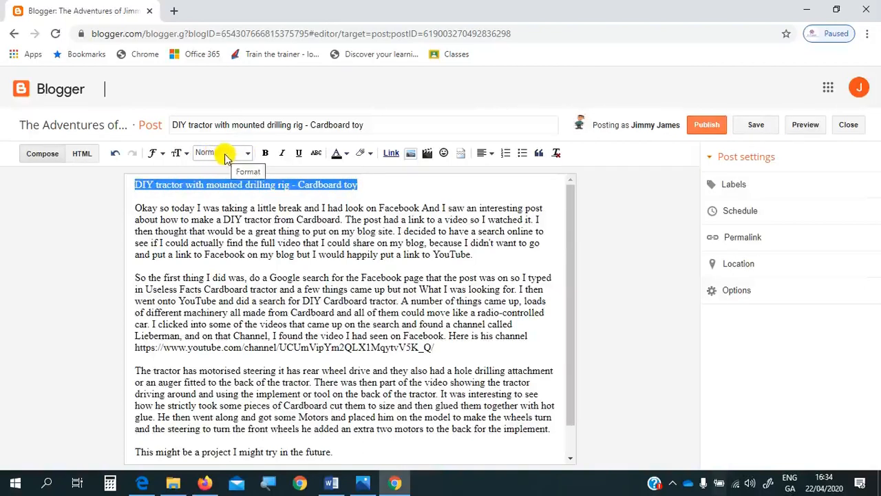
left_click(248, 156)
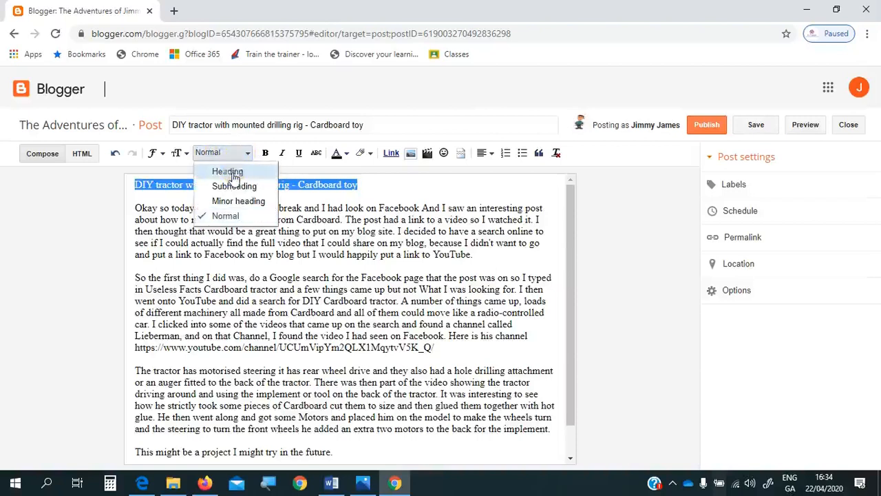
left_click(234, 175)
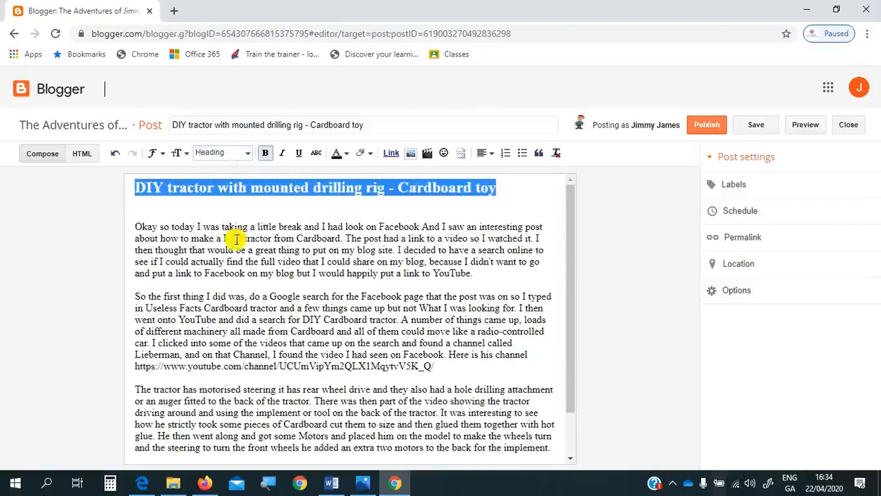
Delete the extra blank line between the heading and the first paragraph, and save the post.
left_click(226, 213)
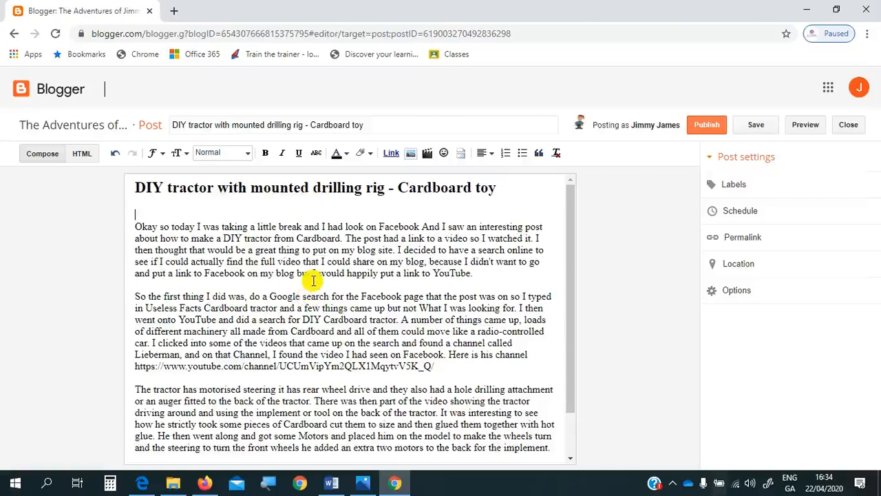
key("Delete")
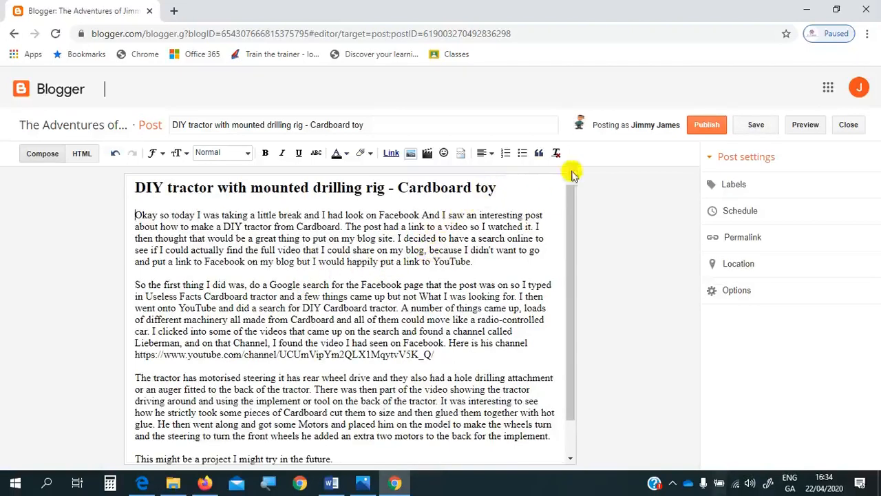
left_click(757, 129)
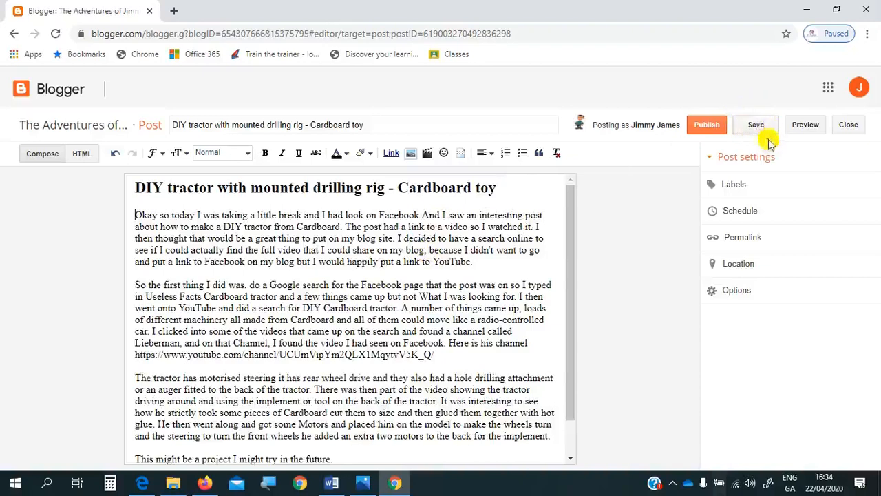
left_click(760, 130)
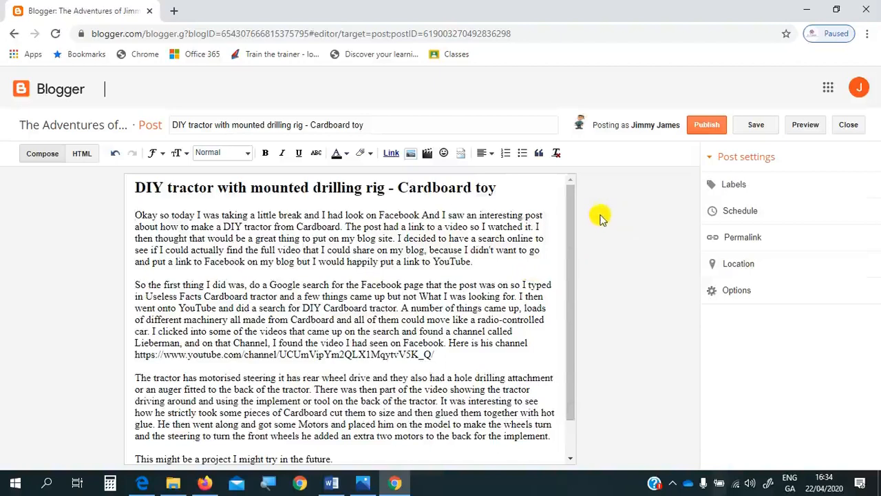
Preview the post, check its title, heading and paragraph layout down to the comments section, and close the preview.
left_click(807, 128)
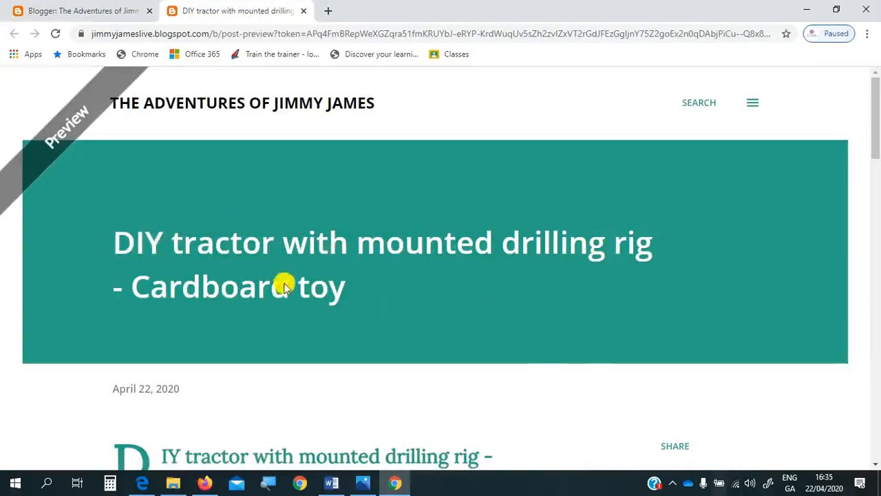
scroll(444, 271, "down", 4)
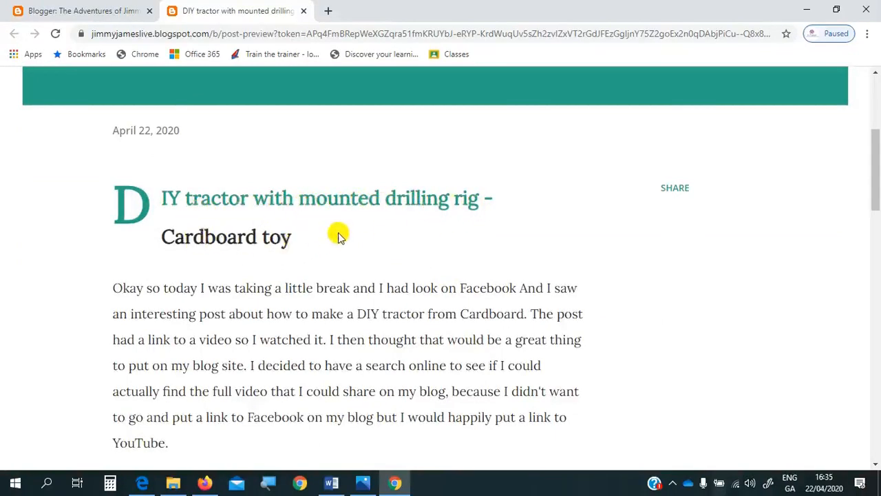
scroll(342, 234, "down", 1)
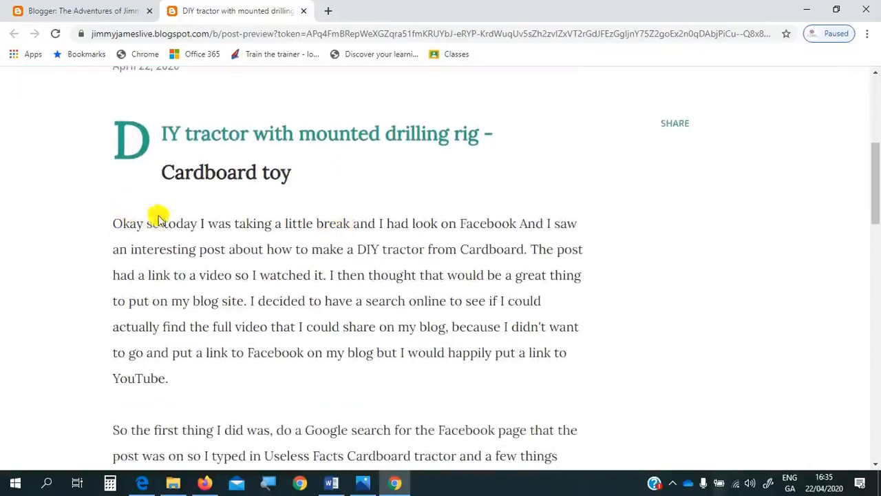
scroll(354, 301, "down", 2)
scroll(384, 177, "down", 4)
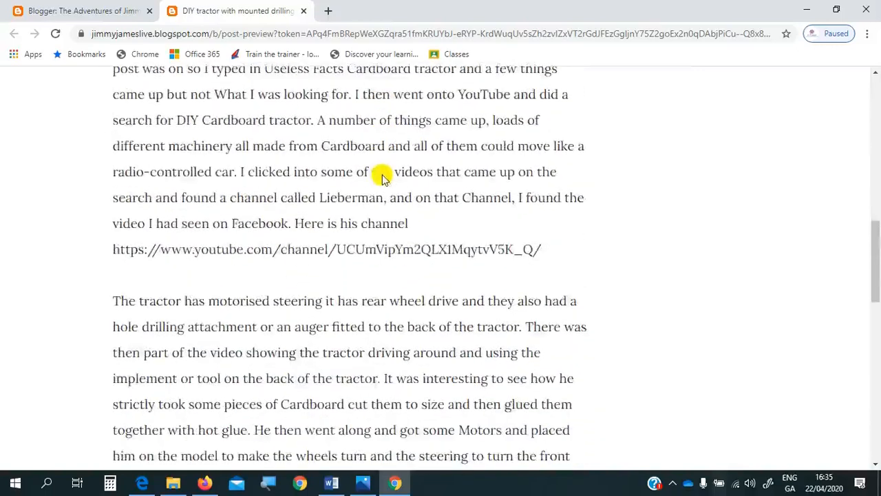
scroll(383, 177, "down", 5)
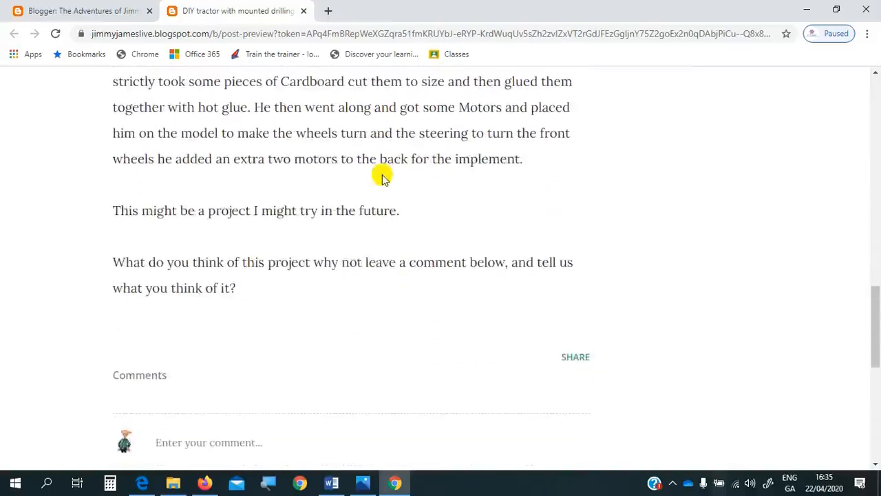
scroll(384, 177, "up", 8)
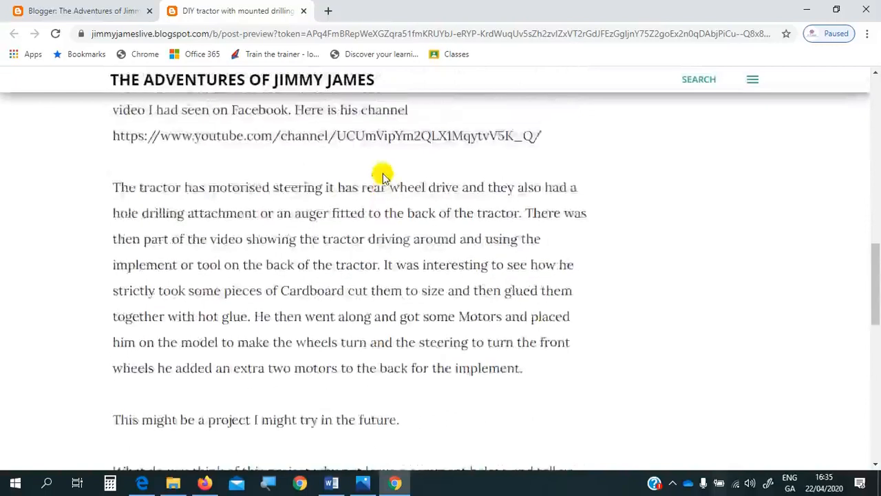
scroll(384, 177, "up", 3)
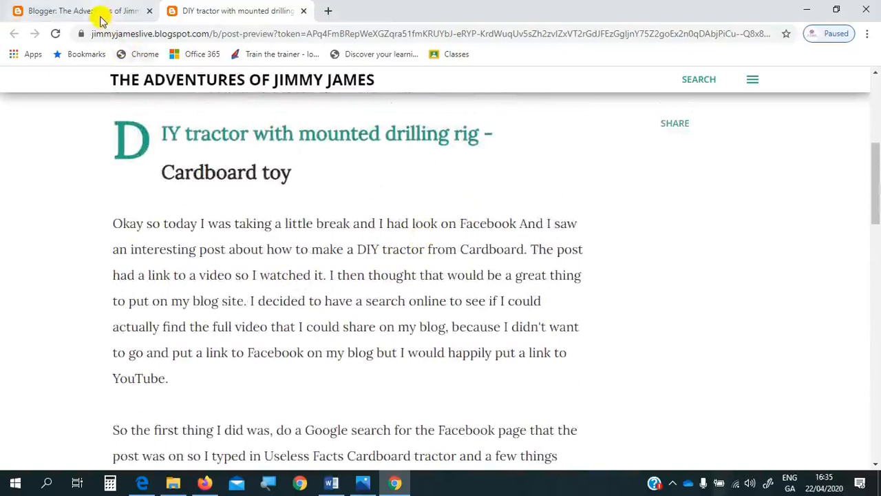
left_click(304, 12)
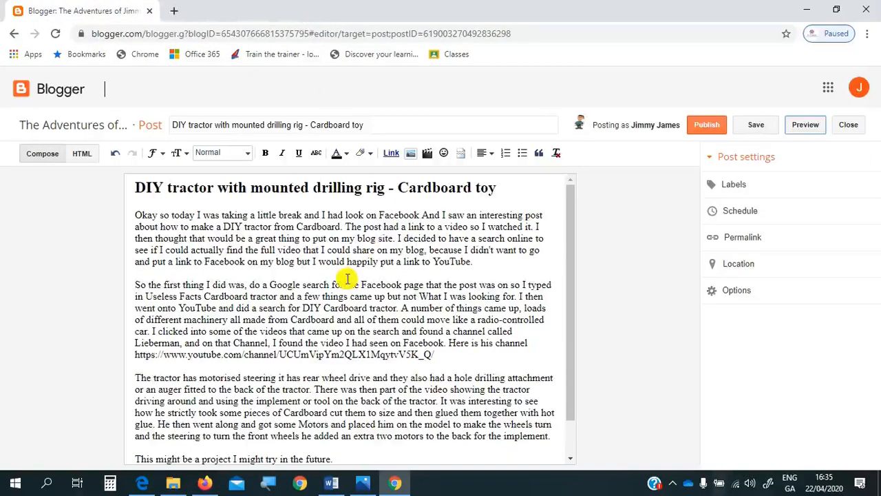
Upload Liberman_Models.png from the Downloads folder and insert it in the post directly after the YouTube channel address.
scroll(346, 279, "down", 1)
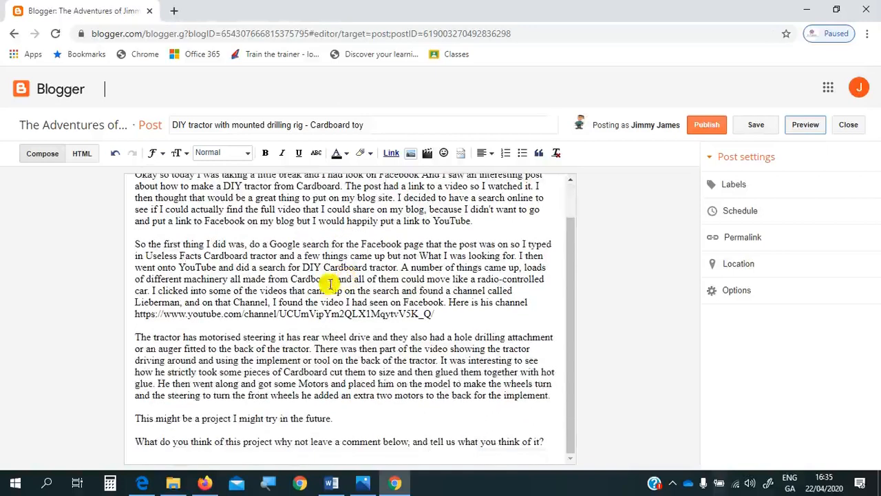
left_click(437, 314)
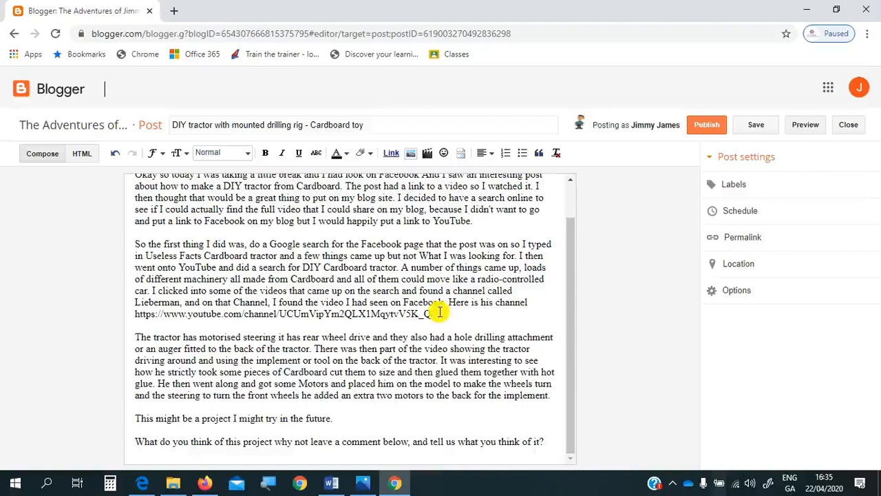
scroll(424, 303, "up", 2)
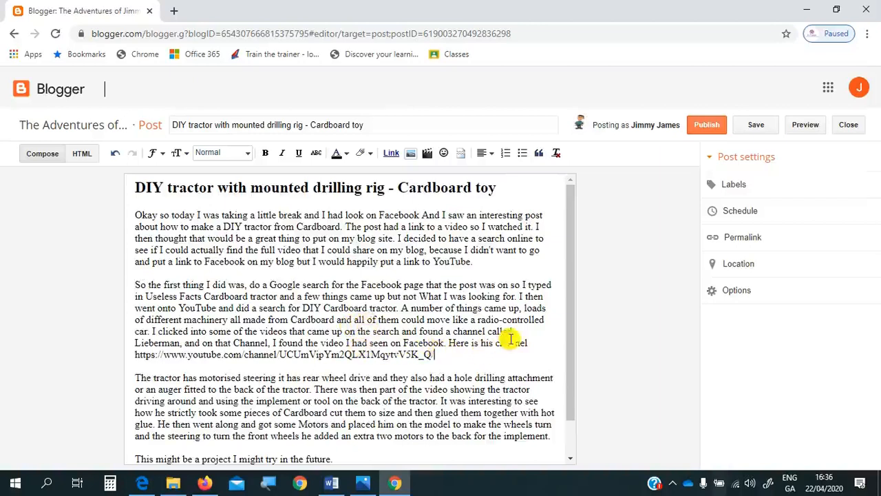
left_click(443, 354)
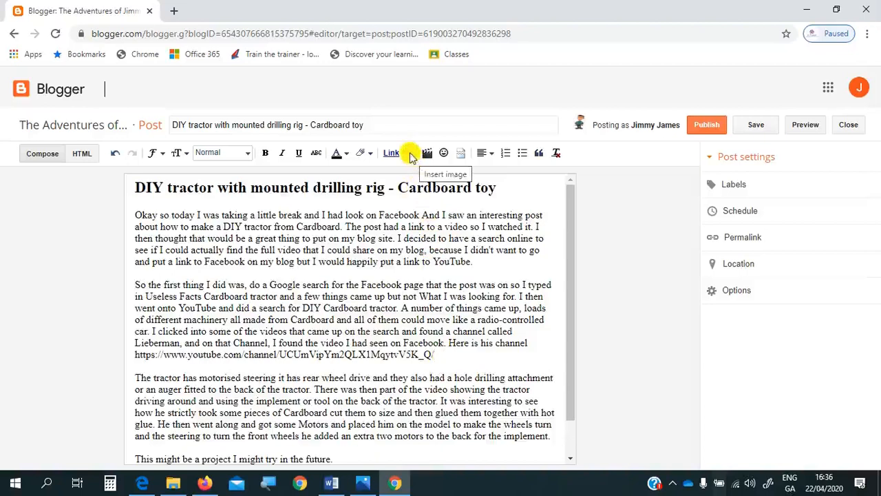
left_click(411, 156)
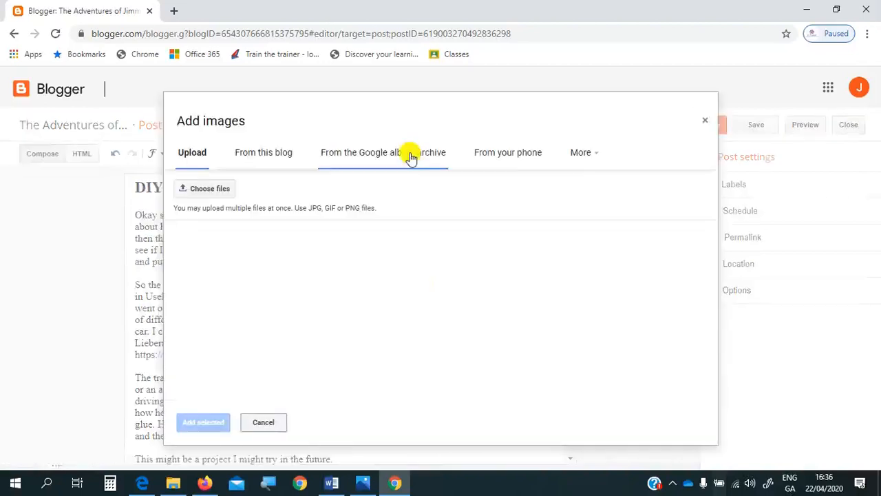
left_click(204, 190)
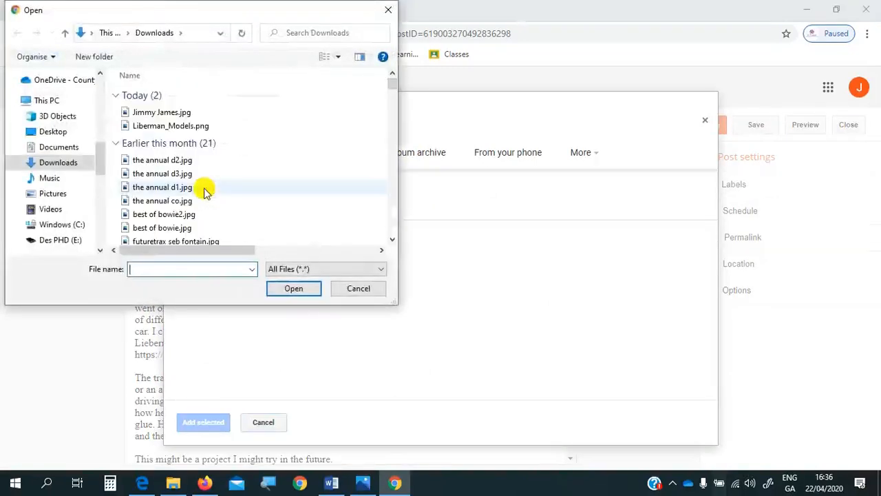
left_click(178, 128)
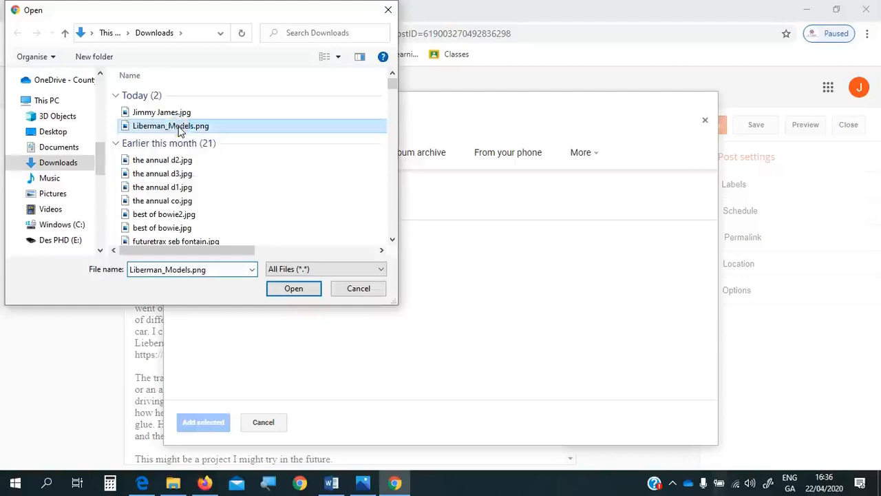
left_click(290, 290)
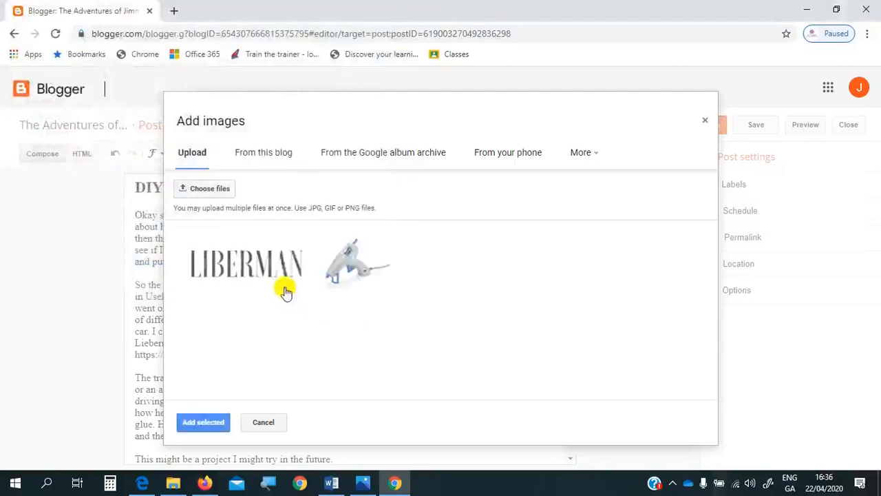
left_click(203, 422)
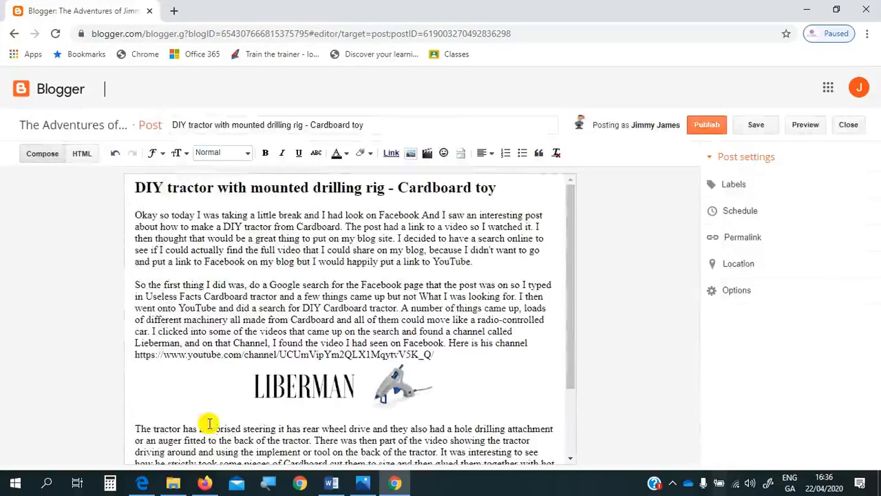
Remove the default link from the inserted LIBERMAN image.
scroll(340, 342, "down", 1)
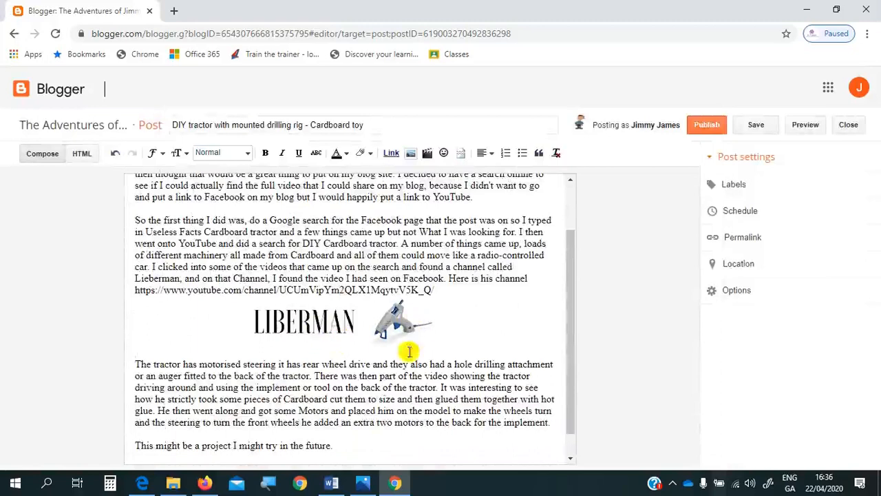
left_click(313, 318)
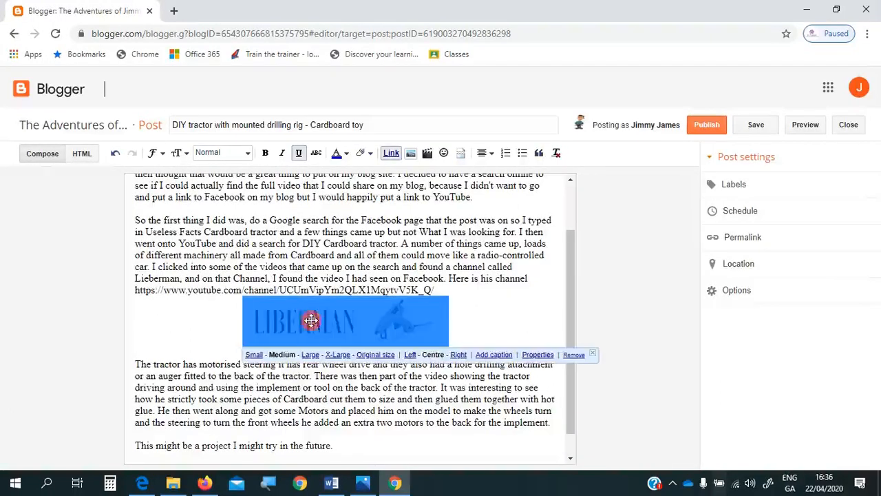
left_click(393, 158)
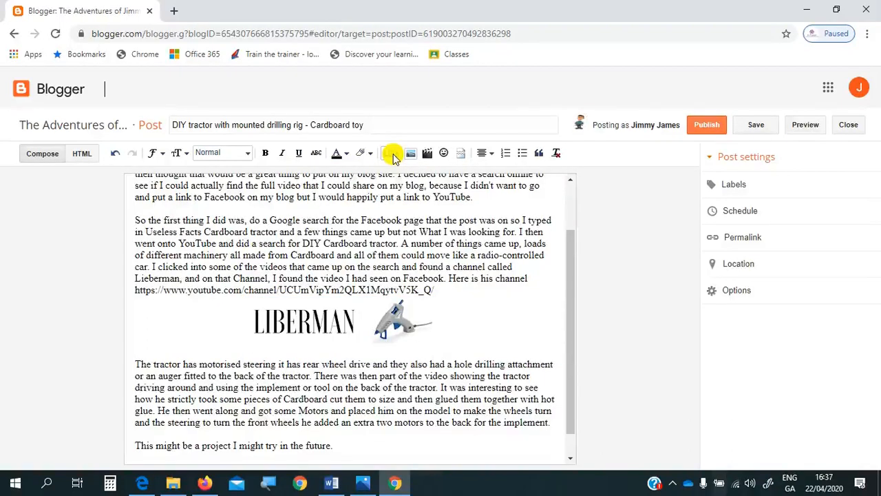
Start a new link on the LIBERMAN image, and copy the YouTube channel address from the Word document.
left_click(380, 318)
left_click(380, 318)
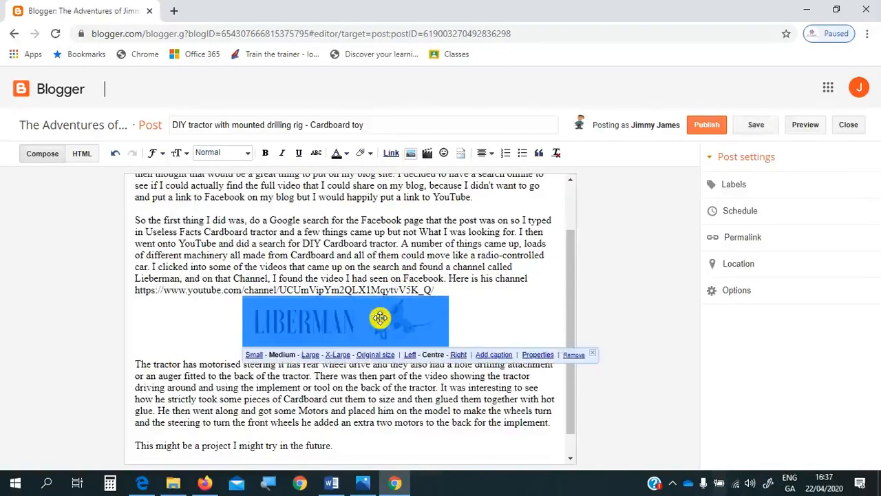
left_click(391, 155)
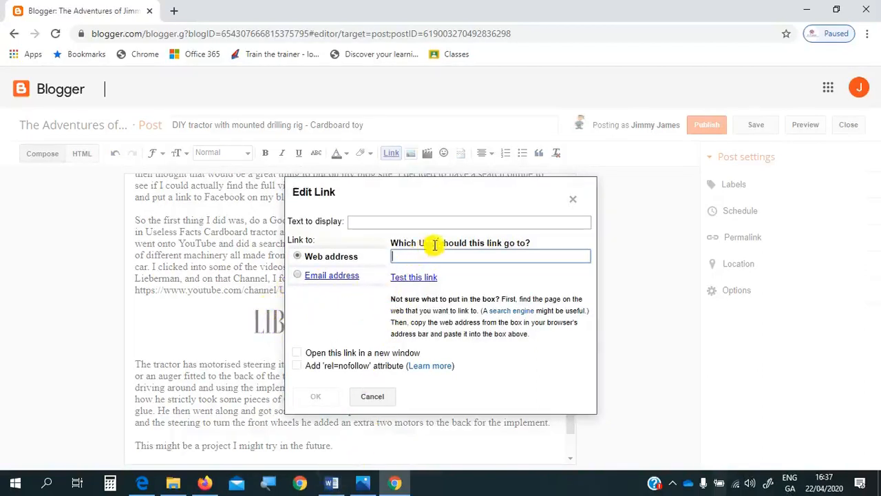
mouse_move(334, 486)
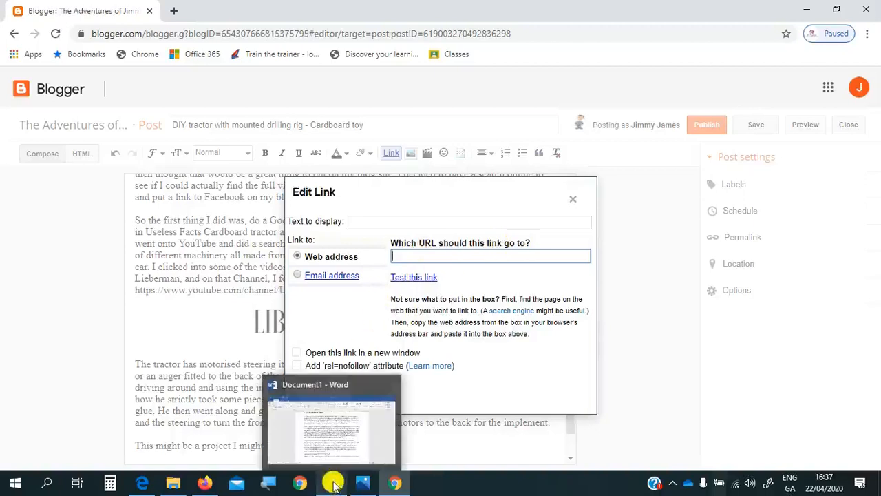
left_click(334, 486)
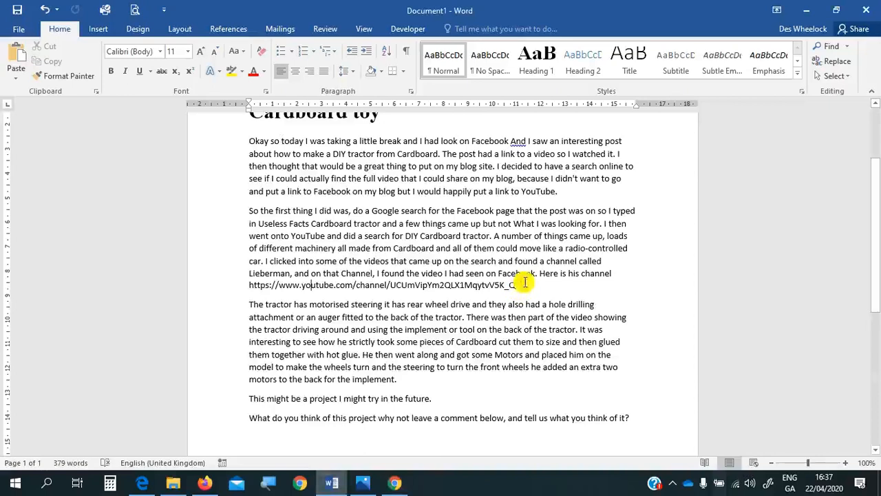
left_click_drag(521, 284, 246, 285)
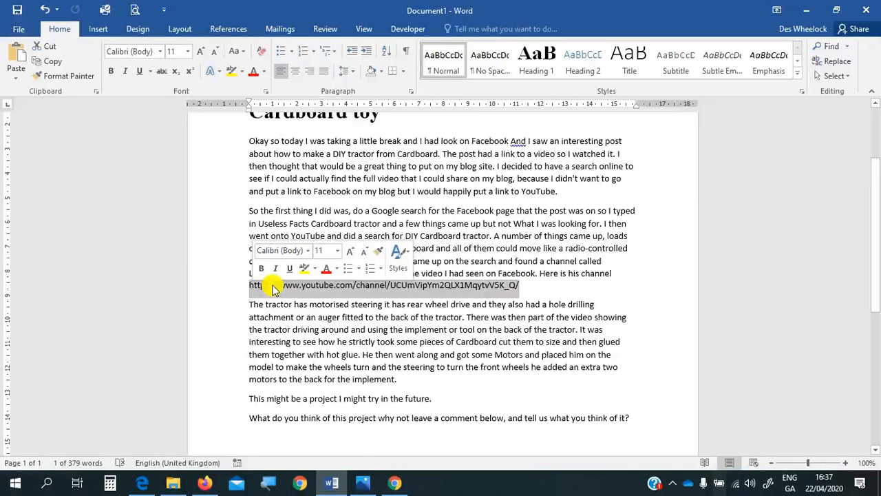
right_click(273, 290)
left_click(308, 317)
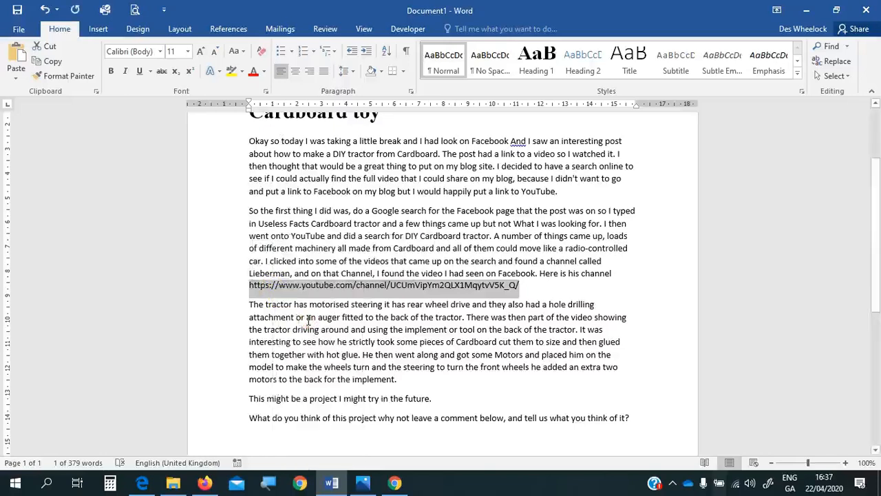
left_click(394, 483)
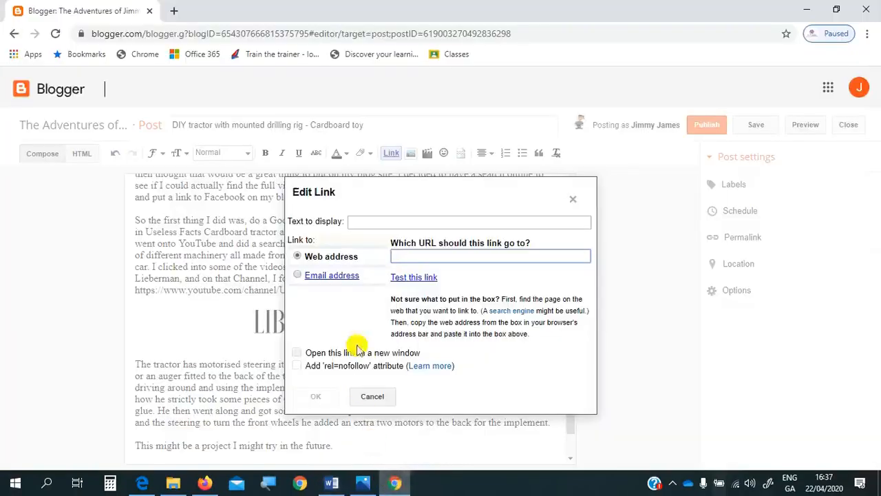
right_click(428, 257)
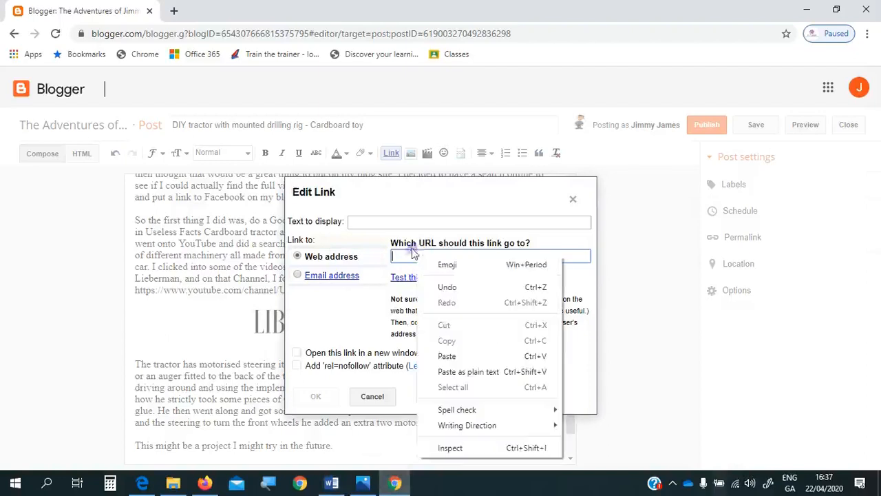
left_click(458, 372)
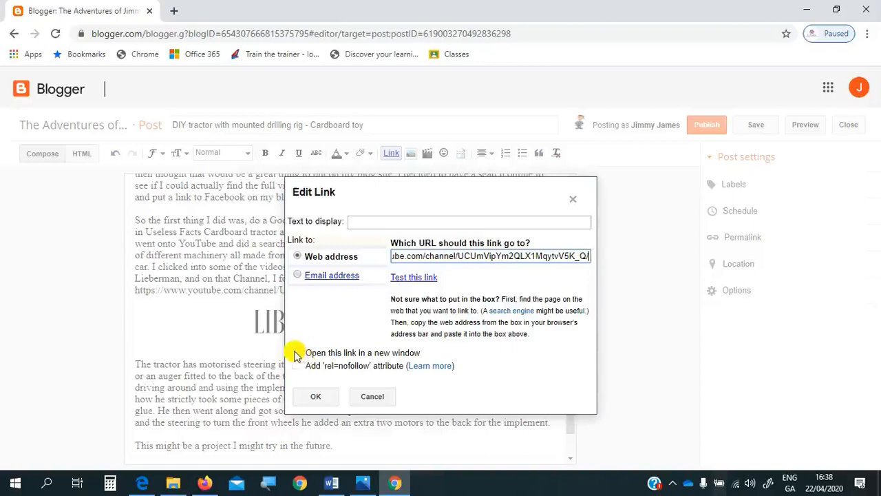
left_click(297, 353)
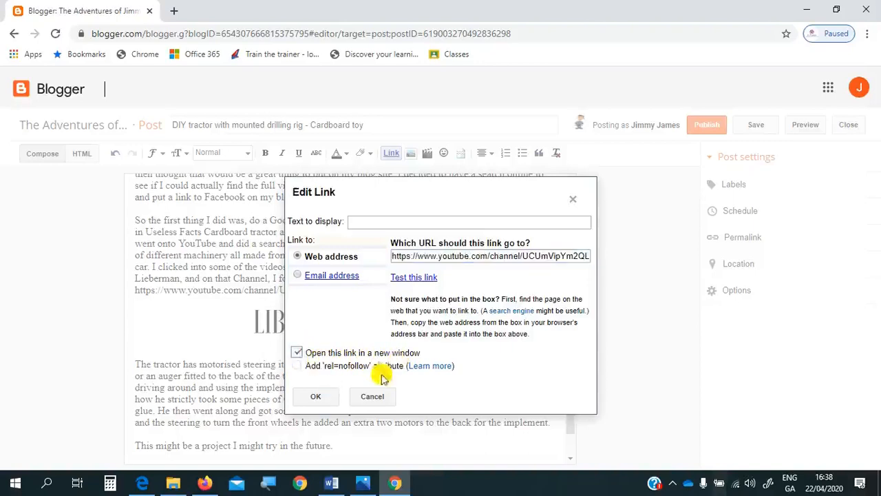
left_click(316, 397)
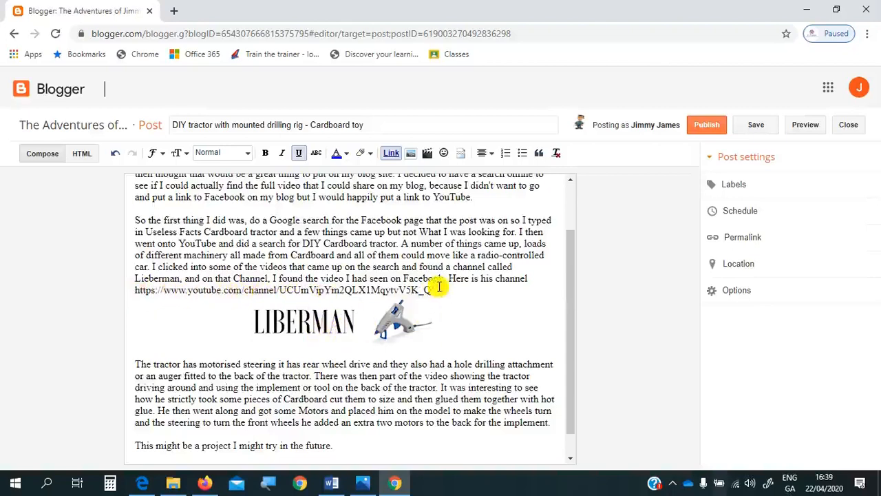
Delete the written-out YouTube channel address above the image so that the paragraph ends with "Here is his channel.".
left_click_drag(434, 290, 366, 290)
left_click_drag(278, 286, 133, 298)
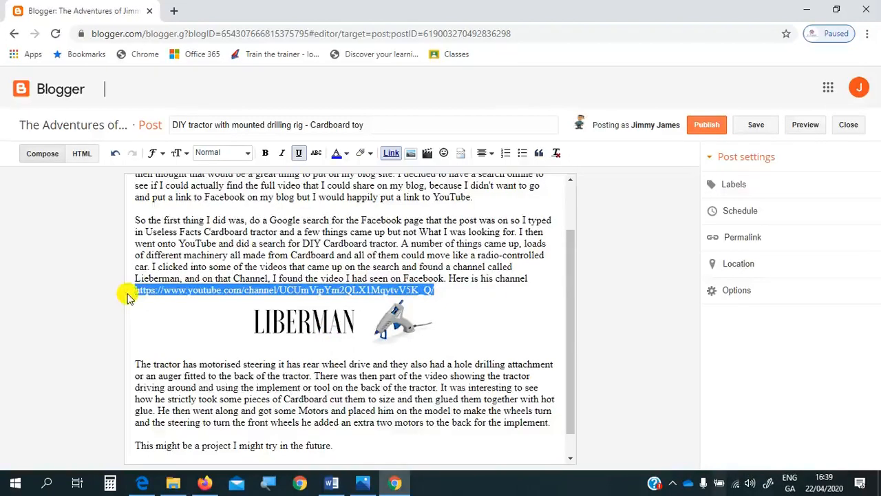
key("BackSpace")
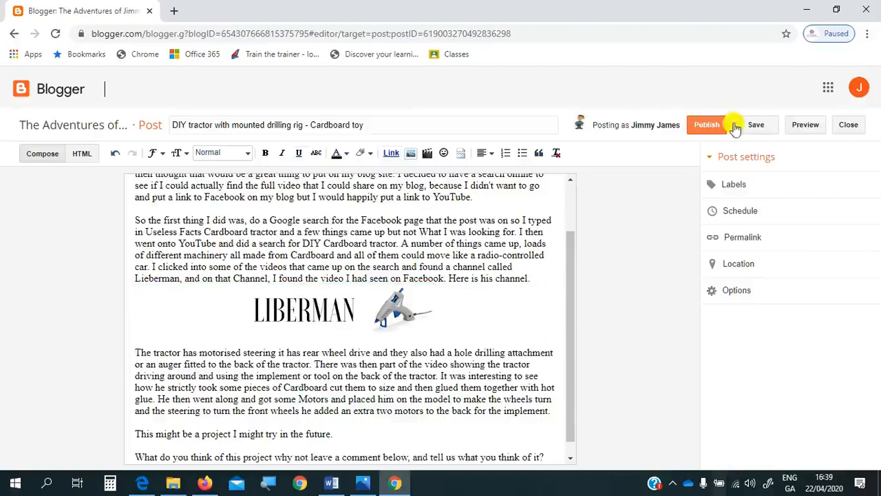
Preview the post, check how the LIBERMAN image sits between the paragraphs, and close the preview.
left_click(802, 127)
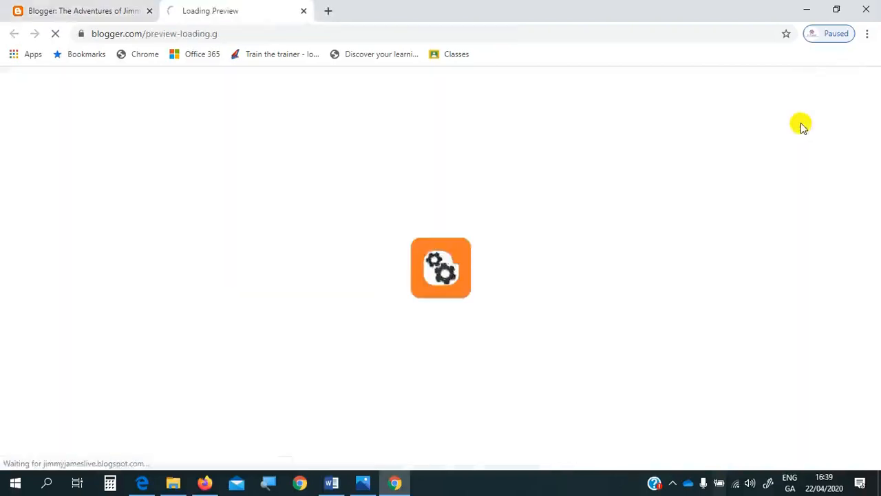
scroll(575, 212, "down", 4)
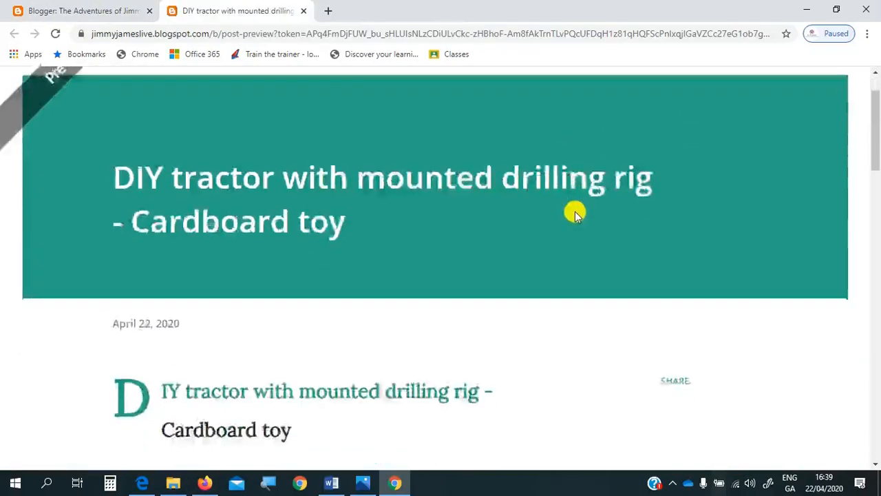
scroll(575, 213, "down", 5)
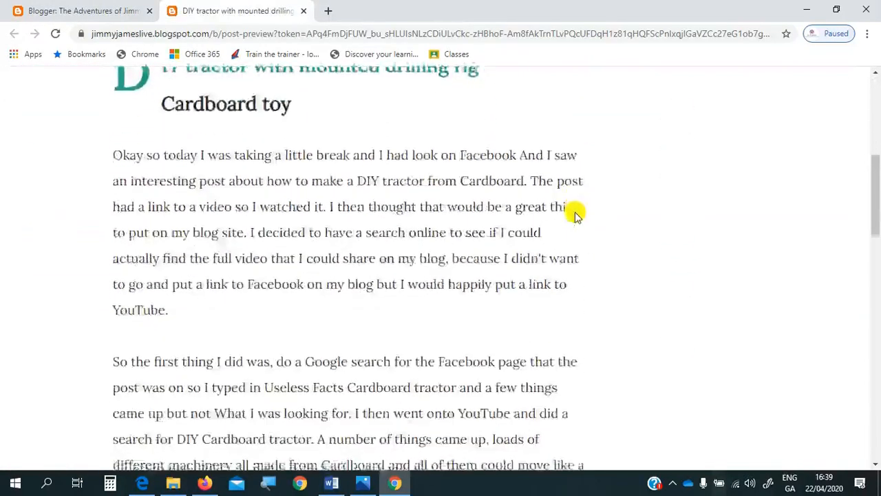
scroll(572, 214, "down", 3)
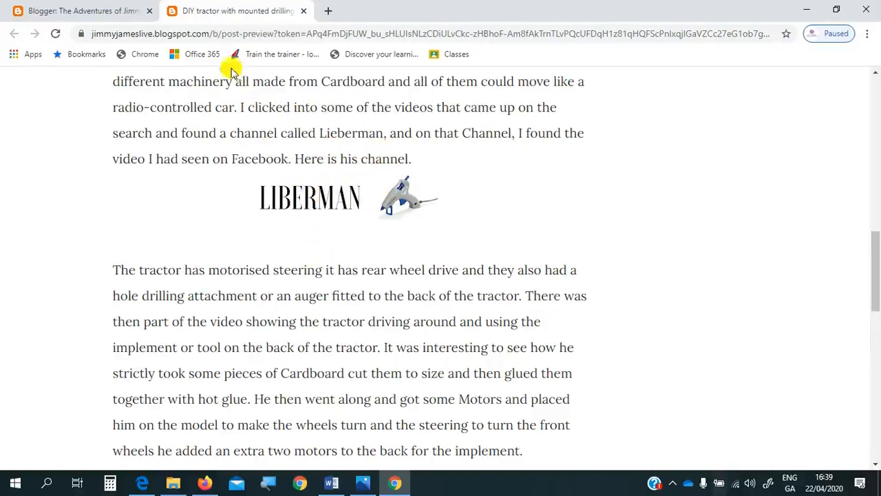
left_click(303, 12)
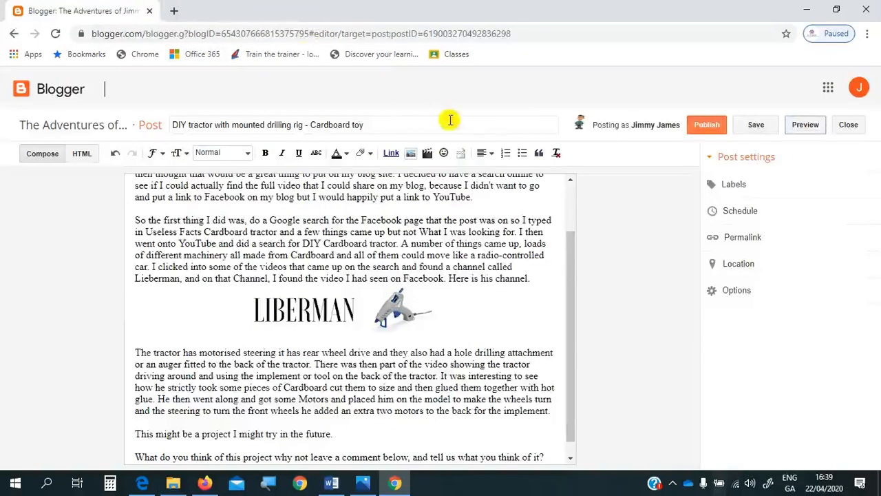
Set the LIBERMAN image size to Large and insert a blank line between "Here is his channel." and the image.
left_click(355, 306)
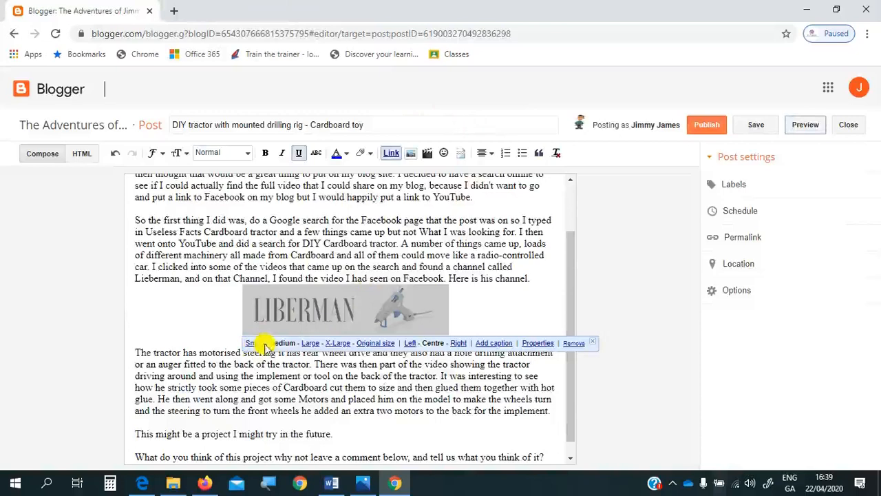
left_click(311, 343)
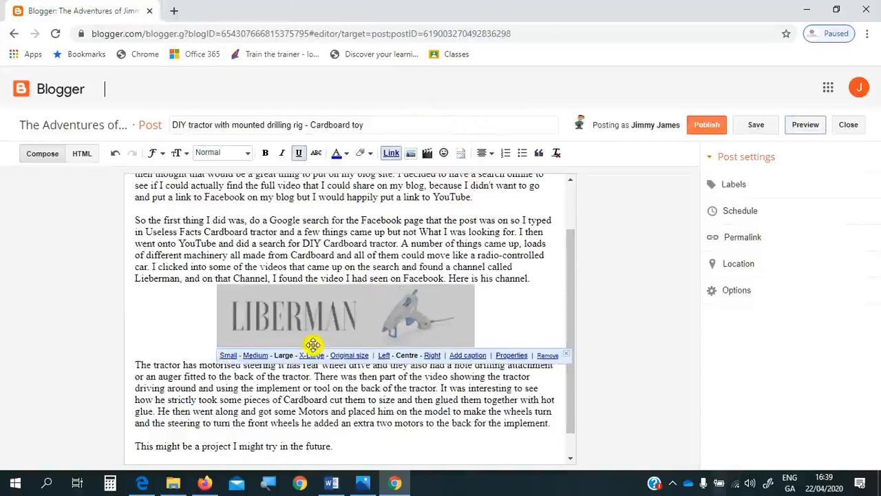
left_click(536, 276)
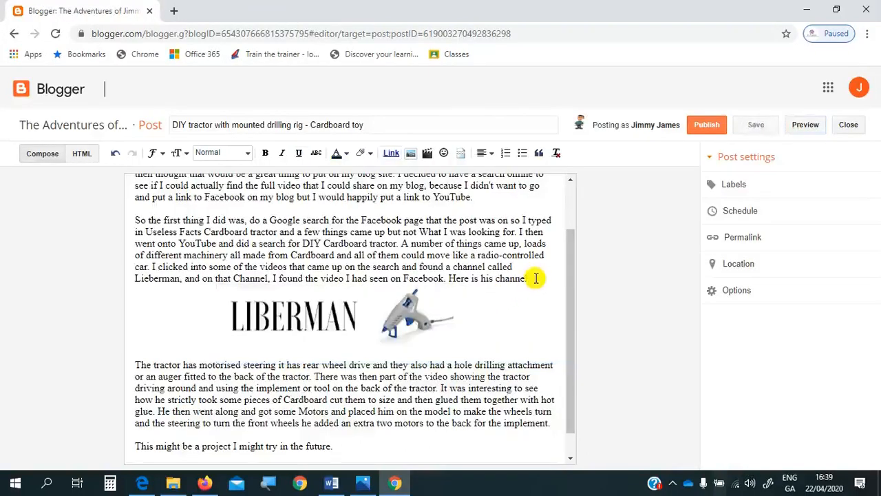
key("Return")
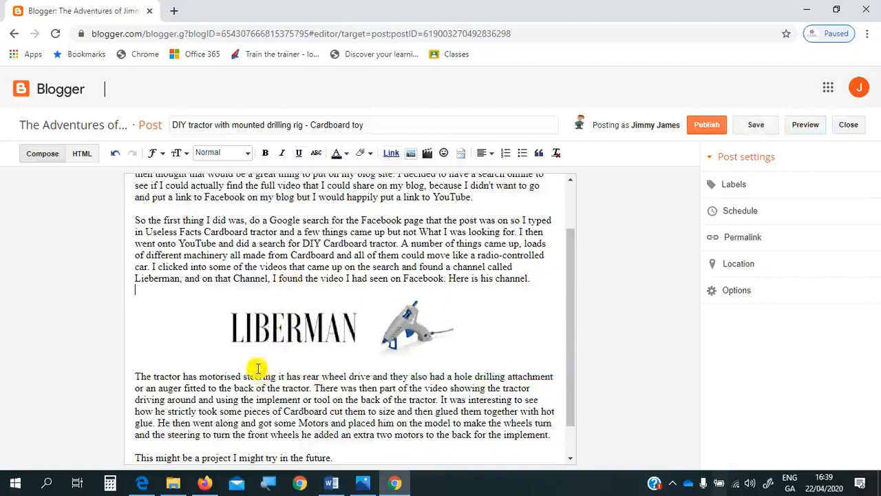
Preview the post again, review the title, paragraphs and spacing around the enlarged LIBERMAN image, and close the preview.
left_click(806, 127)
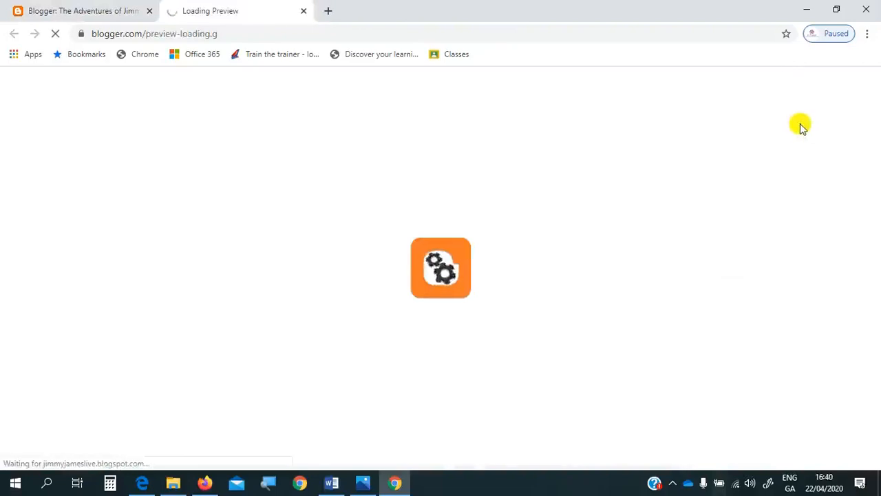
scroll(569, 190, "down", 2)
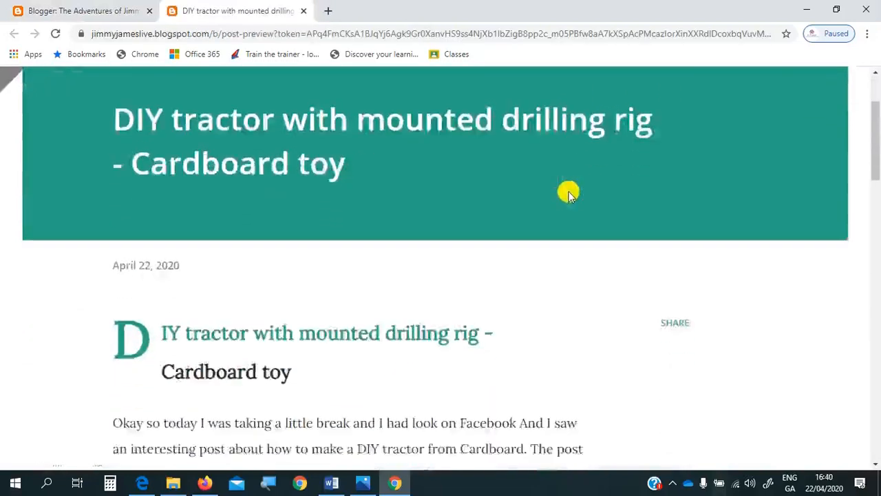
scroll(569, 192, "down", 5)
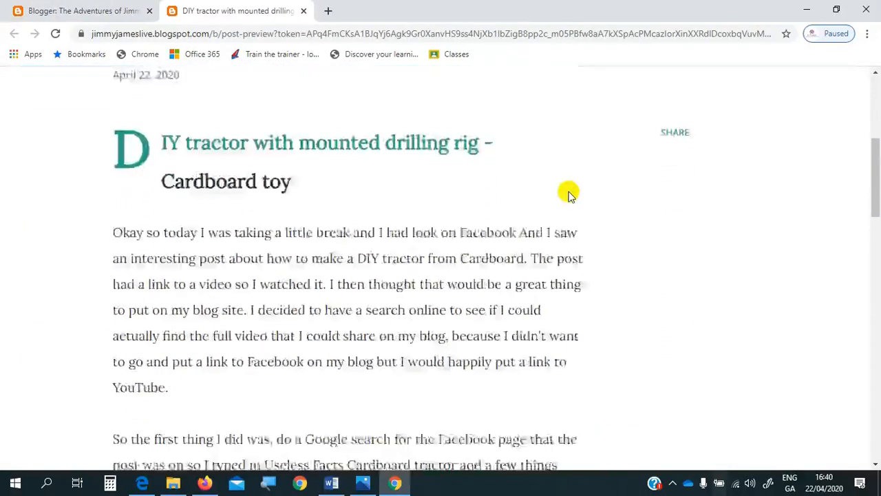
scroll(569, 194, "down", 6)
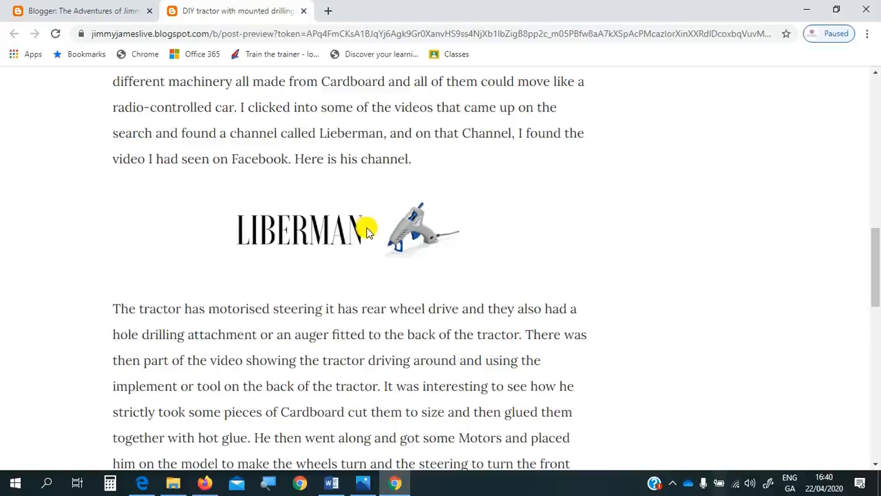
scroll(367, 230, "up", 10)
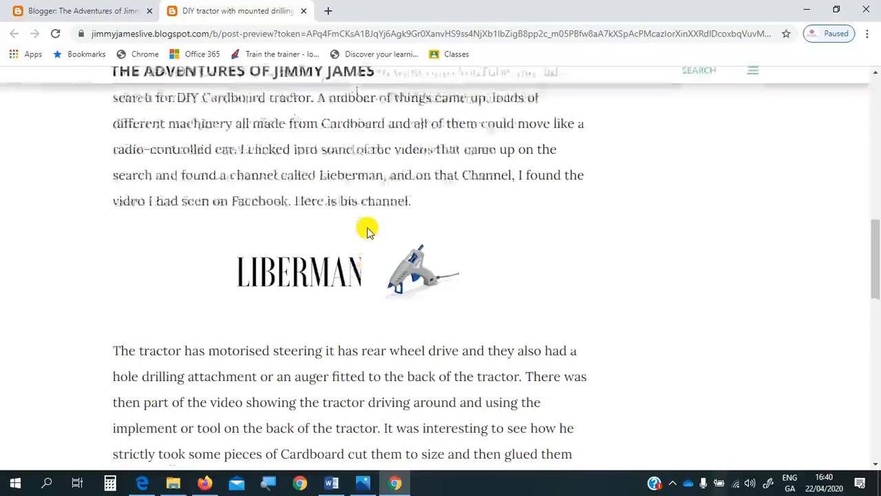
scroll(339, 198, "down", 5)
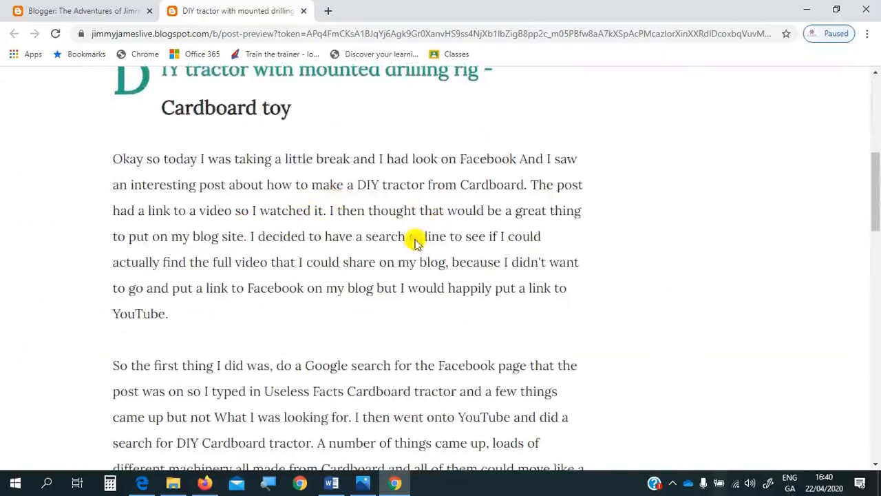
scroll(545, 220, "up", 1)
scroll(544, 220, "up", 2)
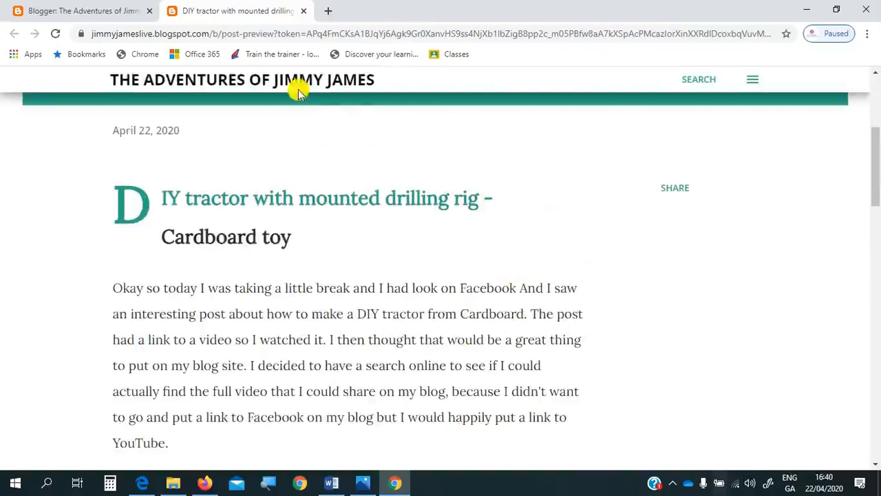
left_click(304, 11)
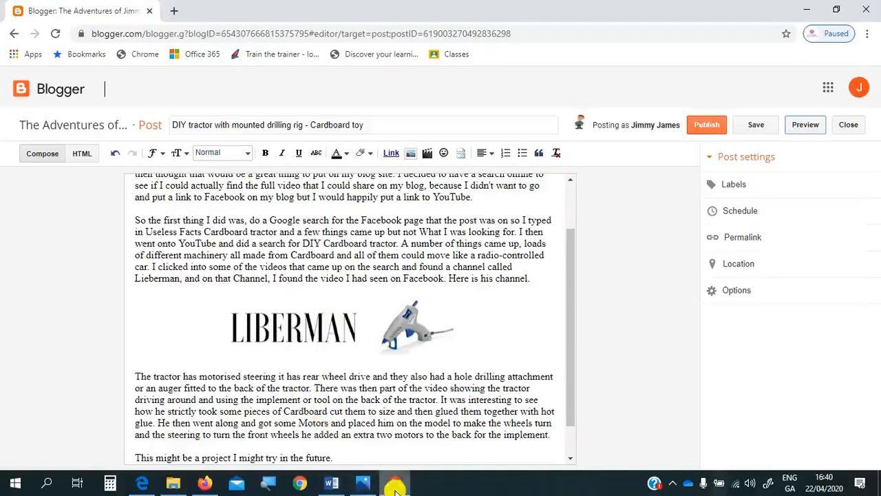
Open the copied Liberman channel address in a new browser tab, pause the featured video and show the channel's uploaded videos.
mouse_move(397, 487)
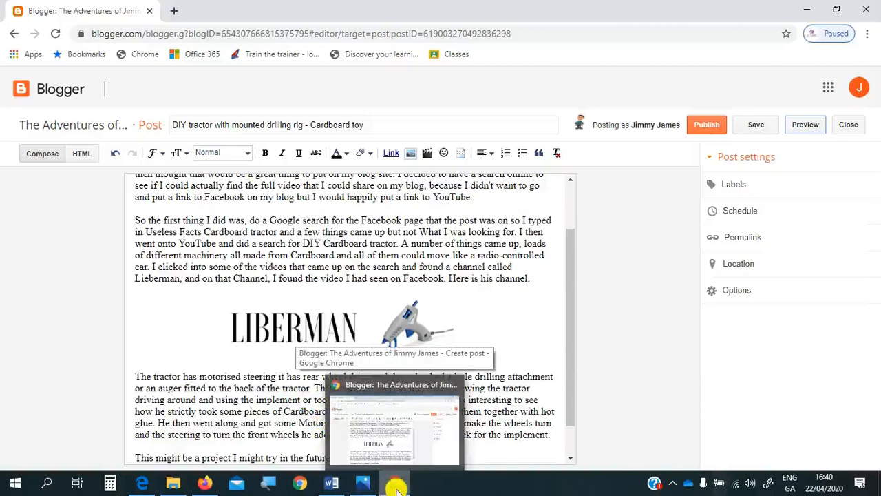
left_click(173, 11)
right_click(202, 33)
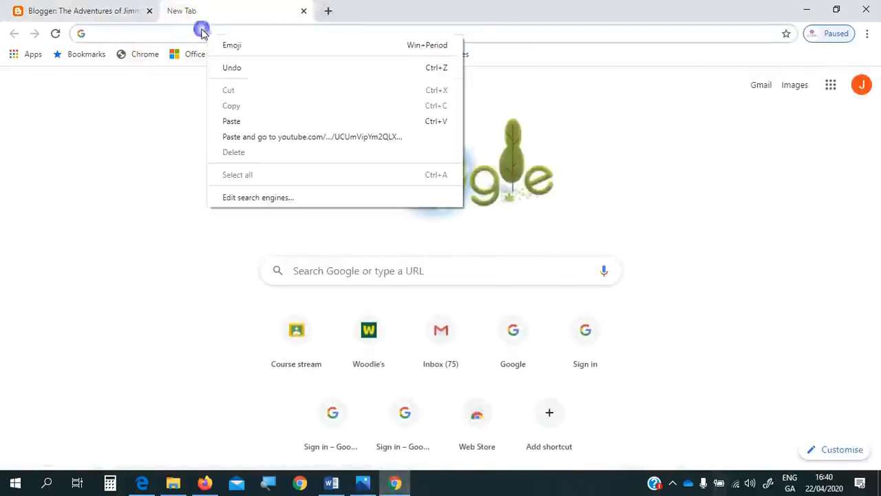
left_click(235, 141)
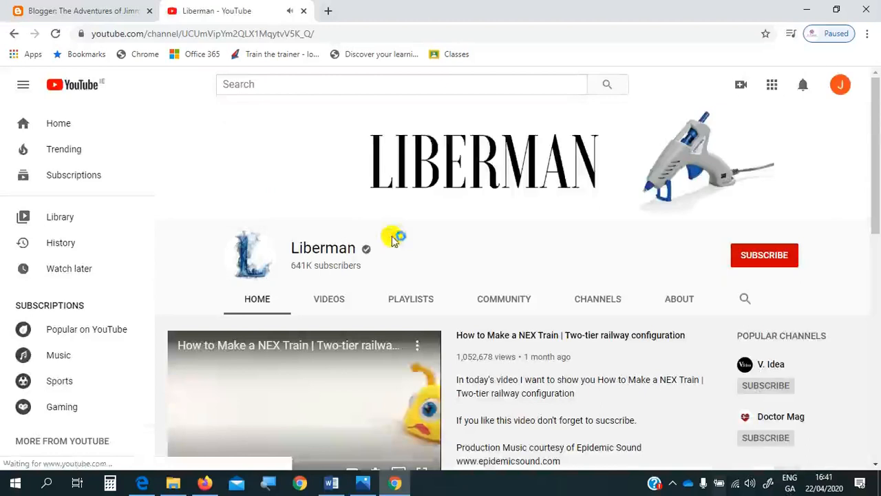
left_click(310, 410)
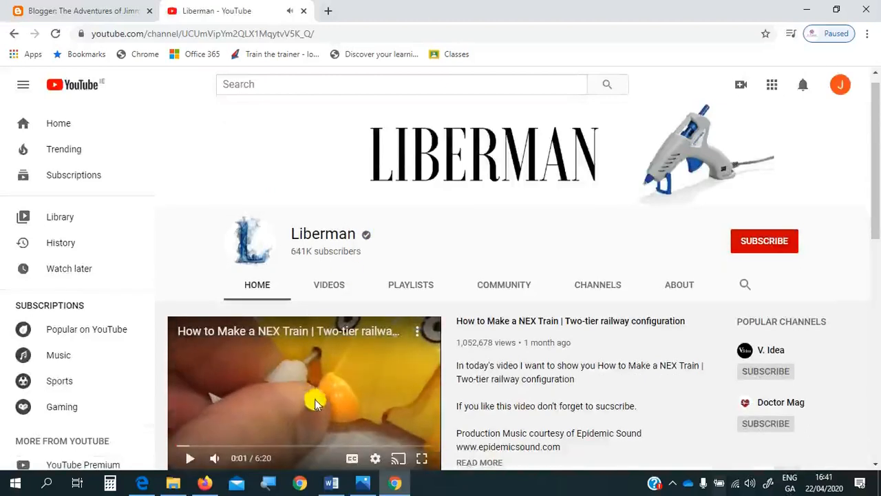
left_click(338, 290)
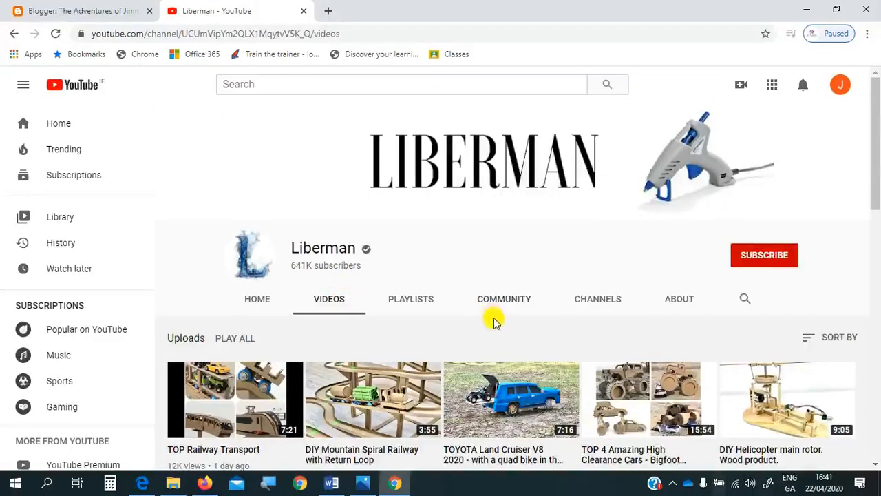
Look through the Liberman channel's uploads for the DIY tractor with mounted drilling rig video.
scroll(493, 319, "down", 4)
scroll(494, 320, "down", 6)
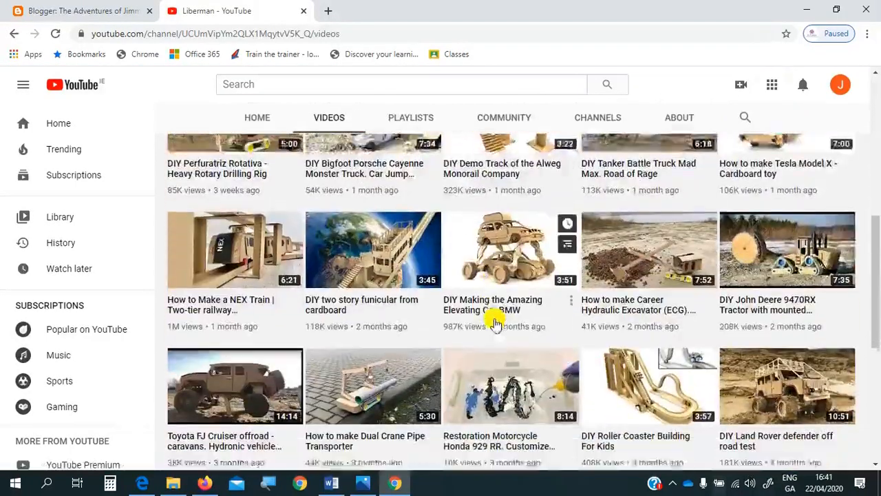
scroll(494, 322, "down", 3)
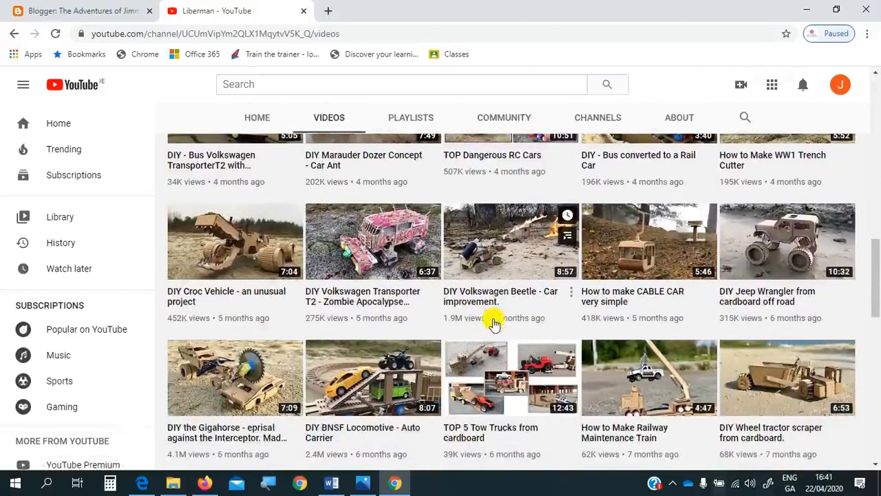
scroll(493, 324, "down", 1)
scroll(492, 324, "down", 2)
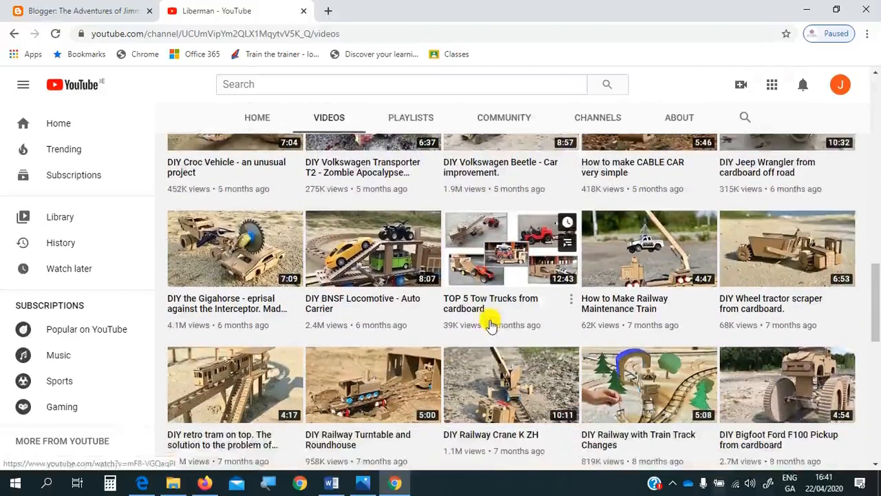
scroll(487, 322, "down", 2)
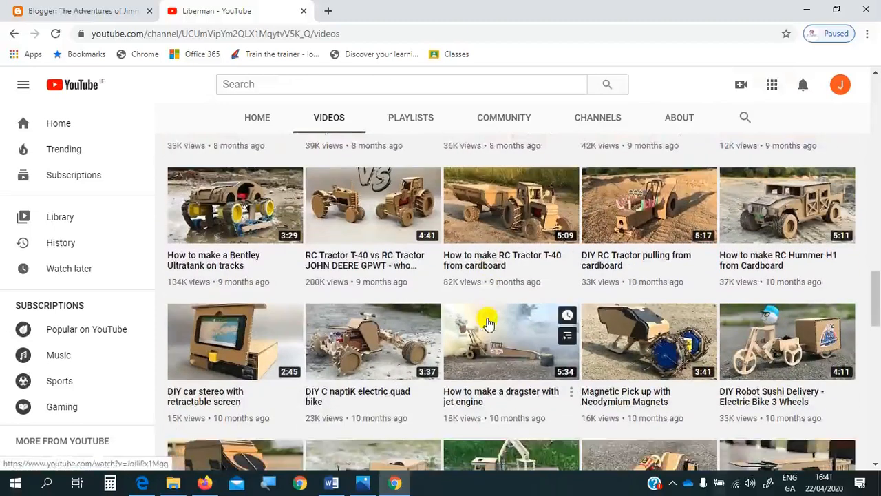
scroll(488, 322, "down", 2)
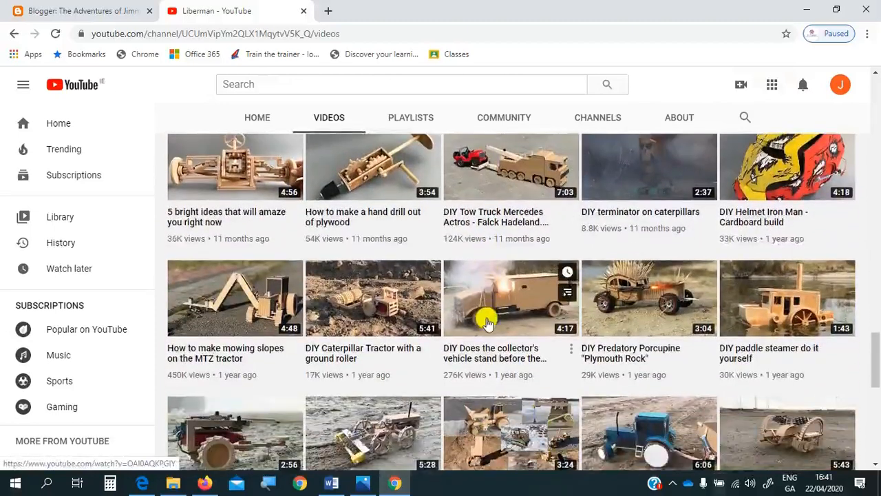
scroll(487, 322, "down", 2)
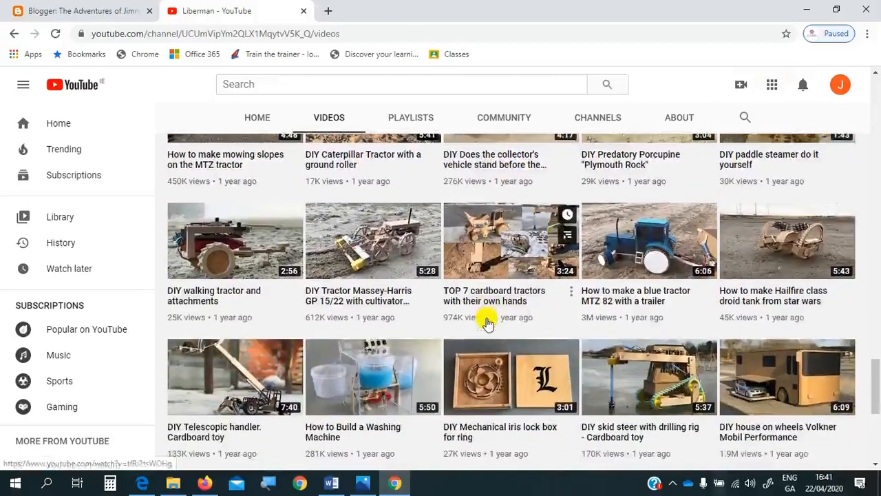
scroll(487, 323, "down", 1)
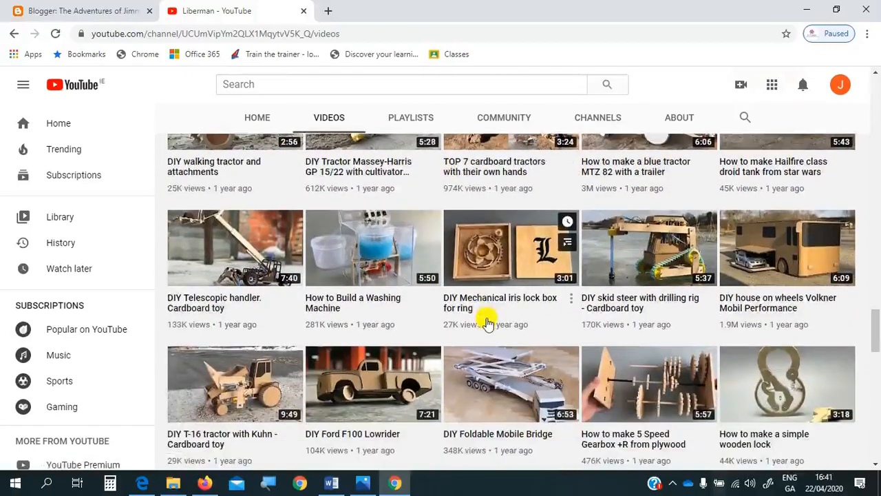
scroll(487, 324, "down", 1)
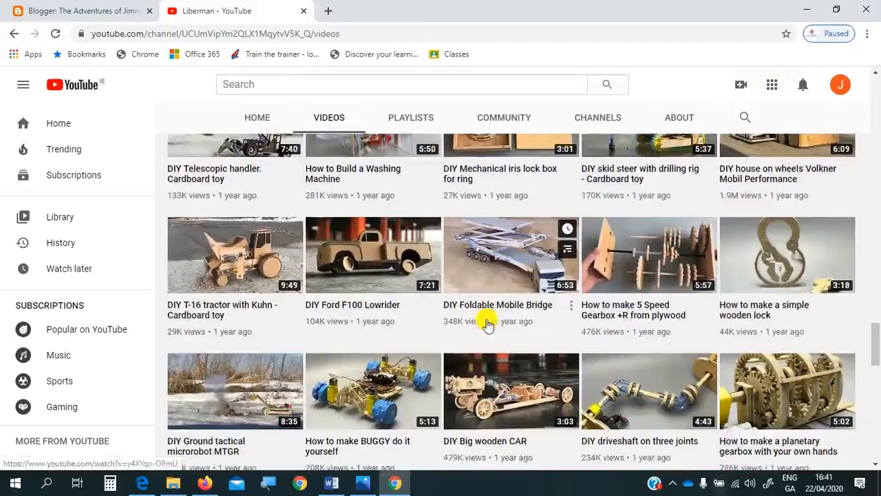
scroll(488, 323, "down", 2)
scroll(487, 324, "down", 1)
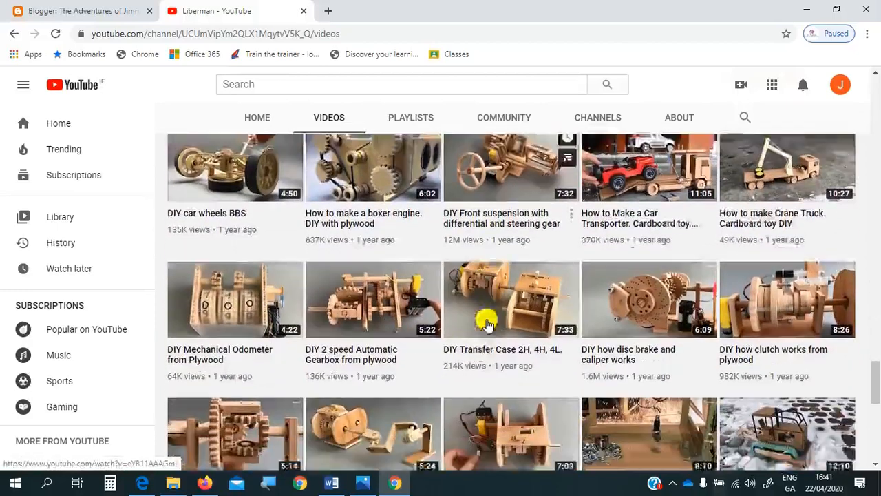
scroll(486, 323, "down", 2)
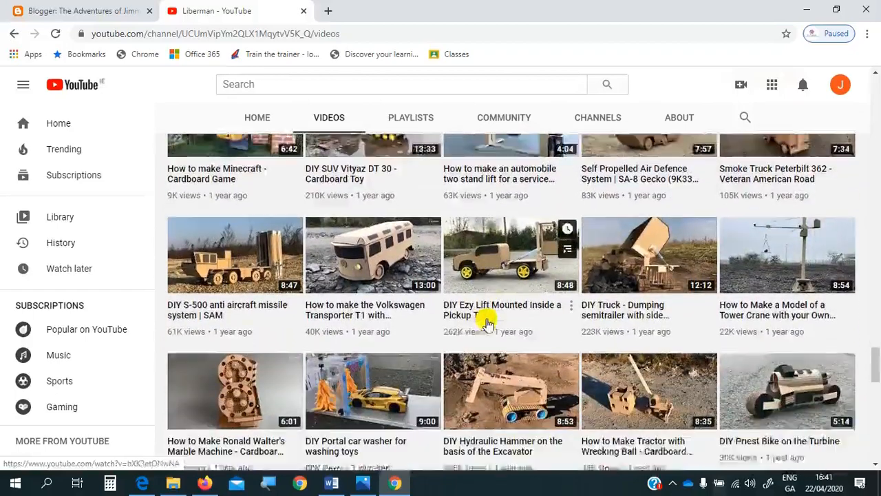
scroll(486, 323, "down", 3)
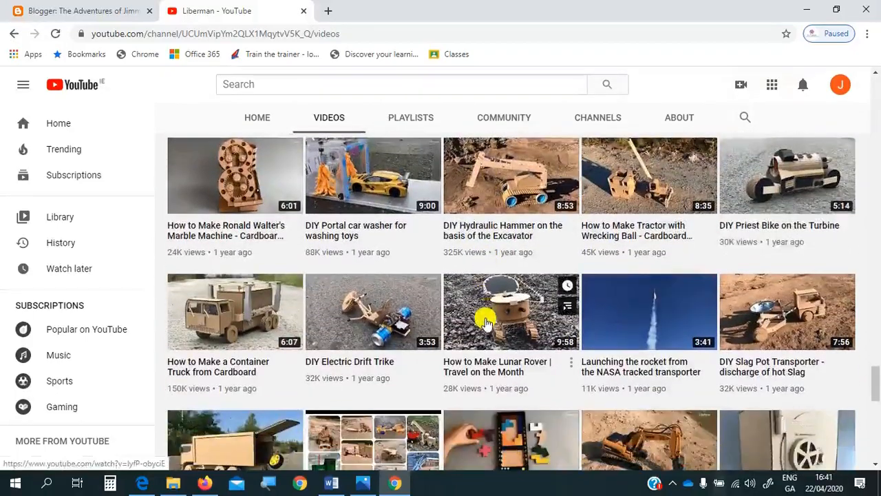
scroll(487, 323, "down", 3)
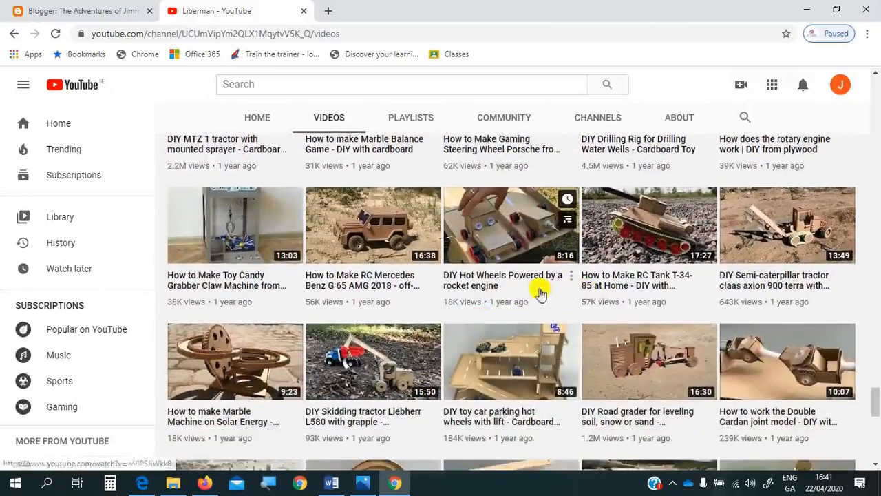
scroll(460, 301, "down", 2)
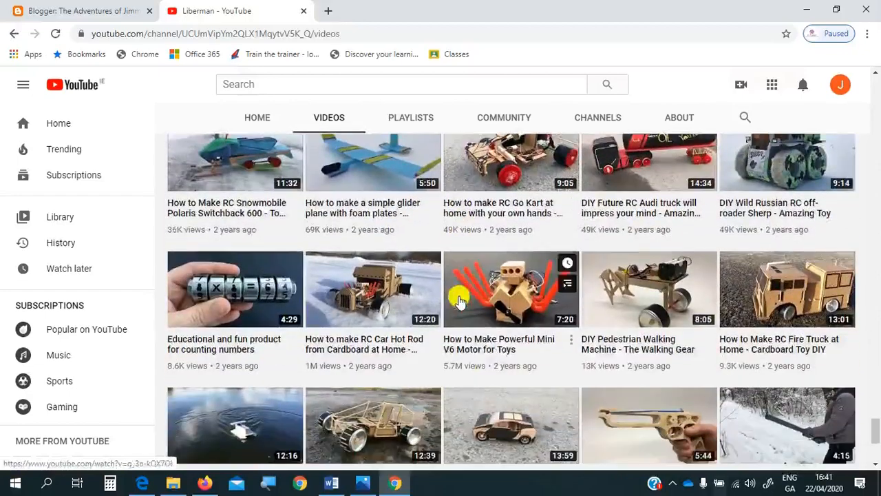
scroll(460, 301, "down", 5)
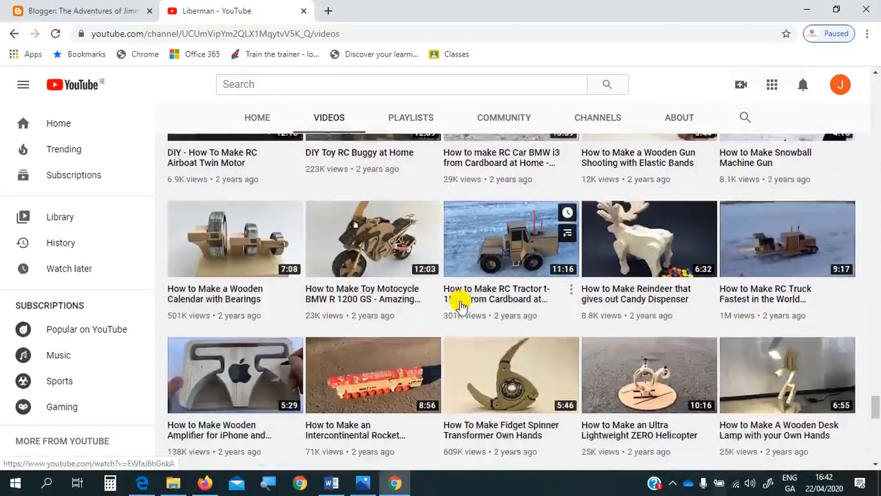
scroll(460, 307, "down", 2)
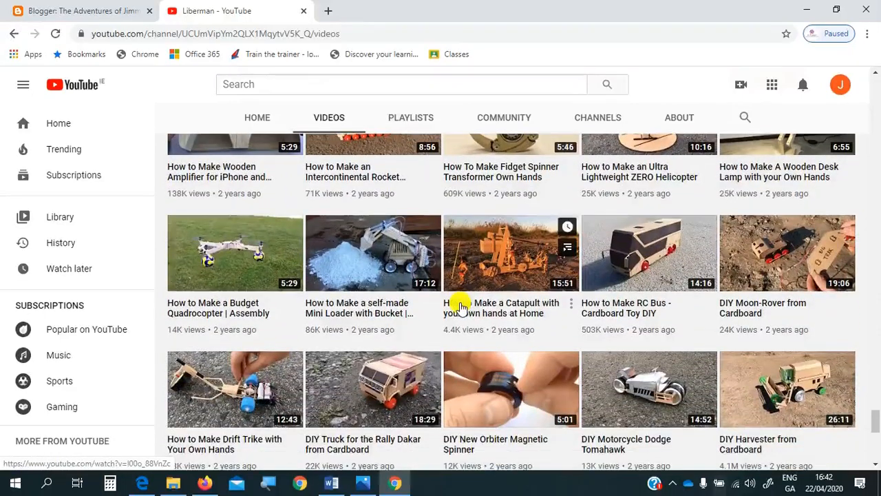
scroll(460, 306, "down", 6)
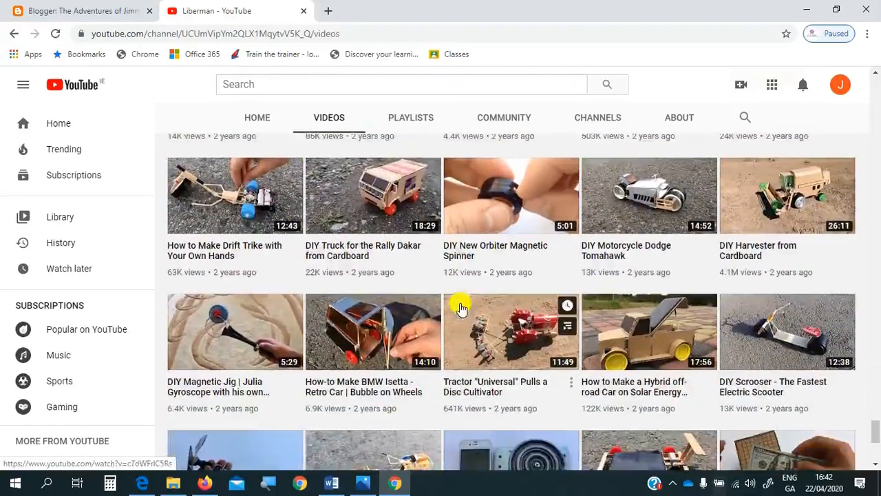
scroll(460, 307, "down", 6)
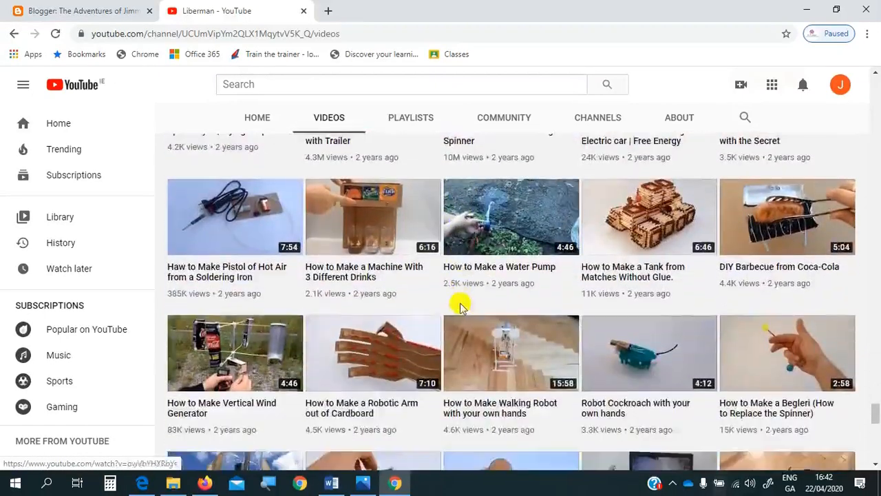
scroll(460, 306, "down", 2)
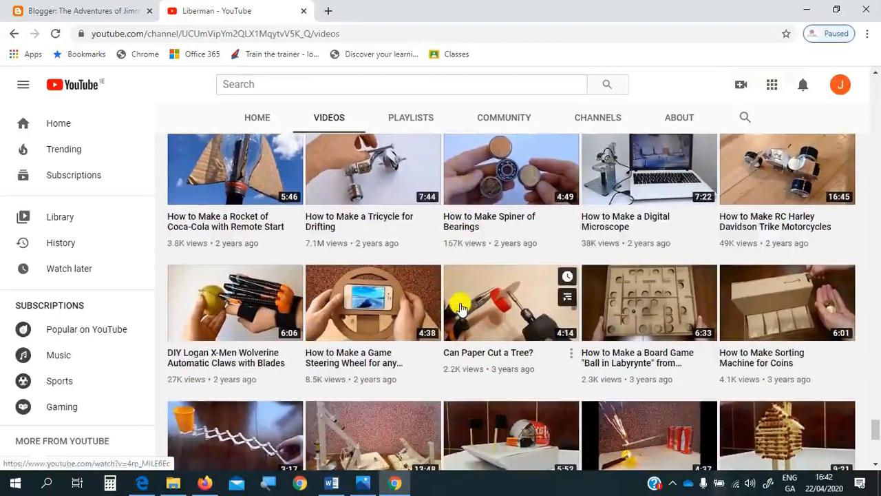
left_click(332, 482)
scroll(419, 396, "down", 3)
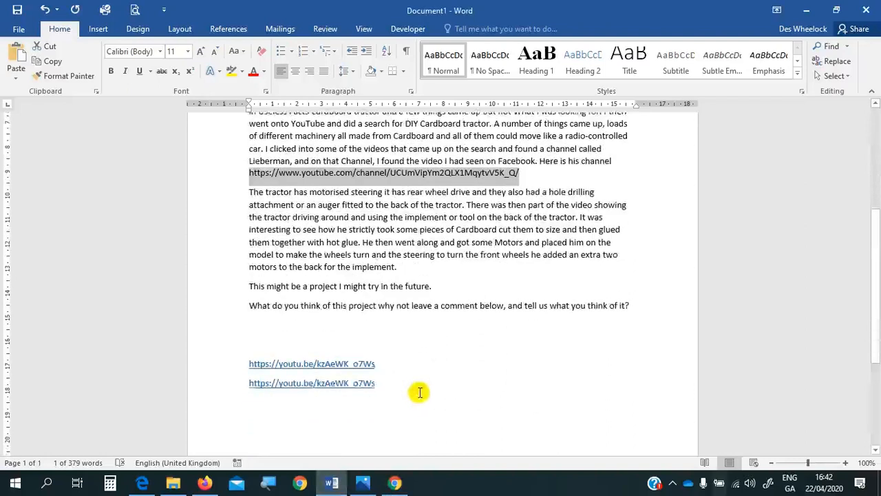
left_click_drag(376, 352, 244, 352)
right_click(269, 352)
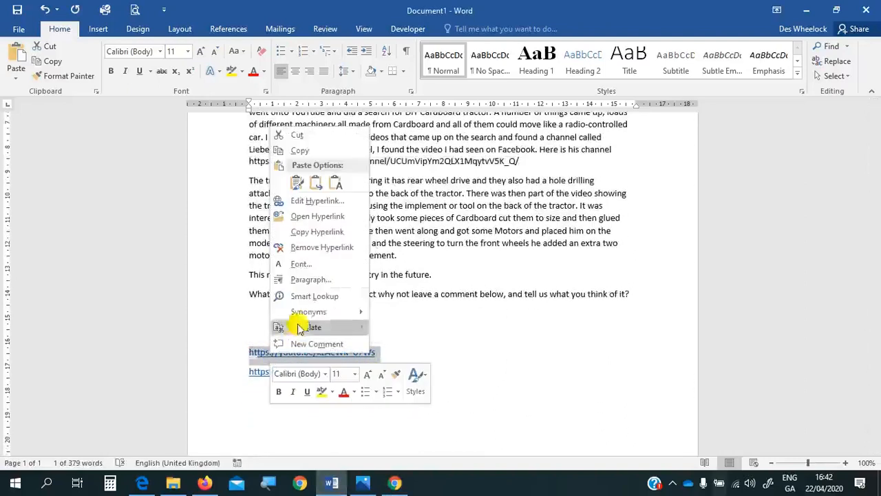
left_click(308, 150)
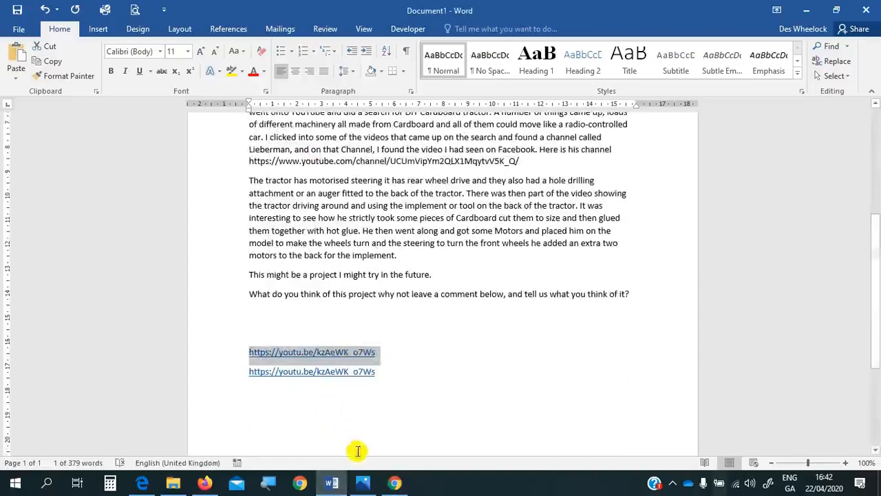
left_click(394, 484)
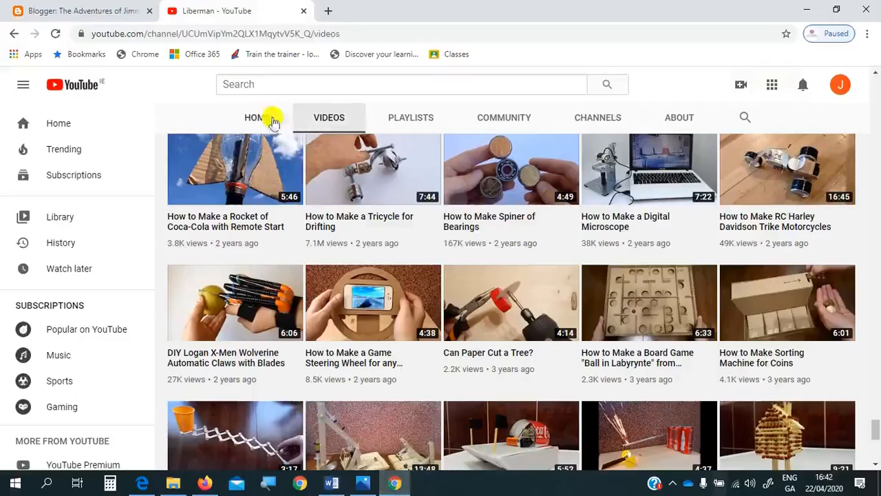
left_click_drag(354, 33, 85, 31)
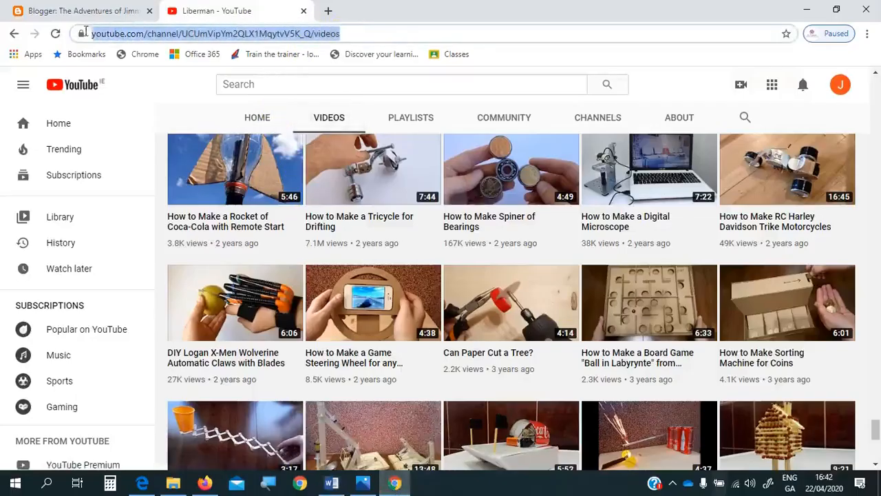
right_click(322, 35)
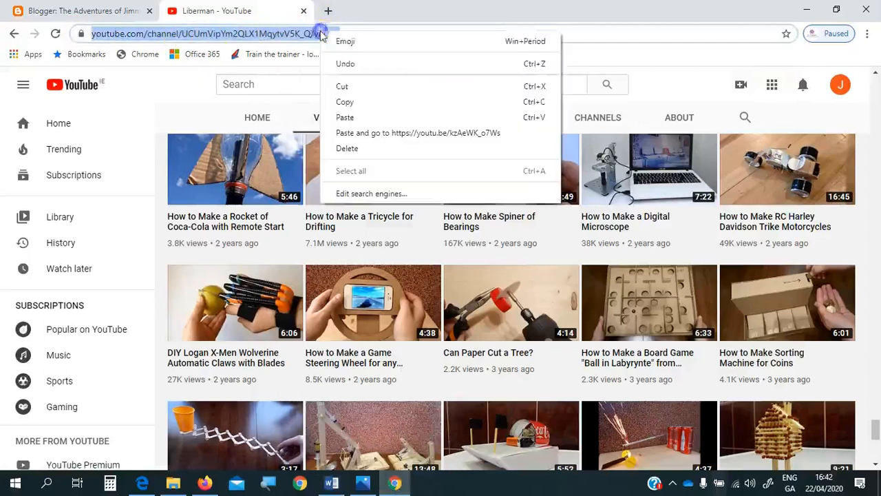
left_click(350, 139)
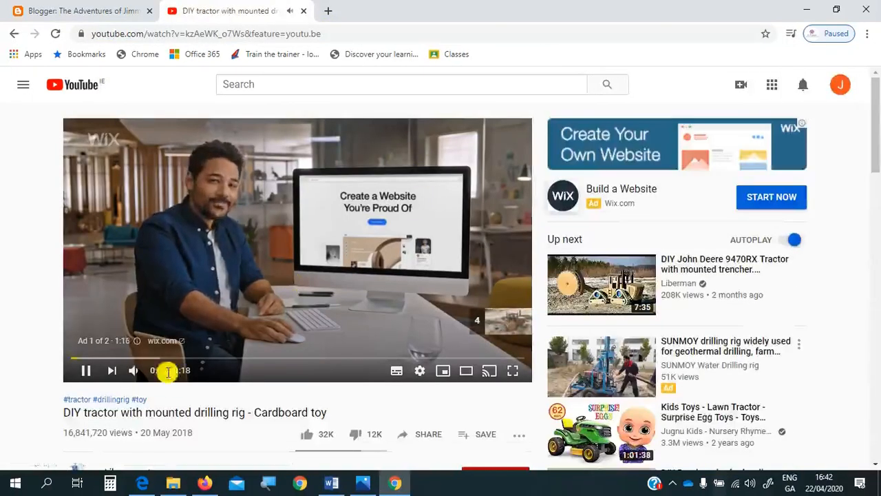
left_click(85, 370)
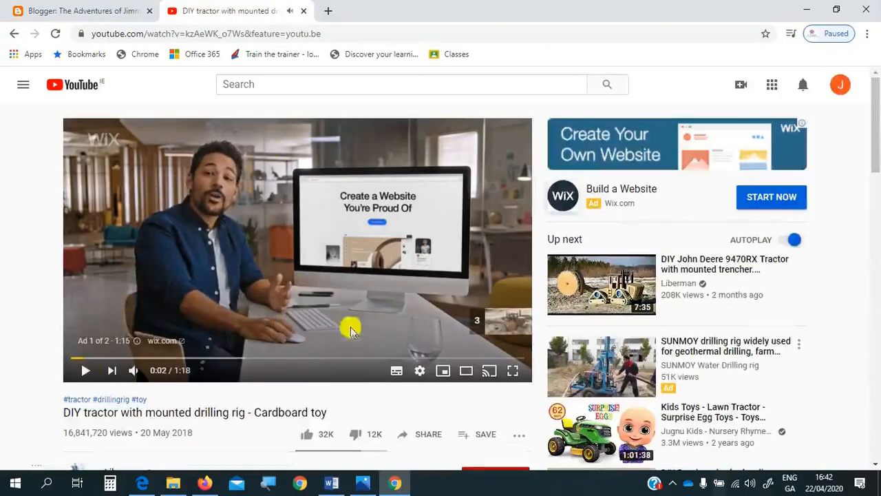
scroll(371, 176, "down", 1)
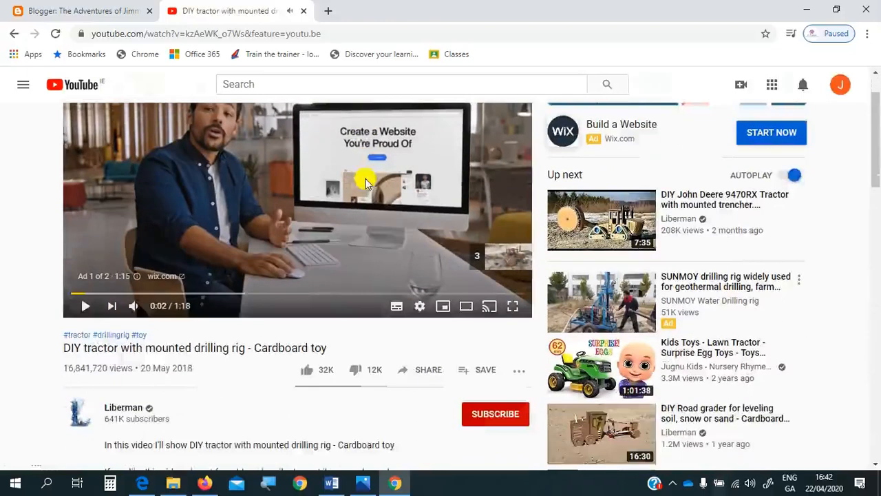
scroll(366, 182, "up", 1)
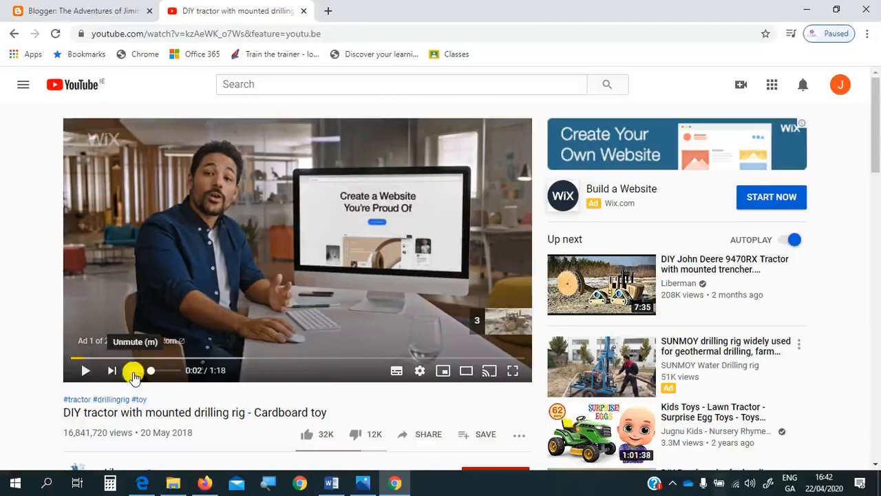
Resume playback, skip the adverts, and show the DIY tractor video in full screen.
left_click(86, 372)
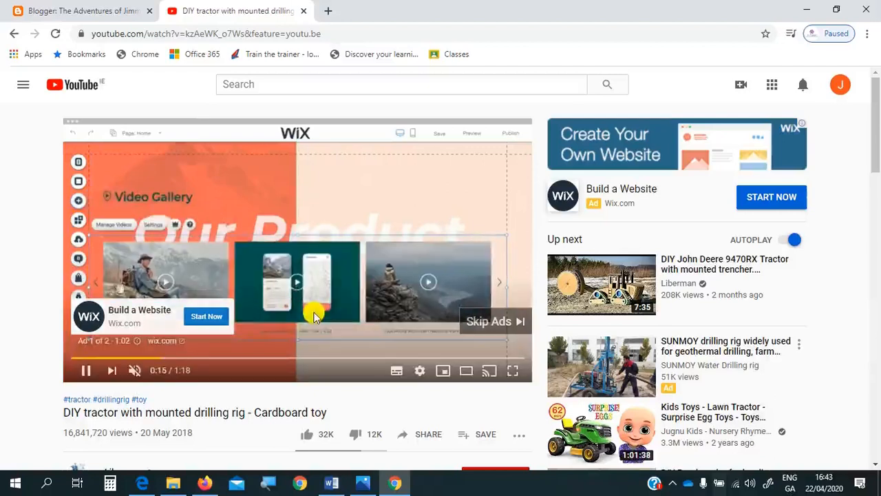
left_click(511, 325)
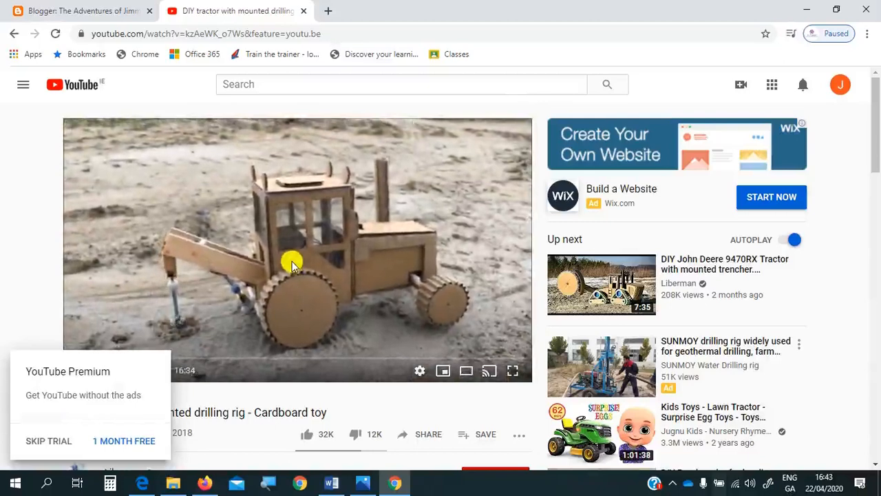
left_click(512, 370)
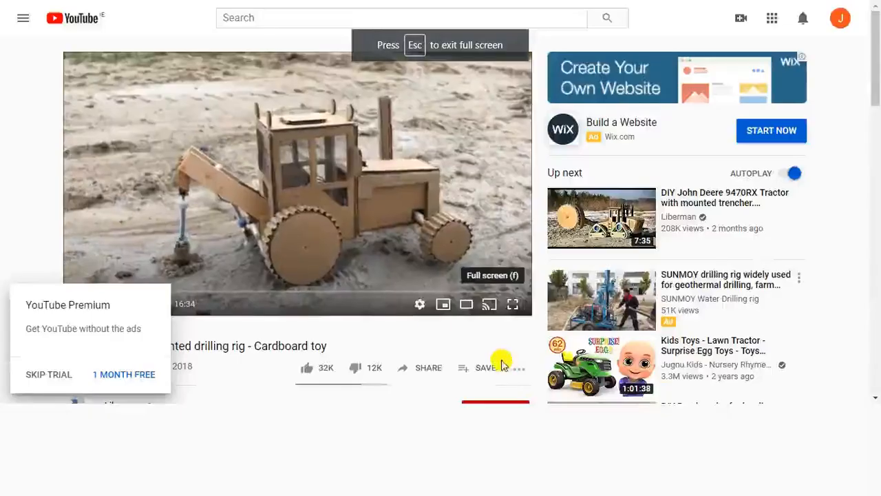
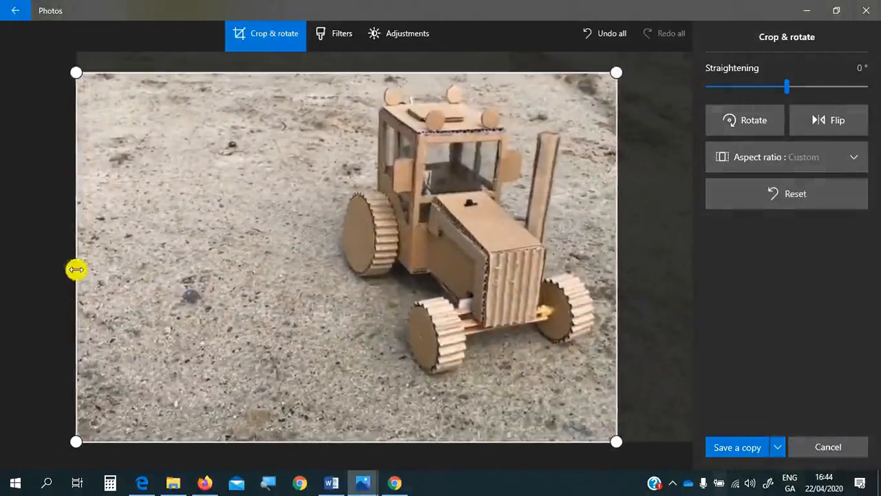
Crop the tractor screenshot closely around the cardboard tractor, save it as a copy, and close the Photos app.
left_click_drag(73, 74, 315, 64)
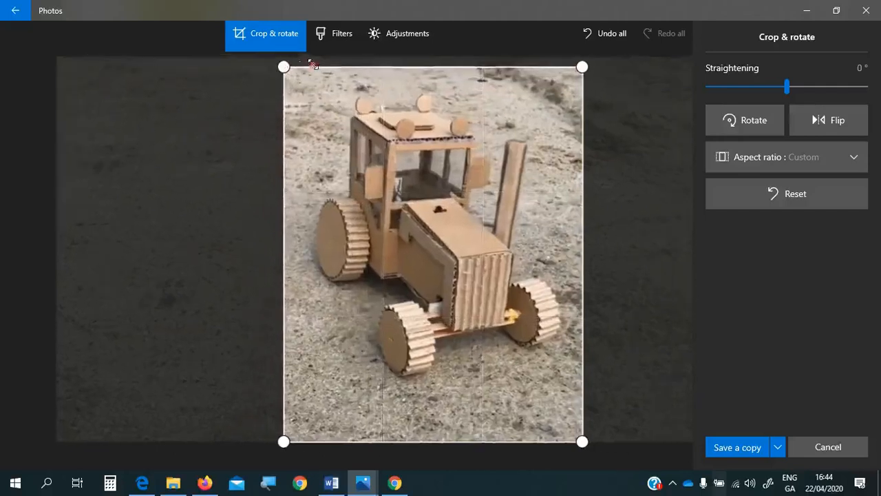
left_click(741, 449)
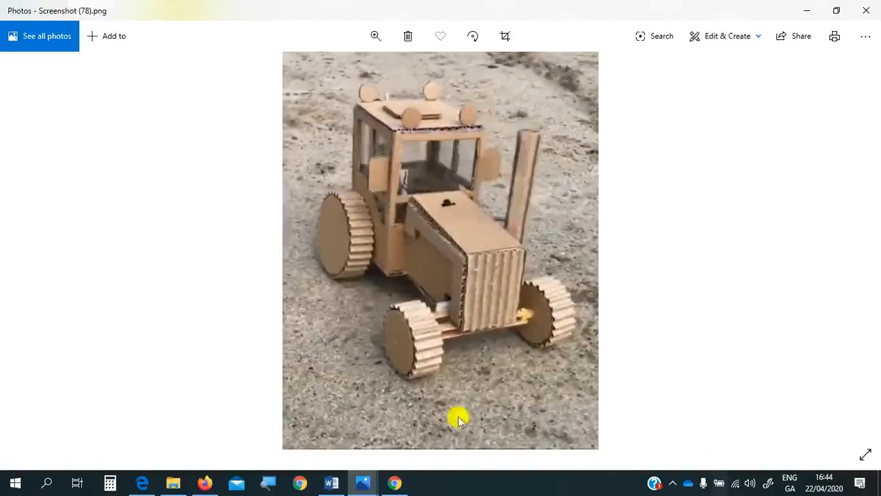
left_click(866, 11)
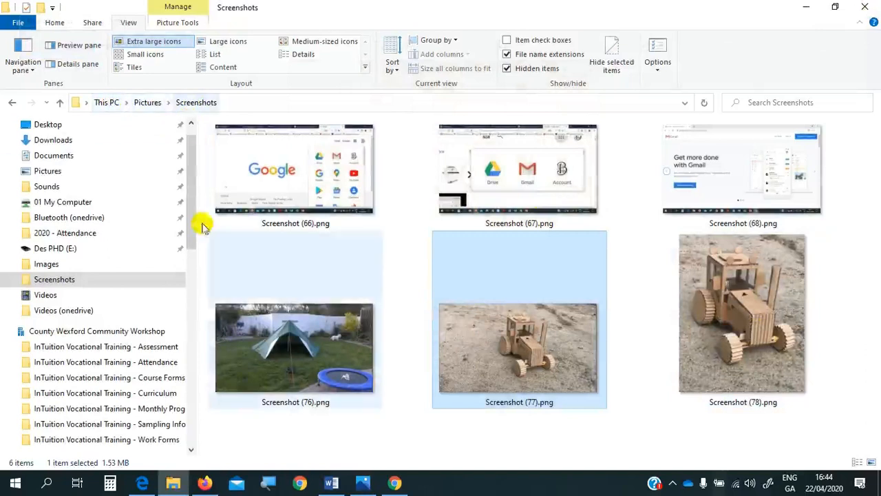
Return to Chrome, close the YouTube video, and place the text cursor after the post's "DIY tractor with mounted drilling rig - Cardboard toy" heading.
left_click(398, 483)
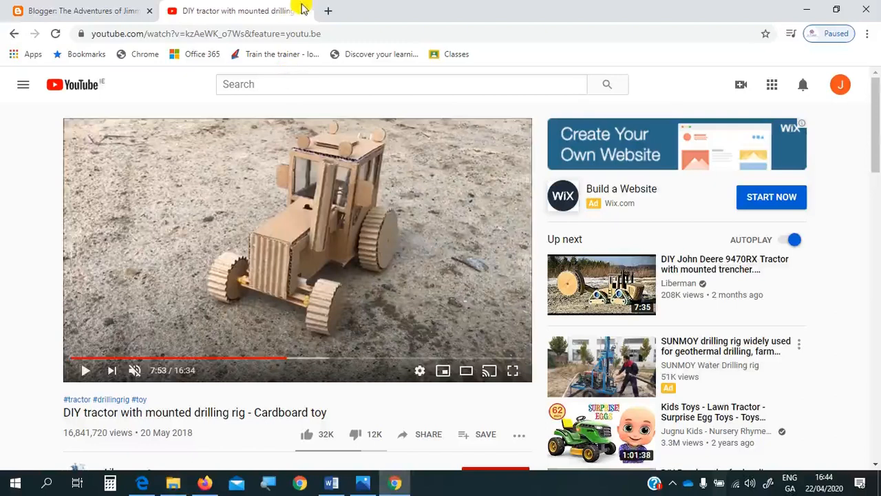
left_click(303, 11)
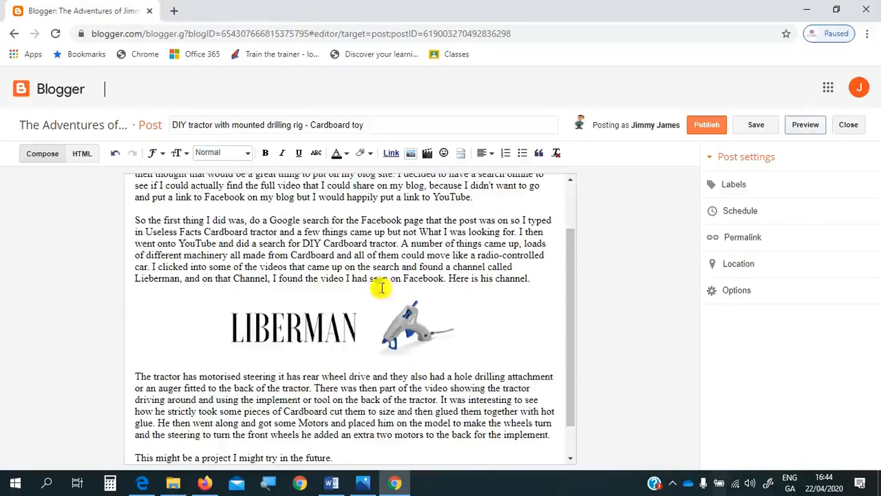
scroll(425, 323, "up", 2)
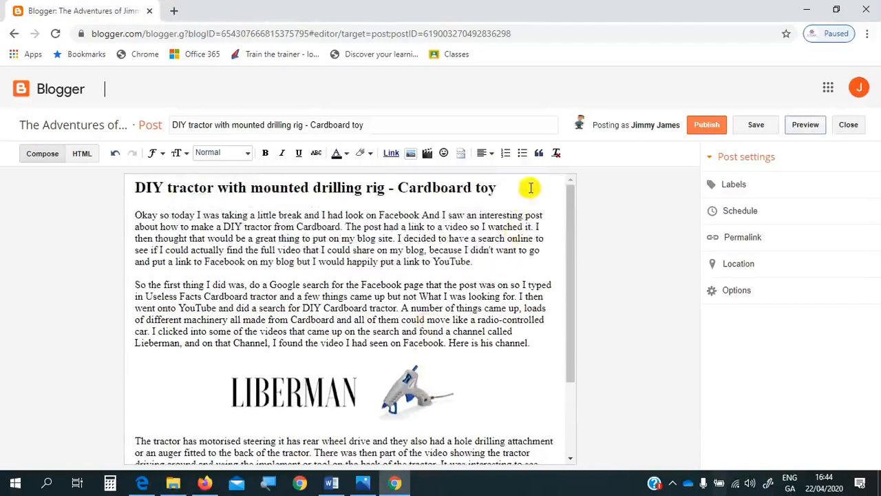
left_click(507, 188)
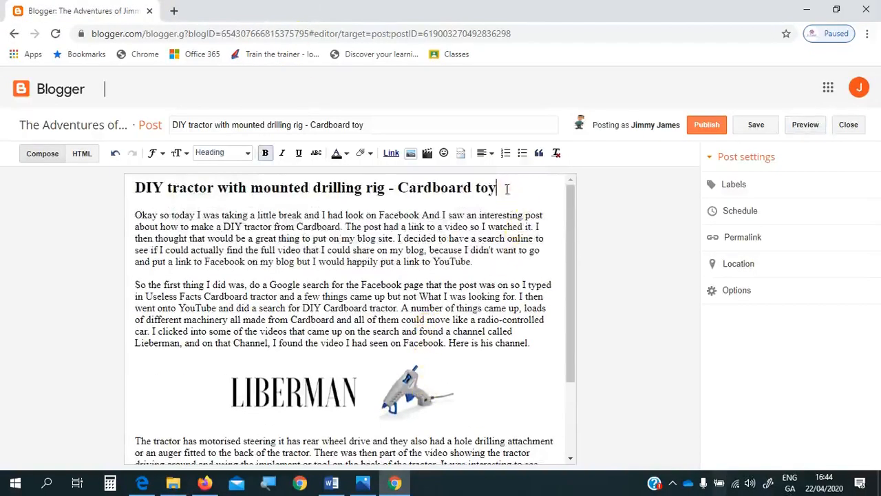
Upload Screenshot (78).png from the Screenshots folder inside Pictures as a new image for the post.
left_click(427, 152)
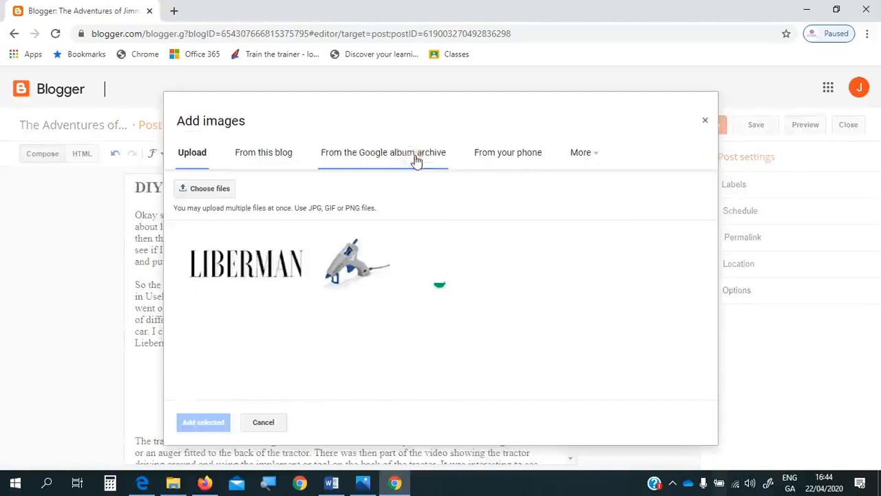
left_click(219, 194)
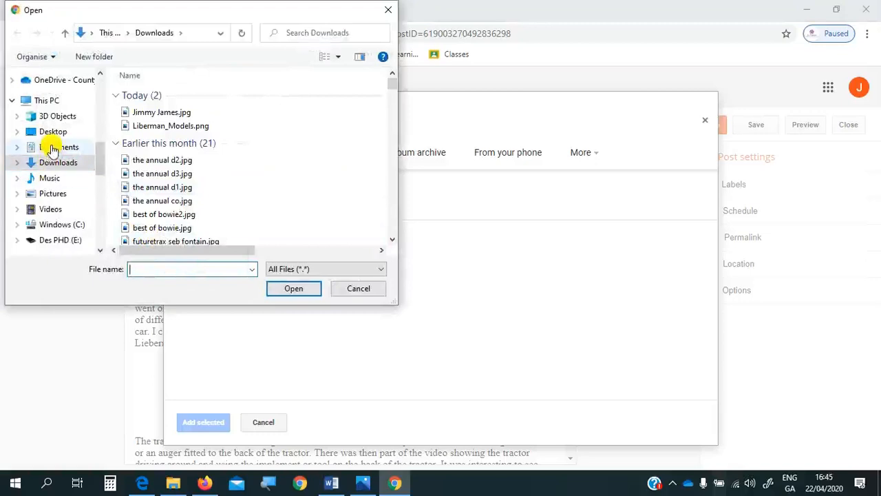
left_click(52, 194)
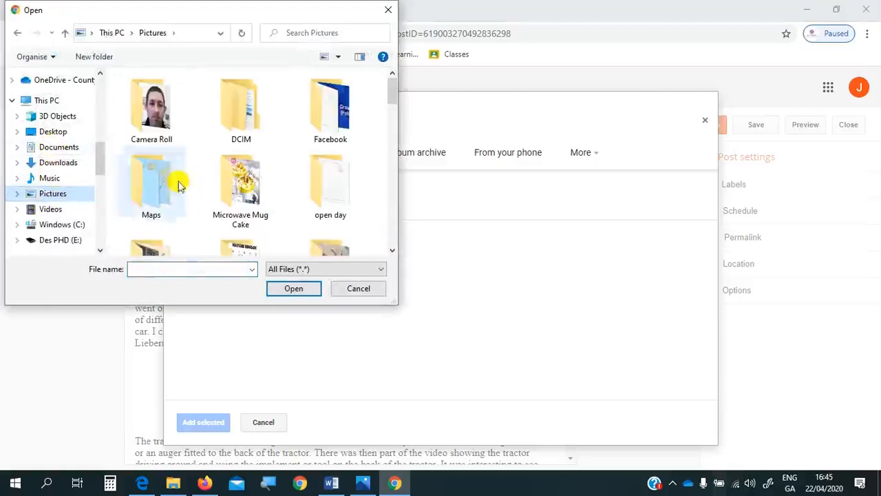
scroll(267, 178, "down", 2)
scroll(266, 173, "down", 2)
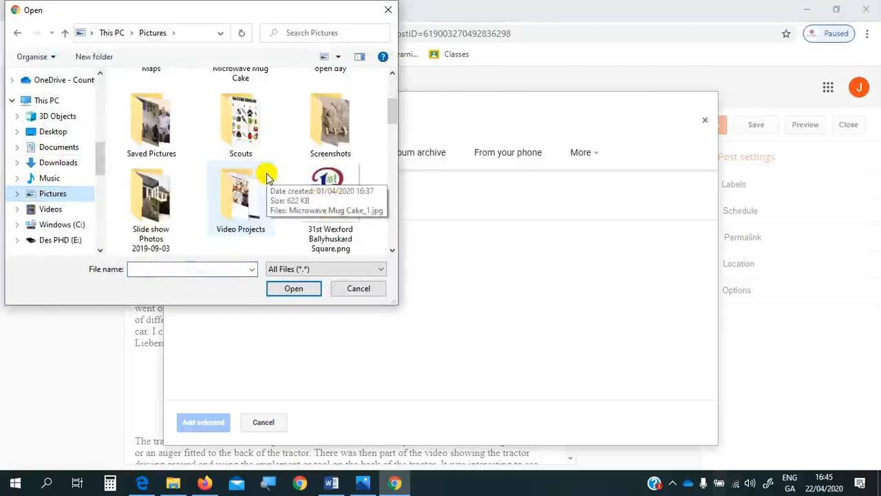
double_click(322, 121)
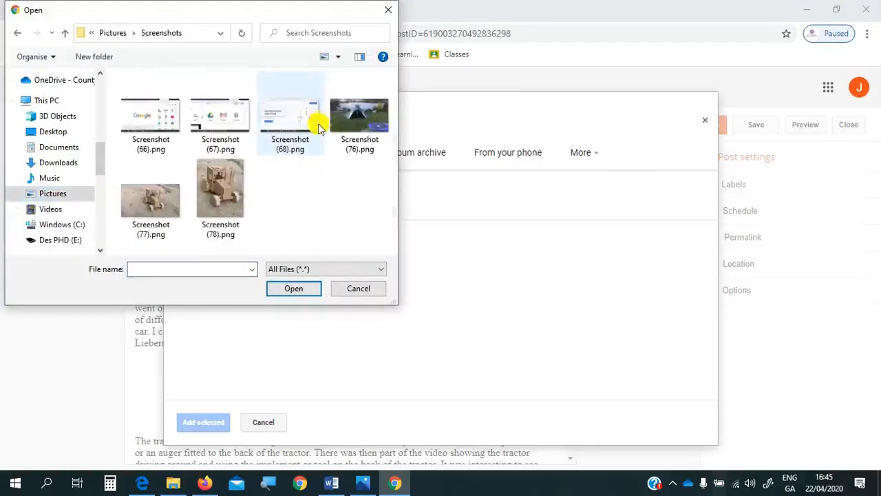
left_click(210, 199)
left_click(293, 288)
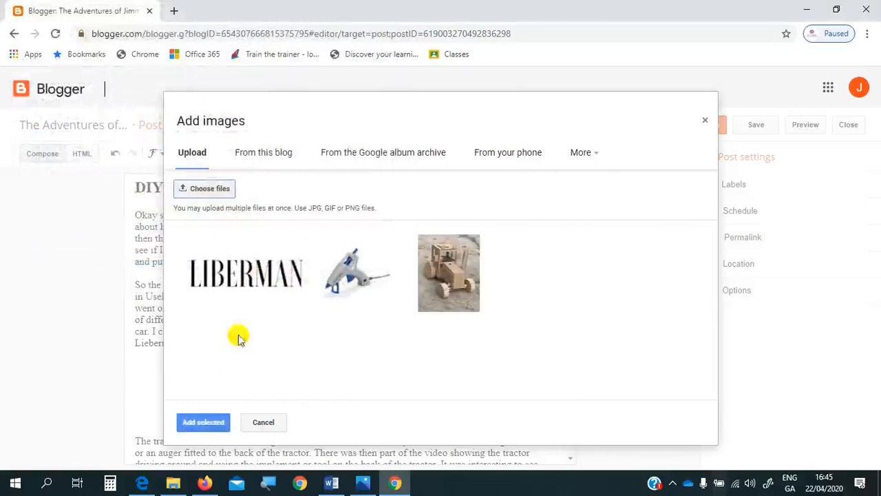
Insert the uploaded tractor image below the heading and align it right so the paragraphs wrap beside it.
left_click(208, 423)
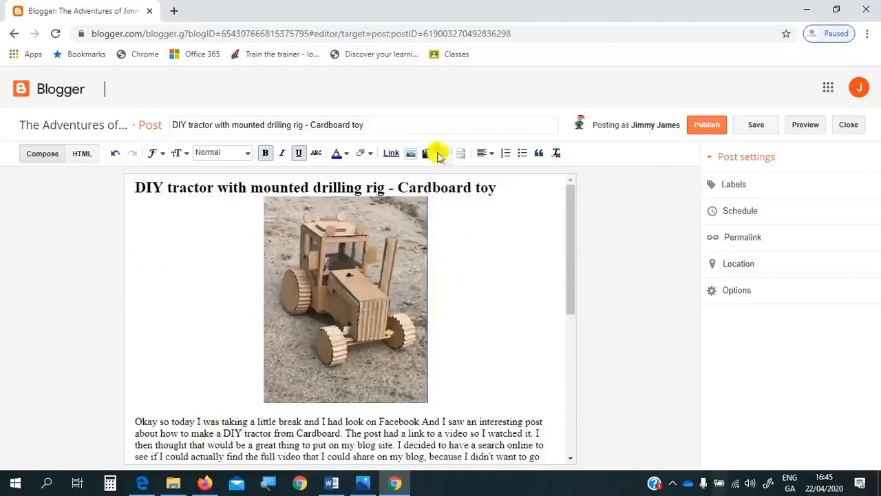
left_click(353, 267)
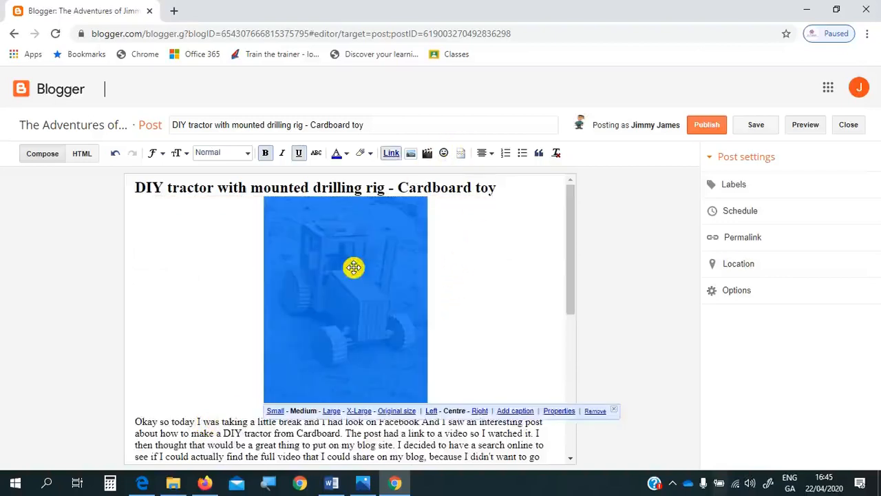
left_click(480, 411)
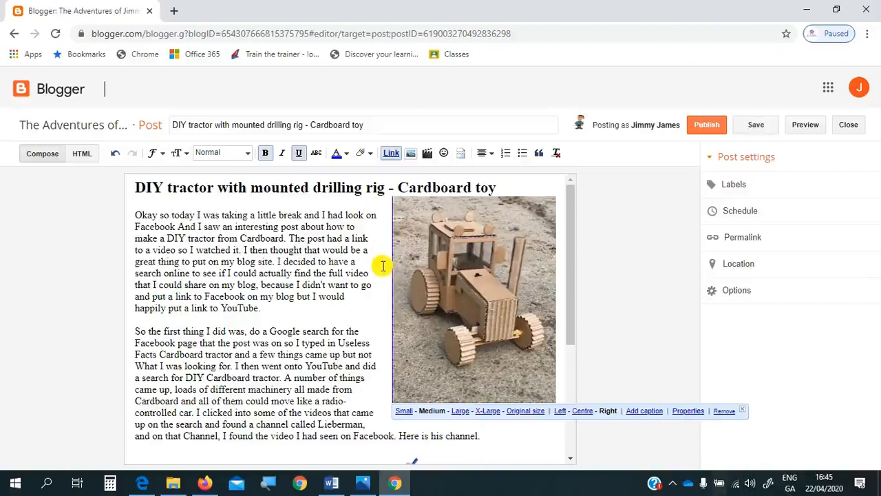
Preview the post, review how the text wraps around the right-aligned tractor image, and close the preview.
left_click(806, 126)
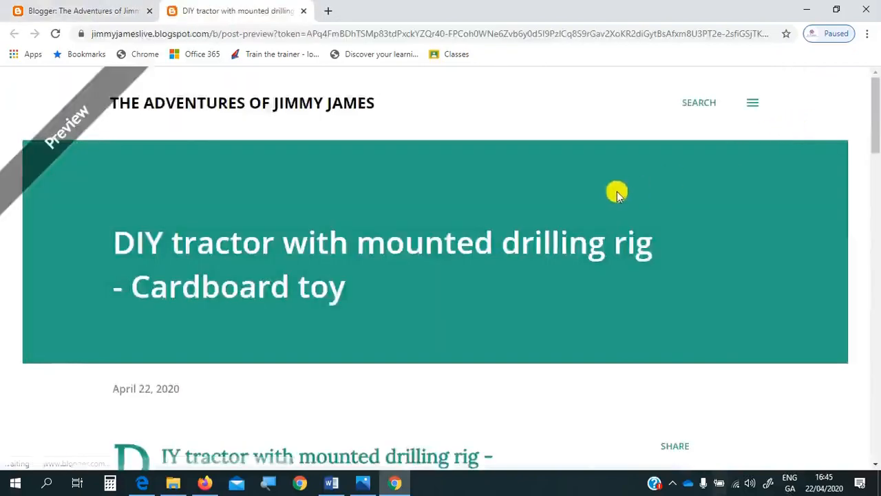
scroll(616, 193, "down", 3)
scroll(616, 192, "down", 3)
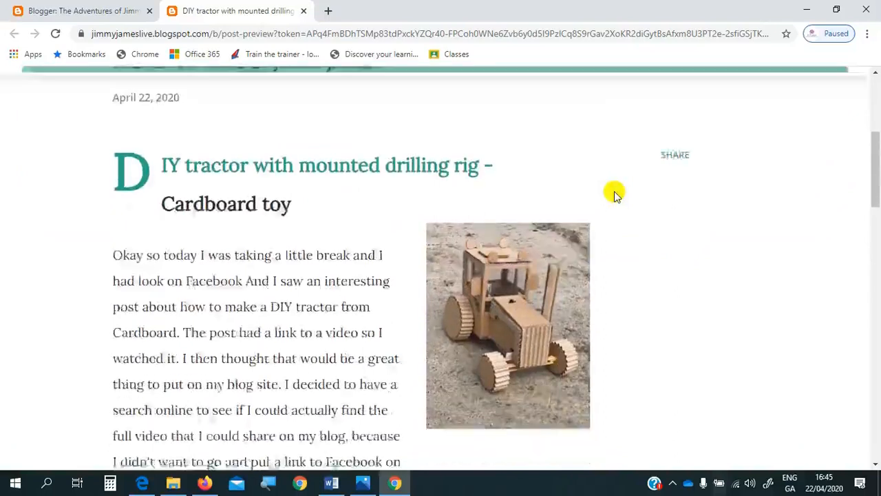
scroll(616, 191, "down", 1)
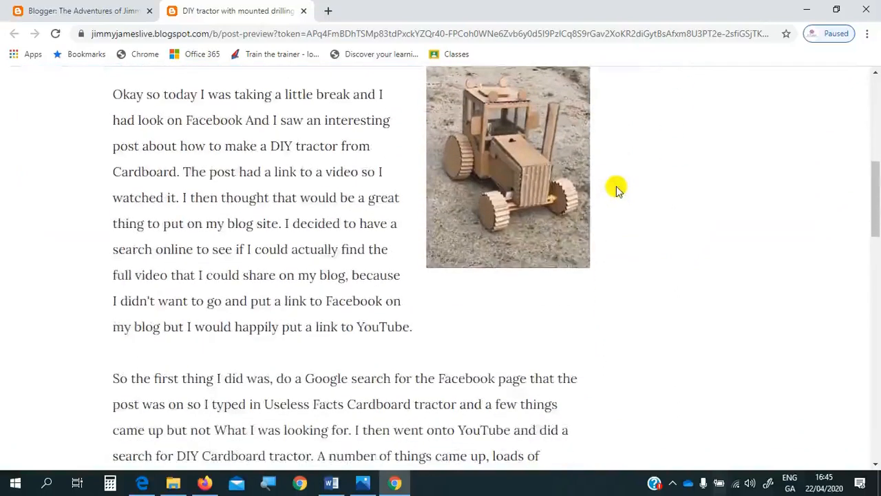
scroll(615, 190, "up", 1)
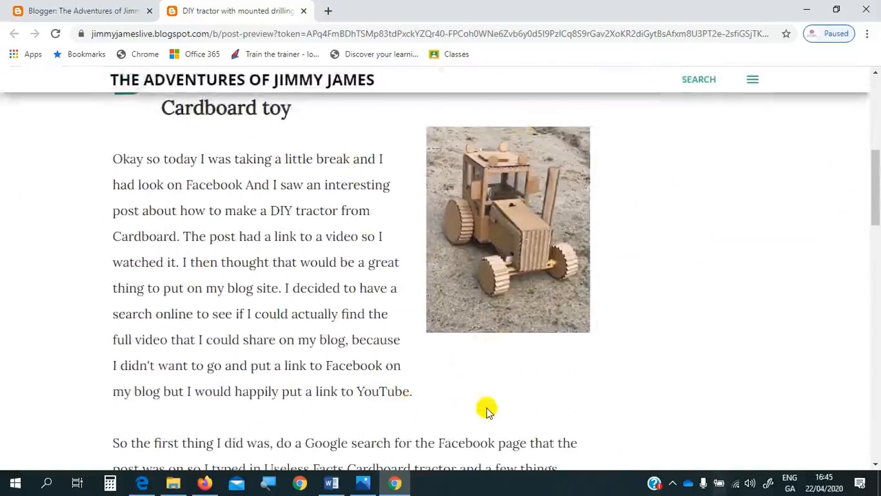
left_click(304, 11)
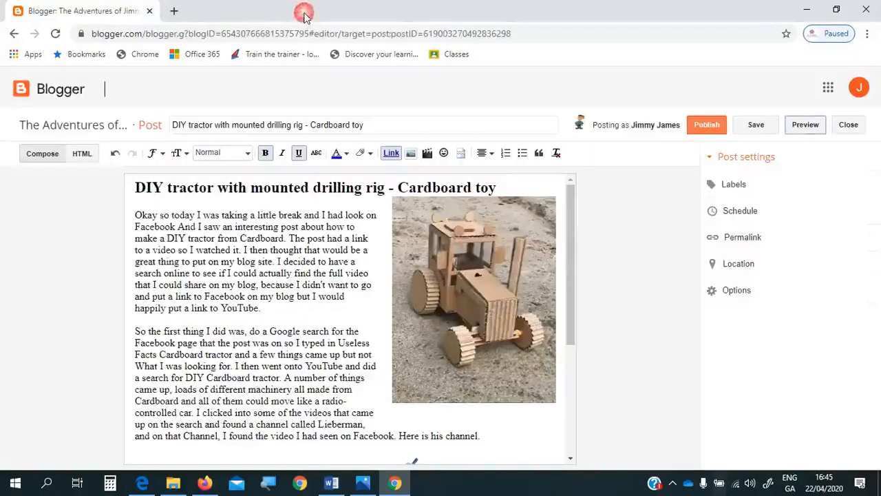
Set the tractor image's size to Large and check the surrounding text in the editor.
left_click(474, 319)
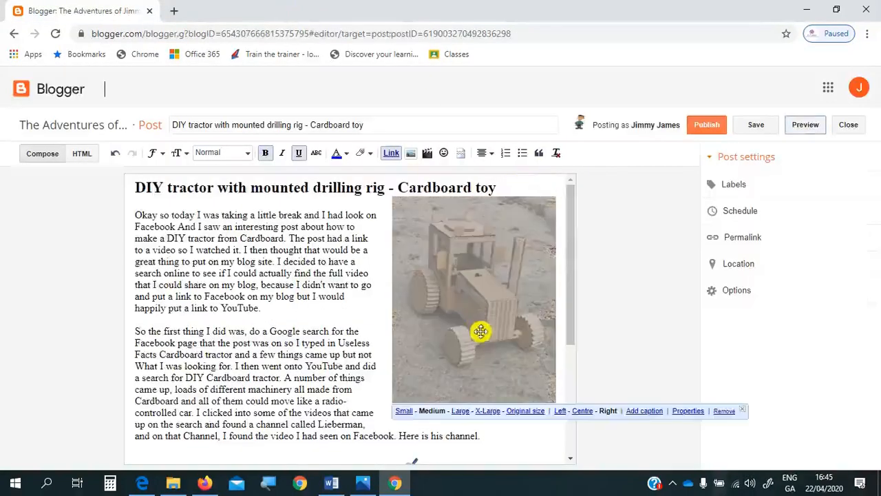
left_click(461, 412)
scroll(490, 299, "down", 3)
scroll(490, 301, "up", 1)
Preview the post again and review the heading and paragraphs around the enlarged tractor image.
left_click(813, 127)
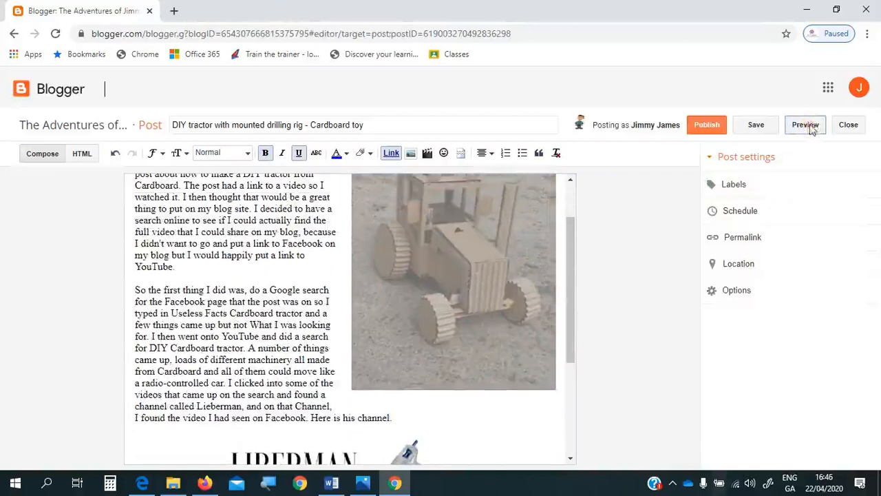
scroll(541, 251, "down", 9)
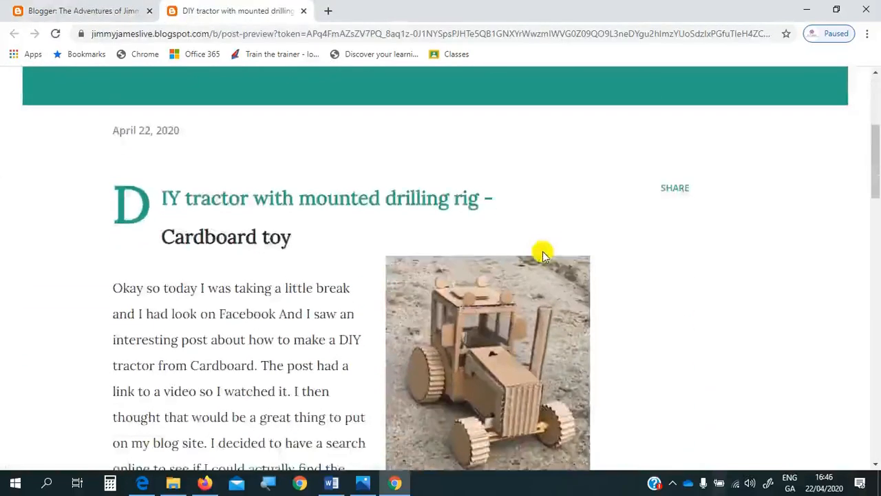
scroll(544, 255, "up", 2)
scroll(544, 255, "up", 4)
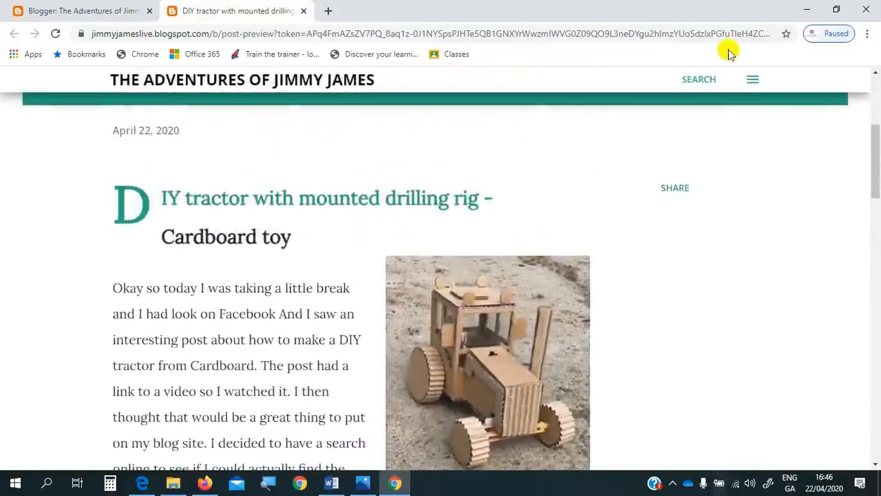
Close the preview and reposition the tractor image so its top lines up with the start of the first paragraph.
left_click(306, 12)
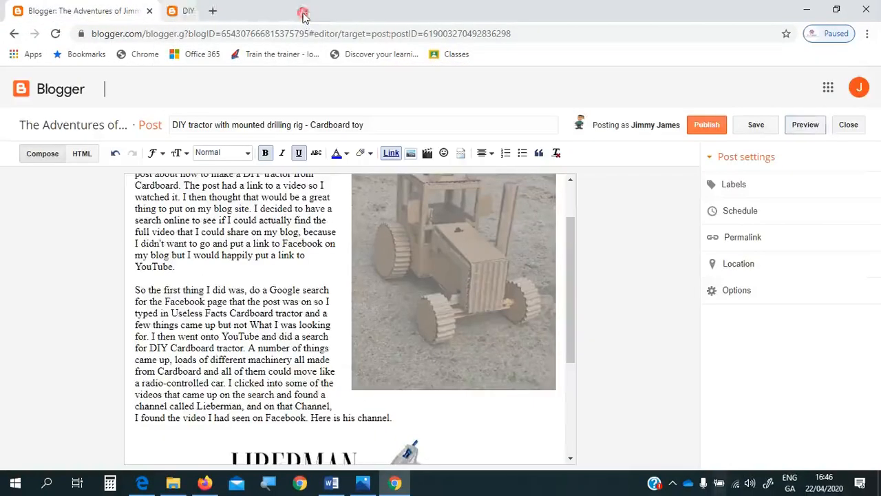
scroll(440, 238, "up", 1)
left_click_drag(451, 268, 452, 325)
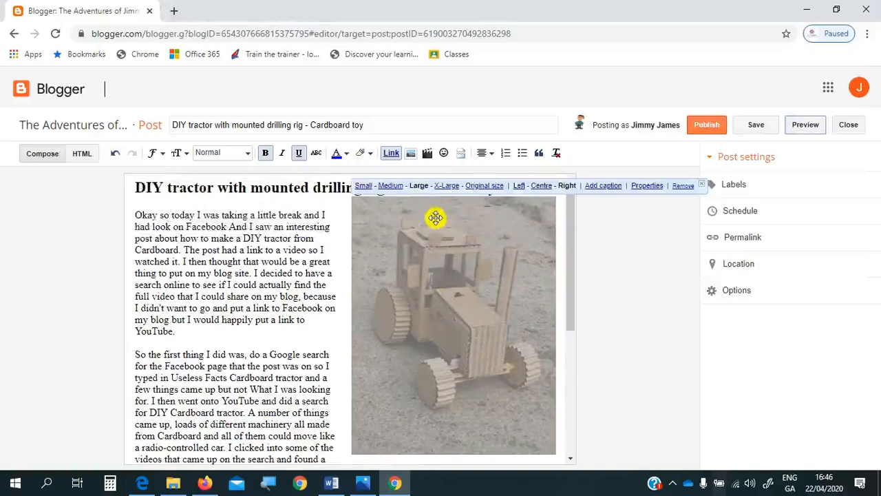
scroll(435, 218, "down", 2)
left_click_drag(436, 245, 438, 355)
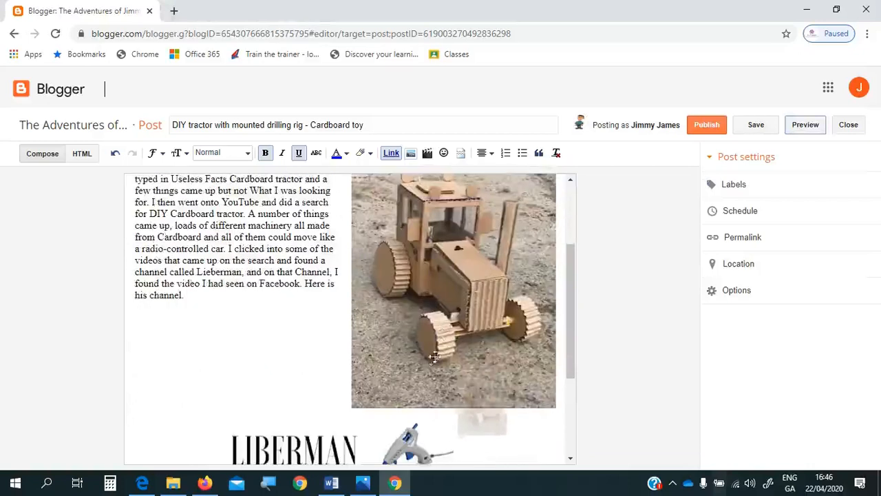
left_click(437, 306)
scroll(446, 206, "up", 2)
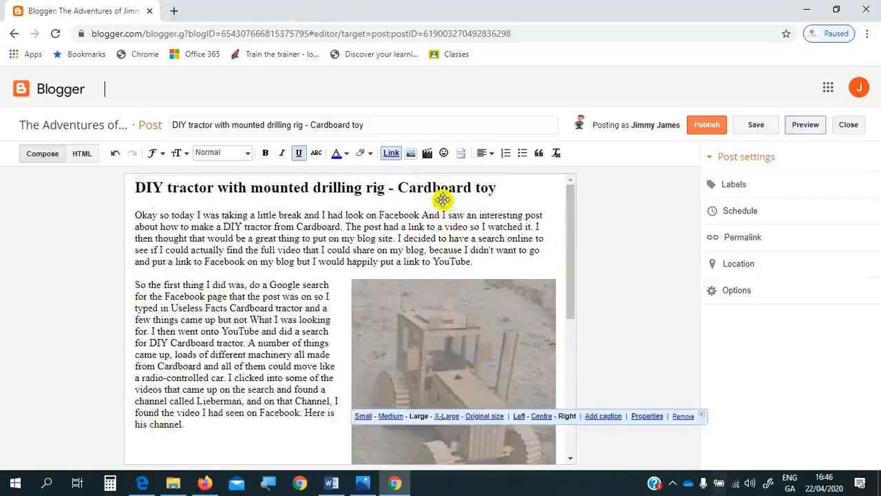
left_click_drag(427, 348, 449, 249)
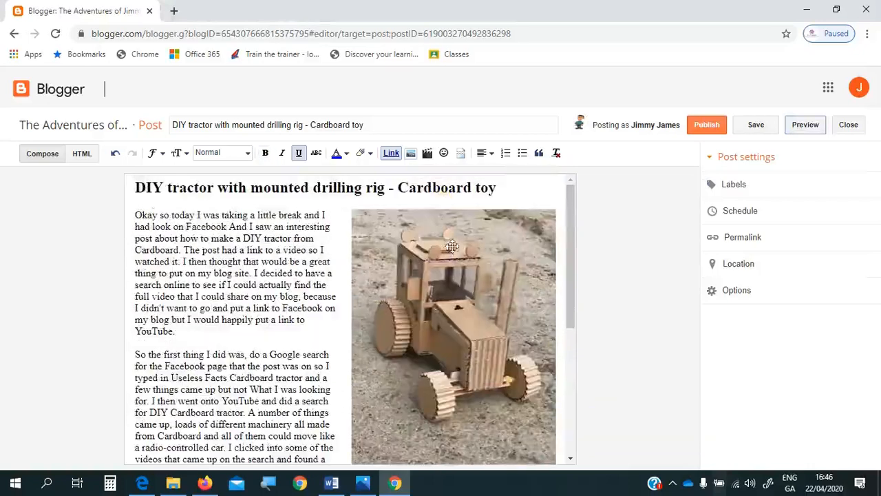
left_click(449, 249)
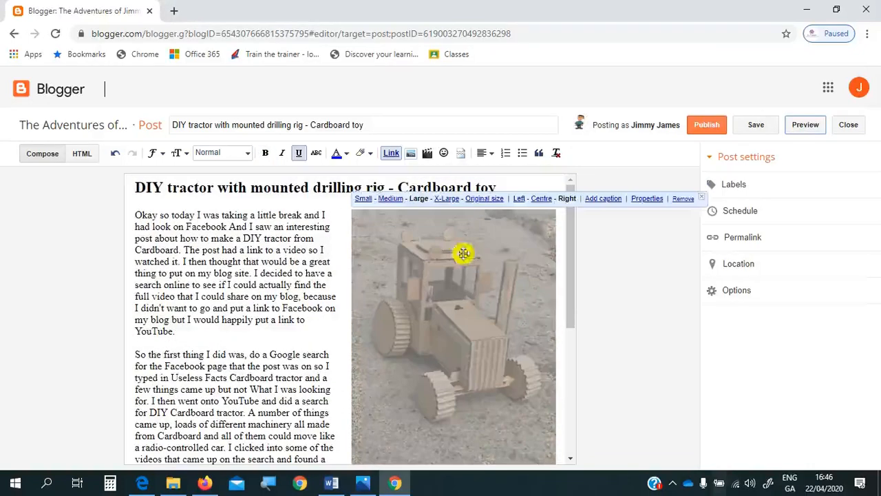
Preview the whole post, review the image placement and text wrapping down to the comments section, and close the preview.
left_click(803, 131)
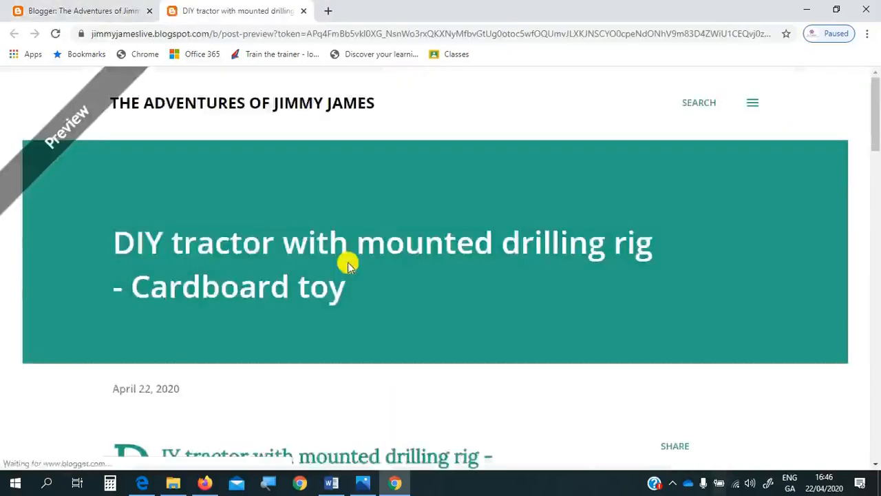
scroll(344, 262, "down", 3)
scroll(347, 264, "down", 5)
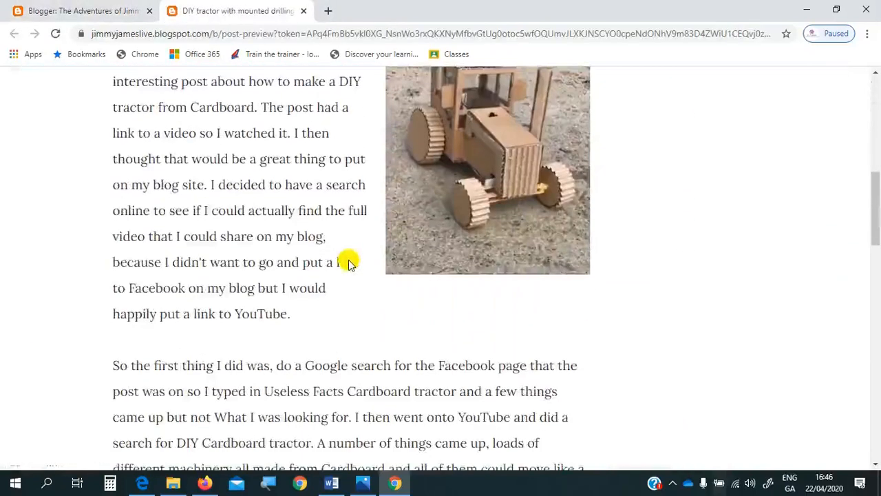
scroll(348, 264, "up", 3)
scroll(347, 262, "down", 4)
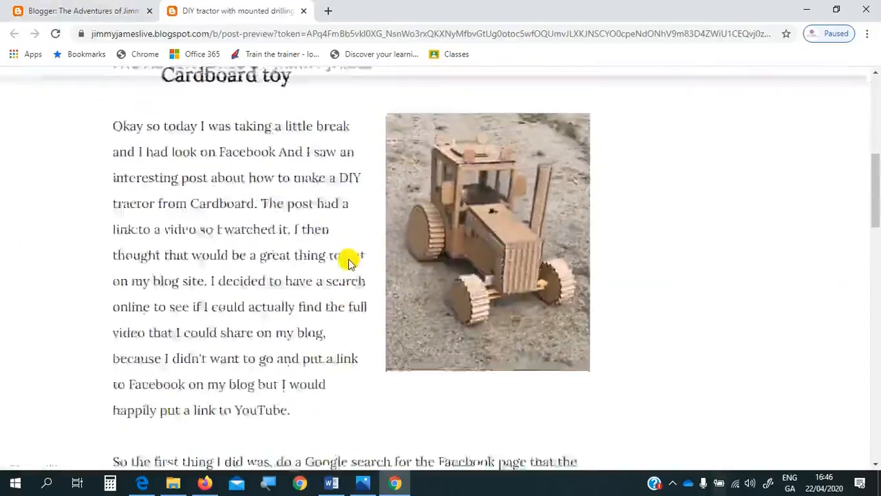
scroll(350, 259, "down", 4)
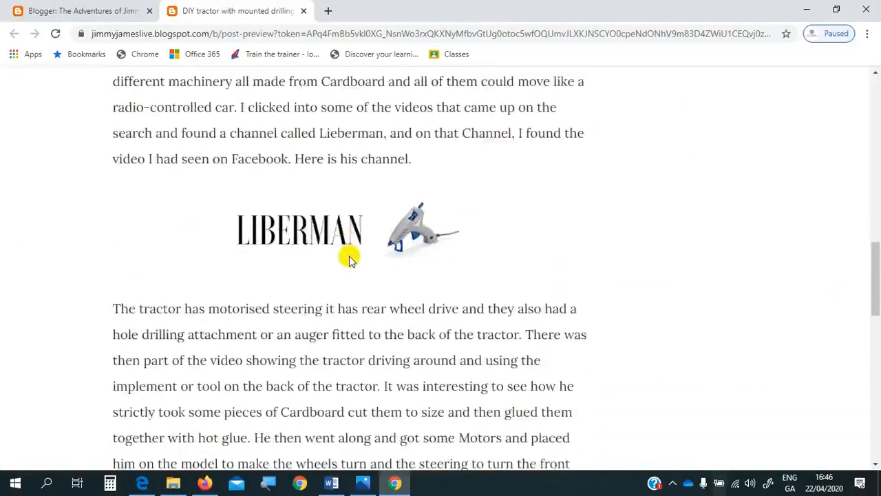
scroll(350, 260, "down", 4)
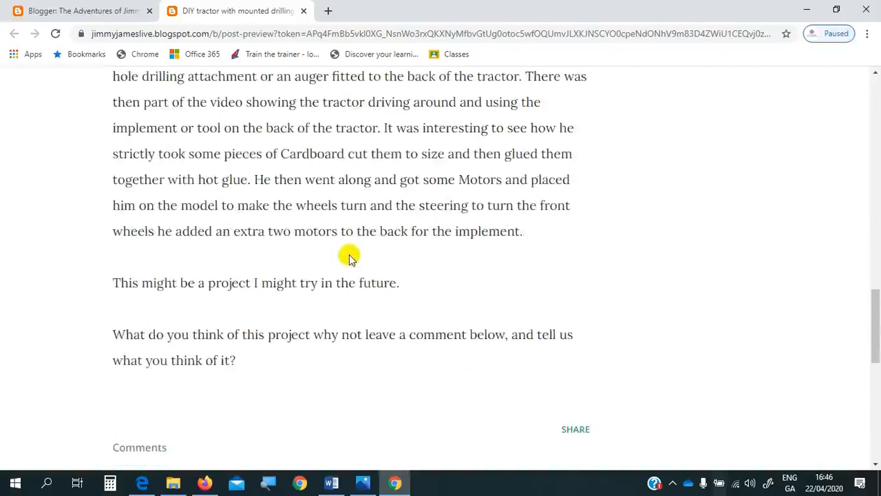
scroll(350, 260, "down", 1)
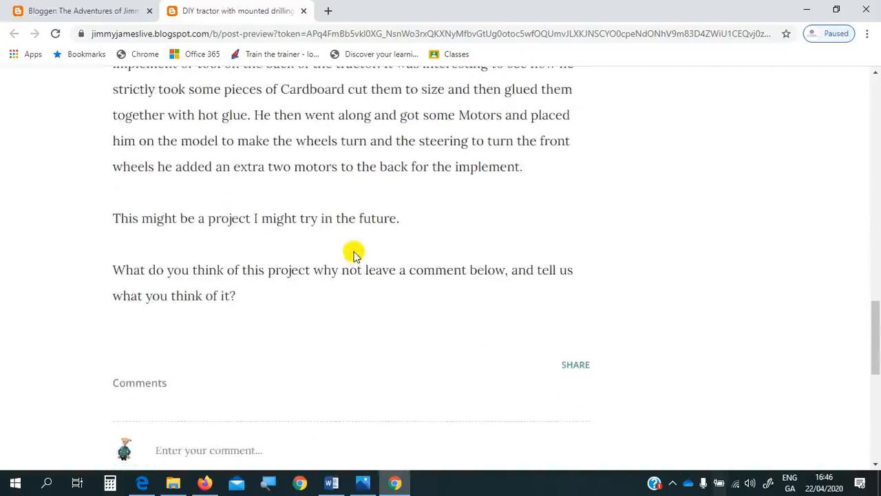
scroll(354, 252, "up", 14)
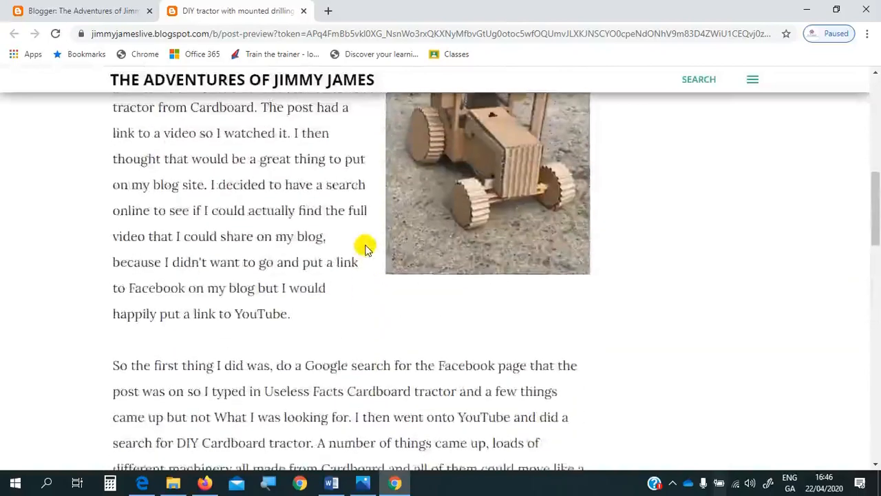
scroll(365, 248, "up", 3)
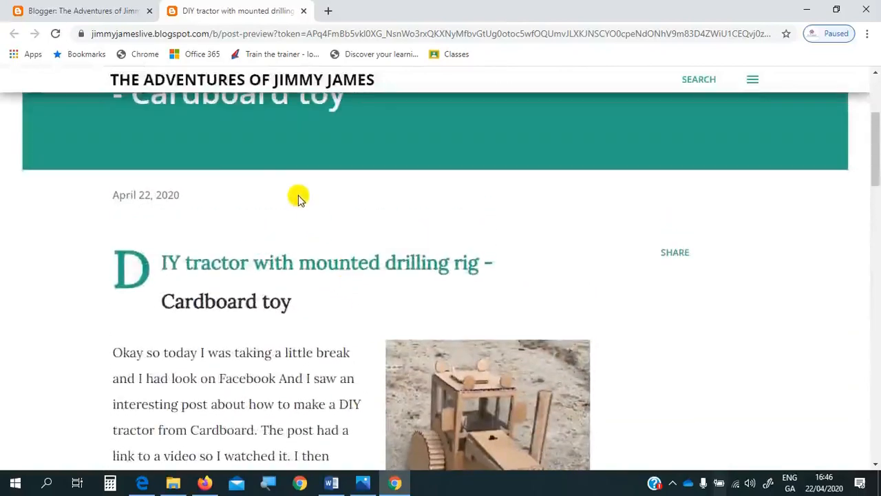
left_click(303, 11)
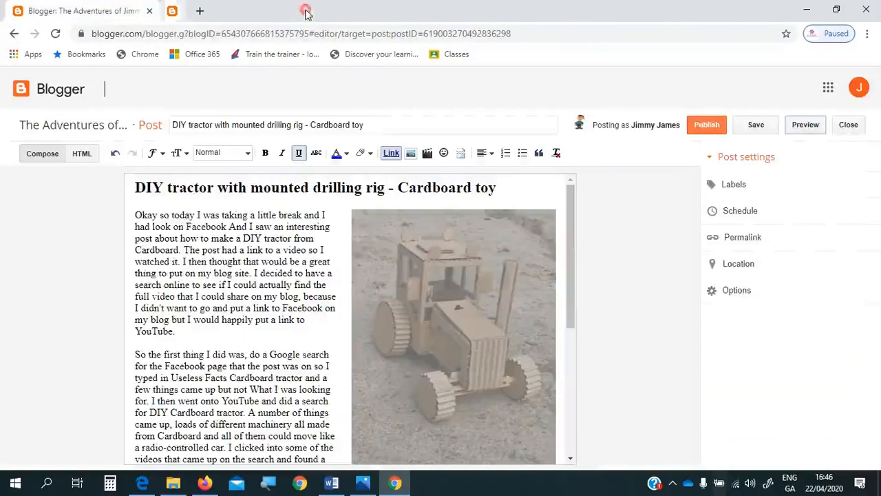
Place the cursor after the closing question and start adding a video using the YouTube search.
left_click_drag(569, 219, 582, 412)
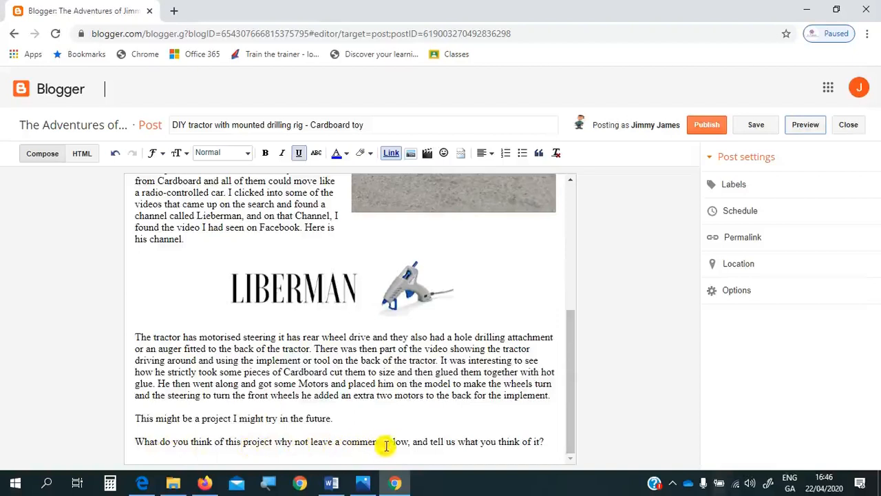
left_click(550, 442)
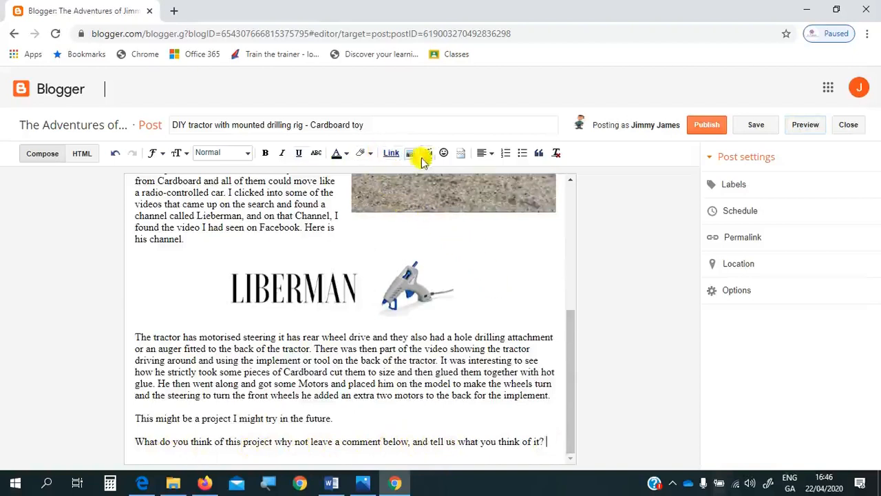
left_click(427, 153)
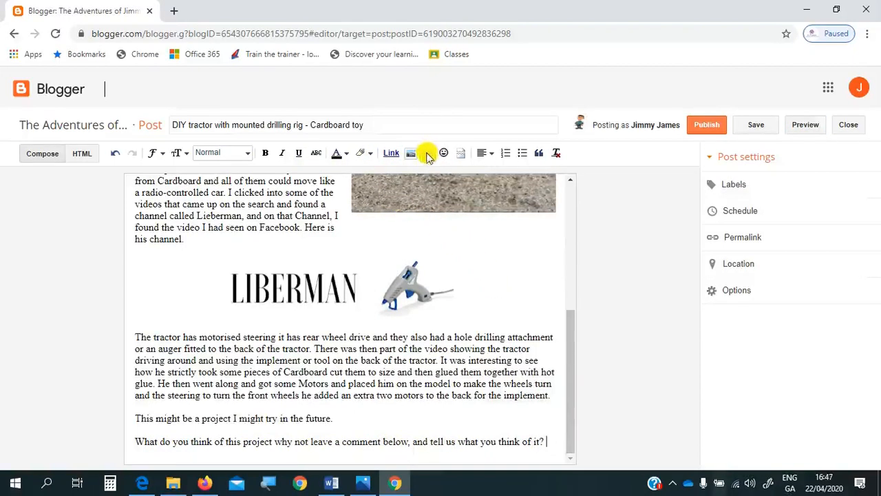
left_click(427, 153)
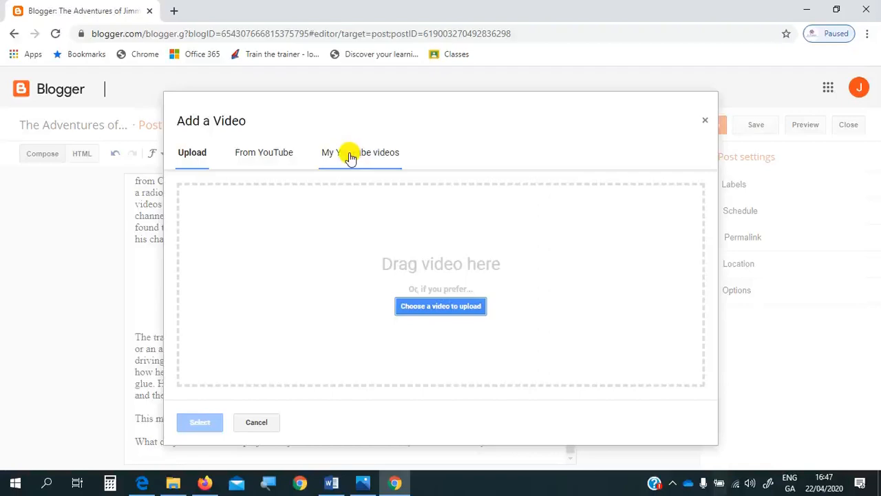
left_click(273, 157)
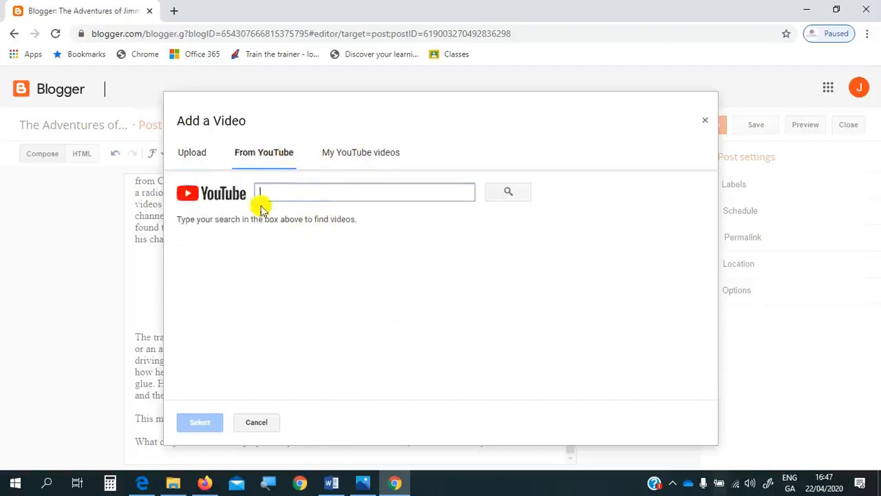
right_click(325, 193)
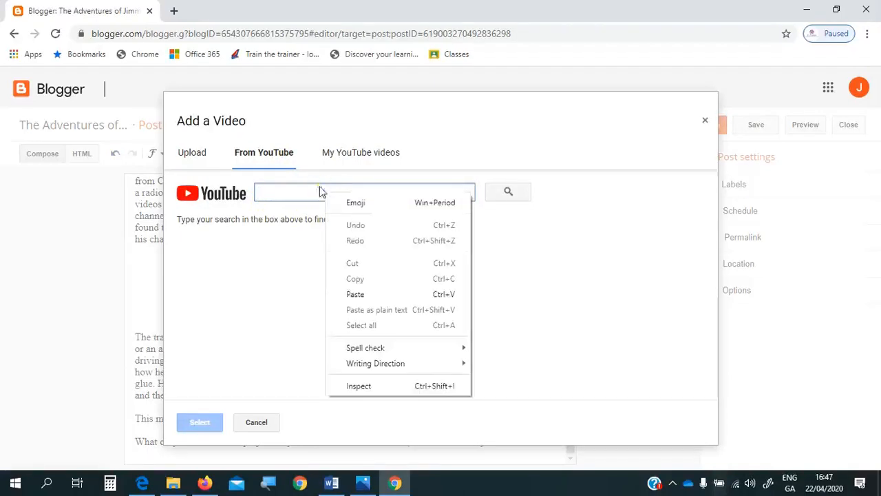
left_click(355, 297)
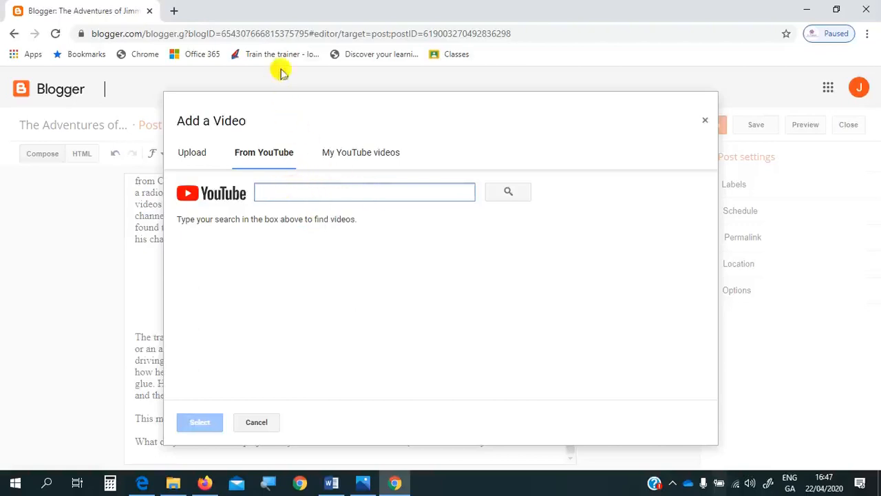
left_click(332, 482)
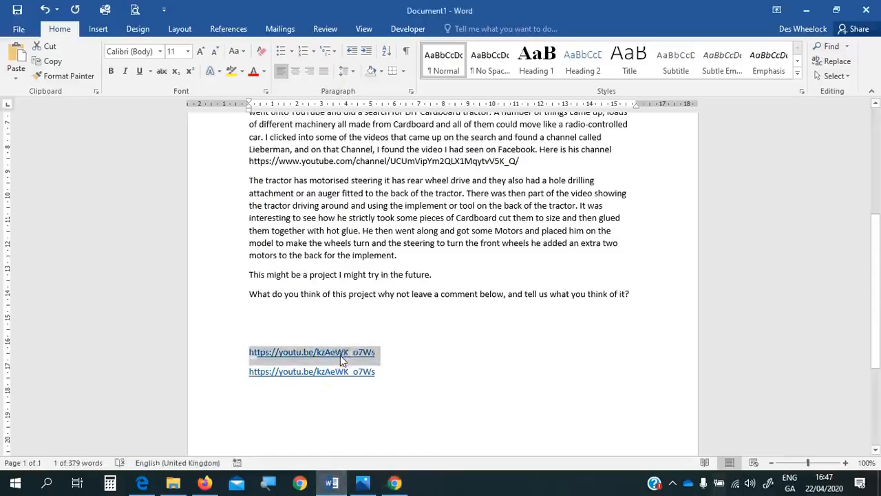
right_click(342, 358)
left_click(372, 157)
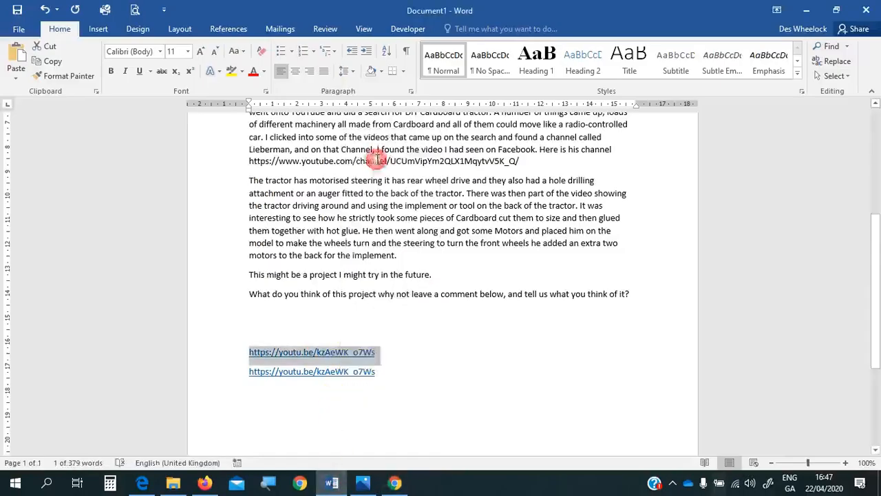
left_click(397, 484)
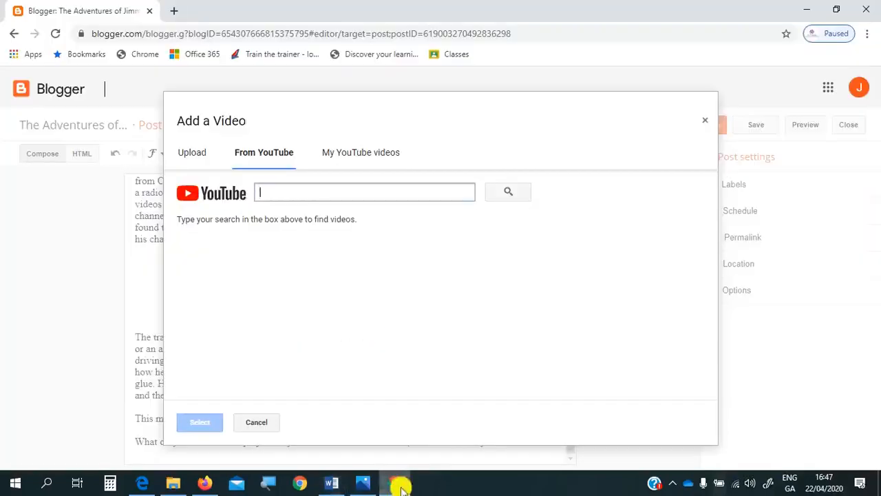
right_click(298, 190)
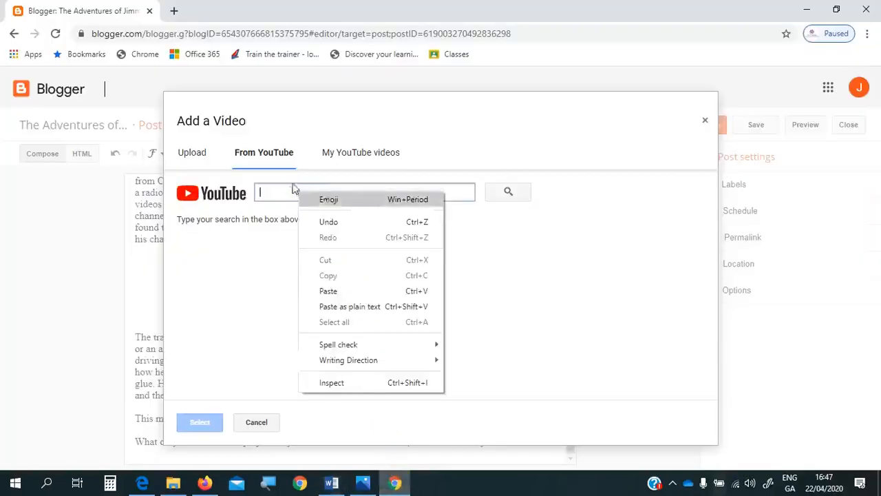
left_click(334, 292)
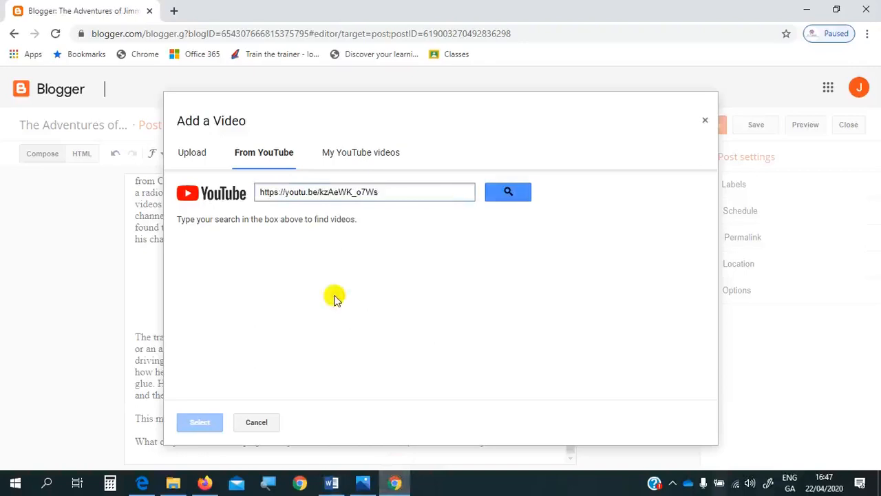
left_click(512, 199)
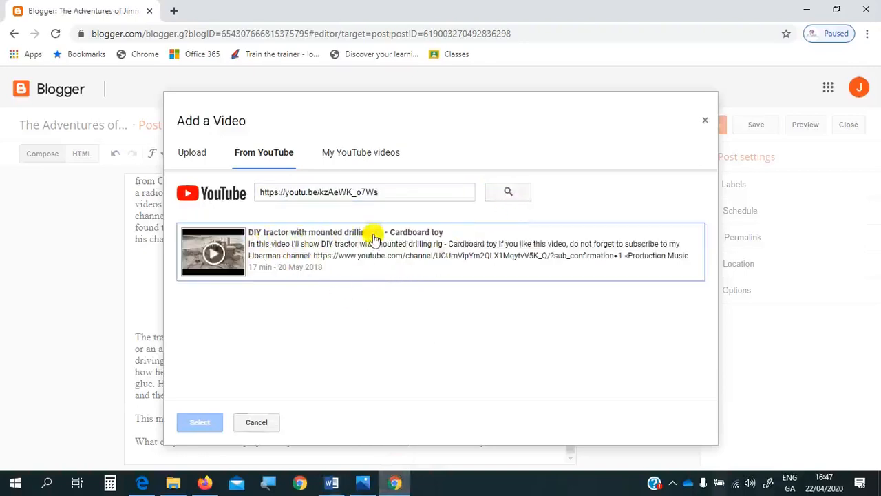
Insert the found video "DIY tractor with mounted drilling rig - Cardboard toy" into the post.
left_click(326, 243)
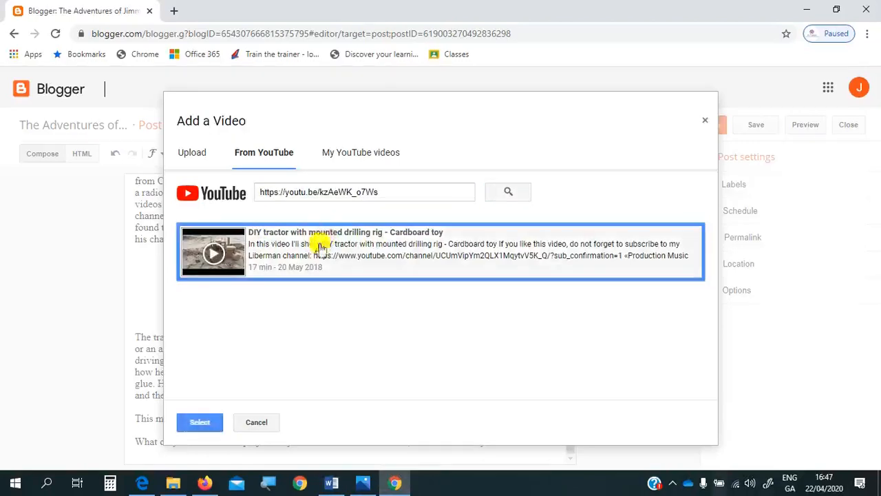
left_click(202, 424)
scroll(366, 256, "down", 3)
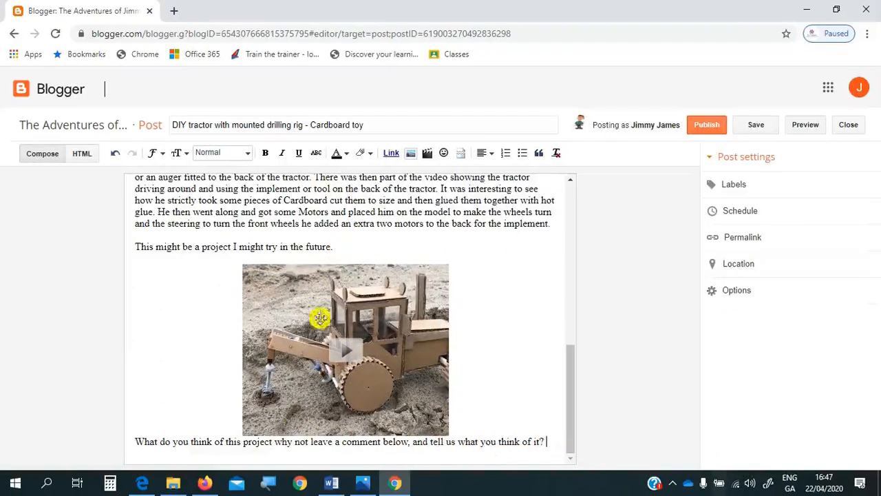
Move the video below the closing question and add a blank line between the question and the video.
left_click_drag(549, 441, 193, 438)
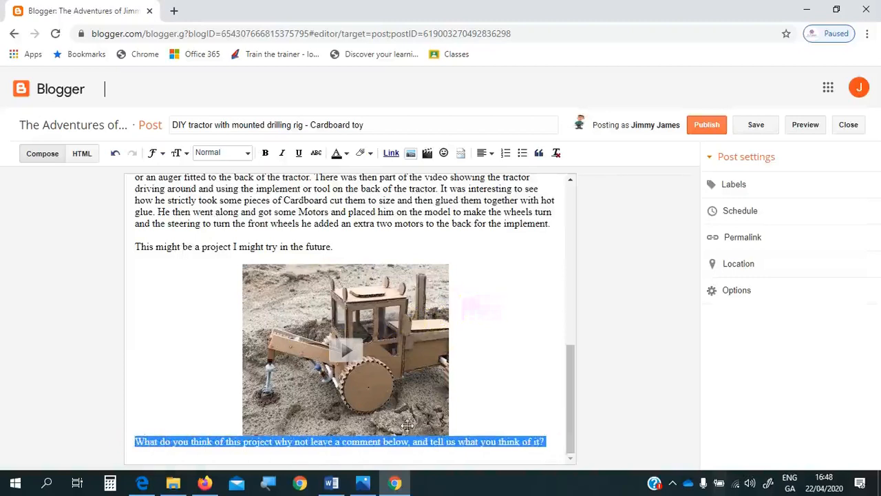
left_click_drag(407, 414, 409, 466)
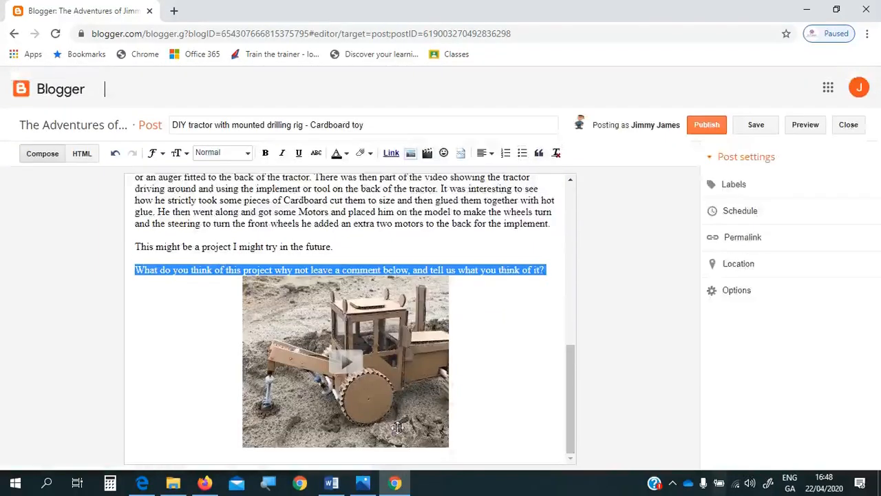
left_click(398, 430)
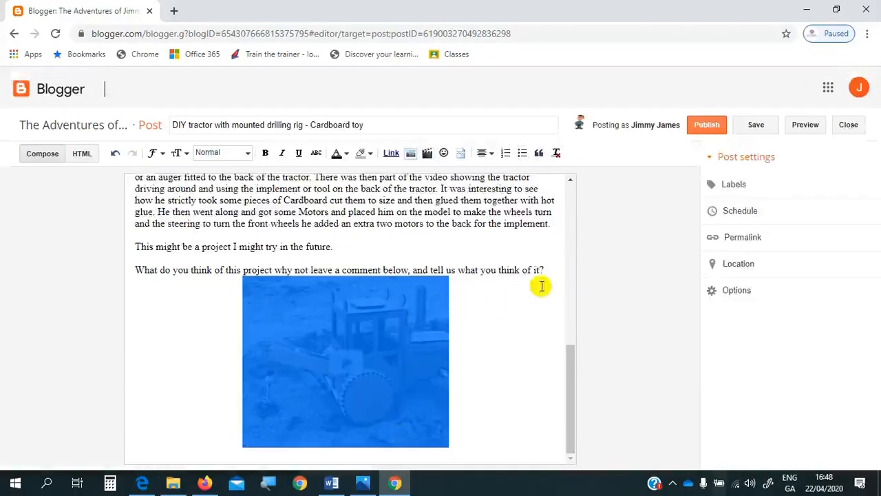
left_click(551, 267)
key("Return")
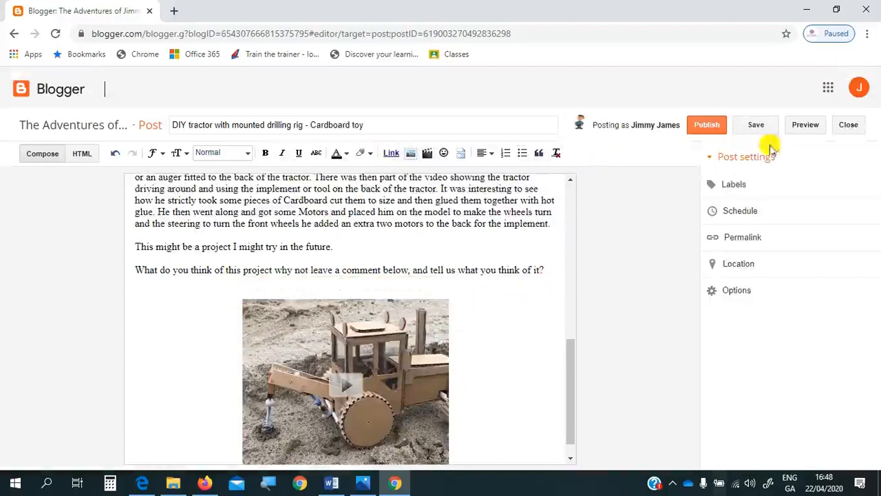
Preview the tractor post and look through its images, text and embedded video down to the comments.
left_click(807, 128)
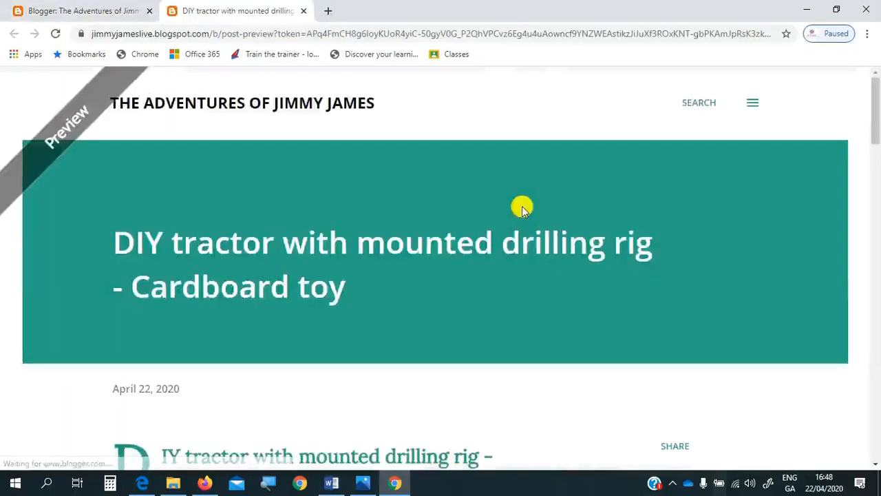
scroll(522, 209, "down", 3)
scroll(522, 208, "down", 3)
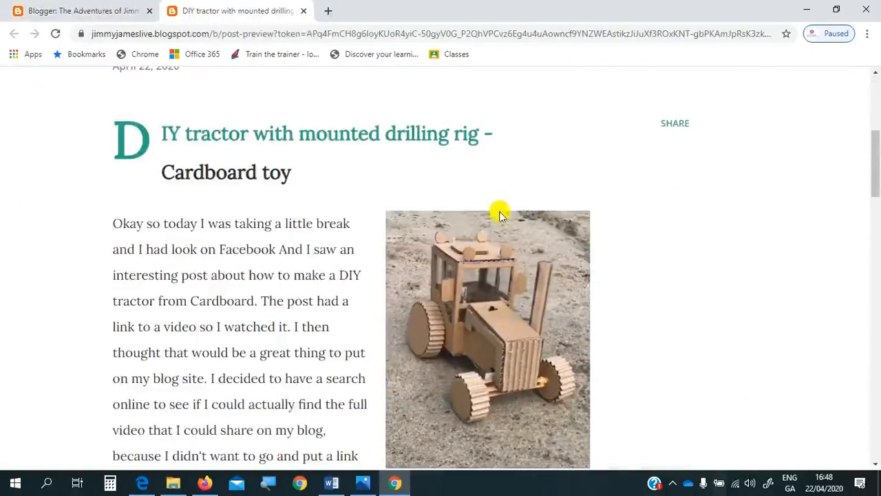
scroll(413, 146, "down", 2)
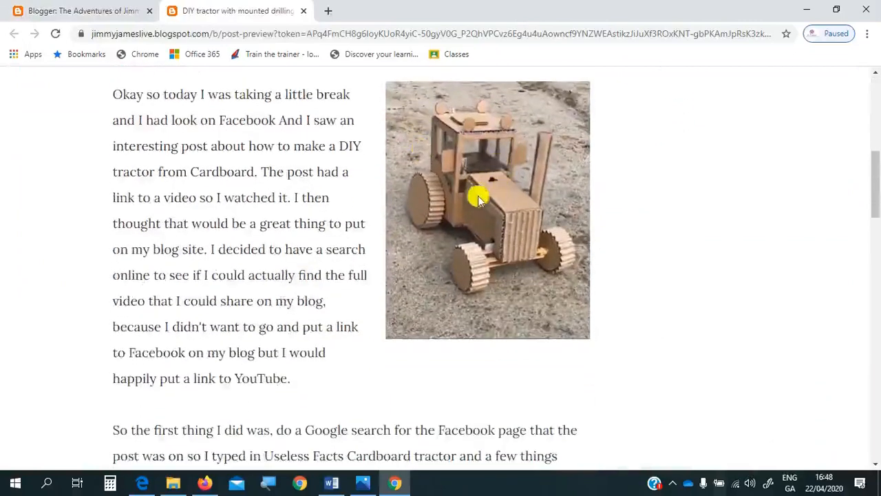
scroll(479, 183, "down", 5)
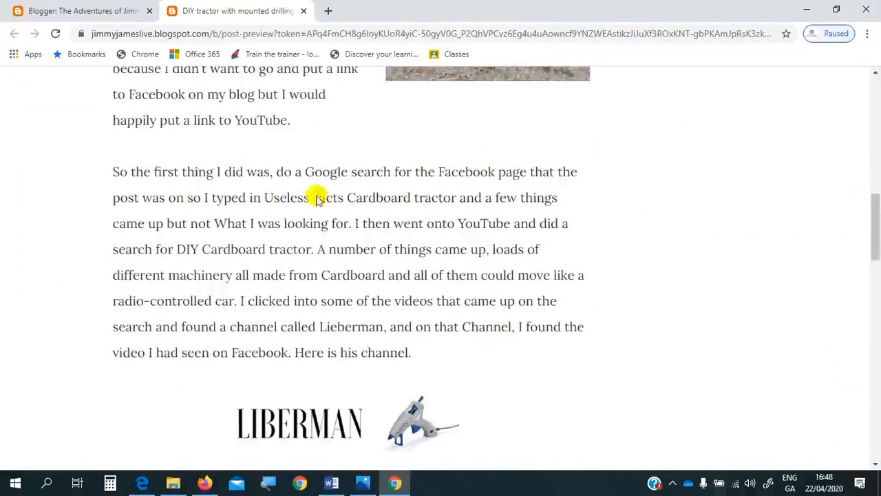
scroll(404, 231, "down", 3)
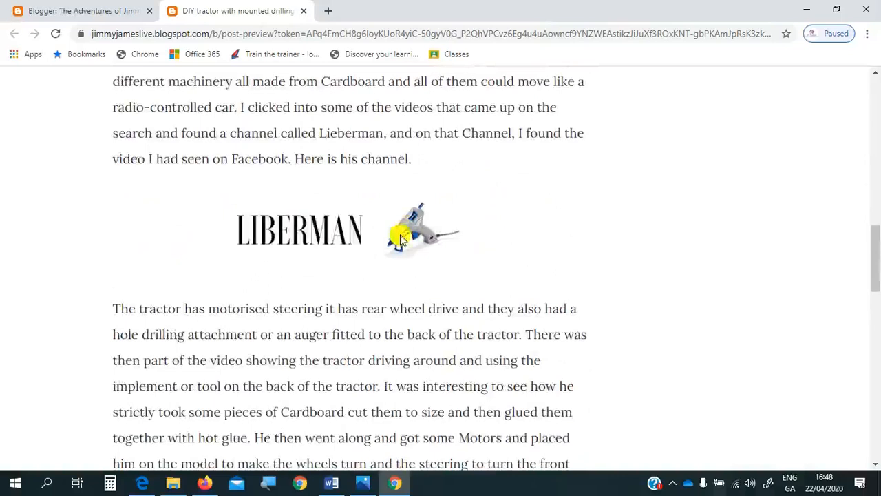
scroll(410, 231, "down", 8)
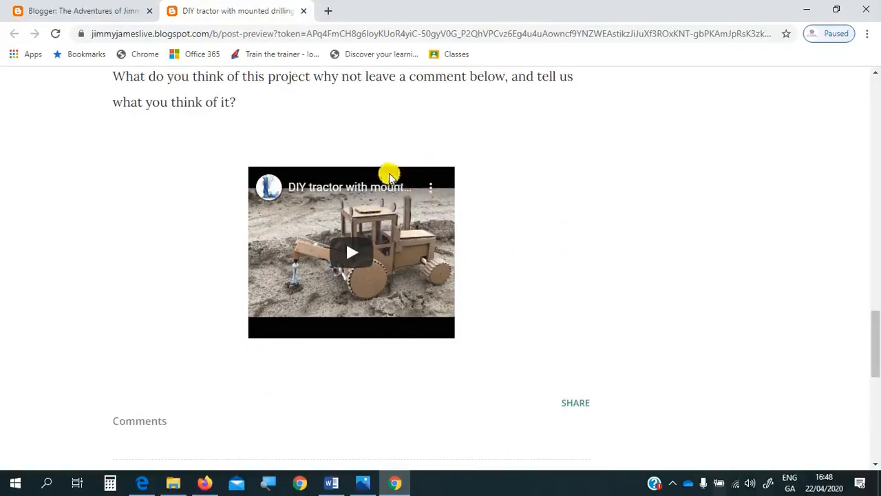
Compare the video's look in the post editor with the preview, and close the preview.
left_click(110, 17)
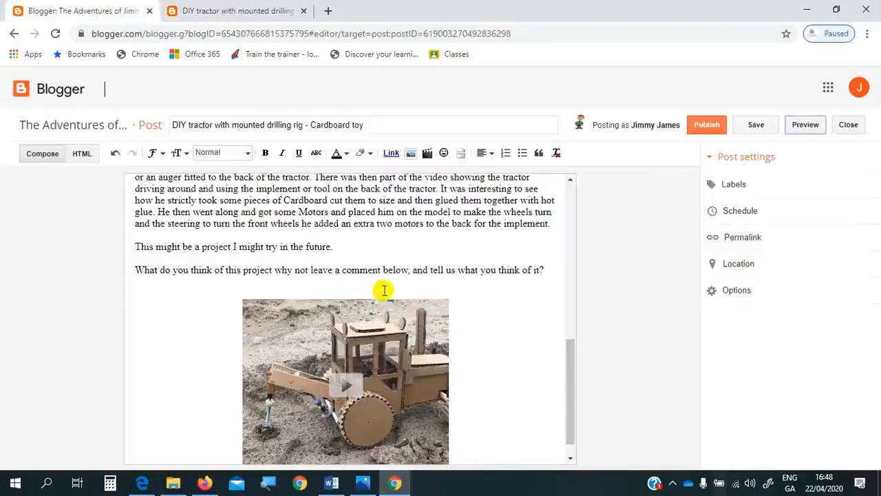
scroll(384, 290, "down", 1)
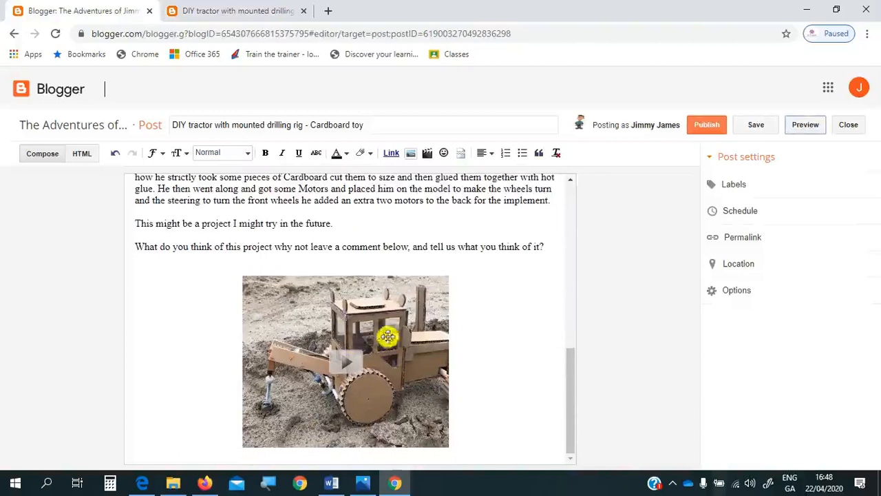
left_click(259, 12)
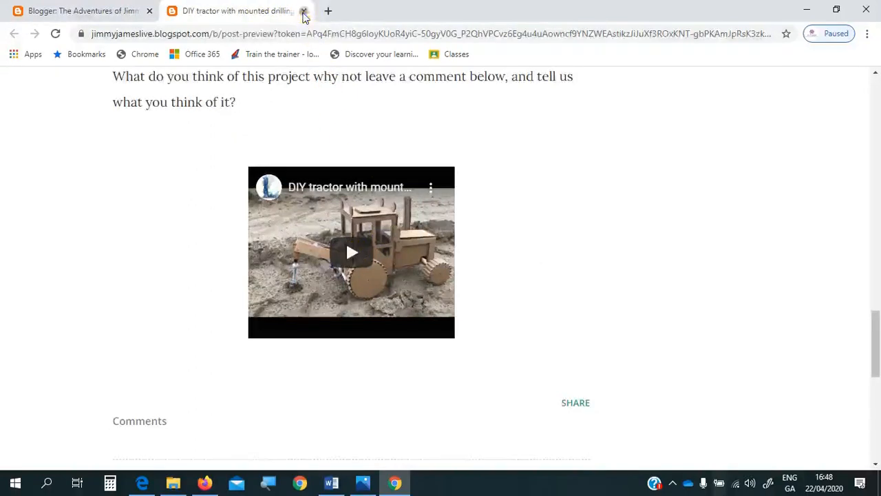
left_click(304, 10)
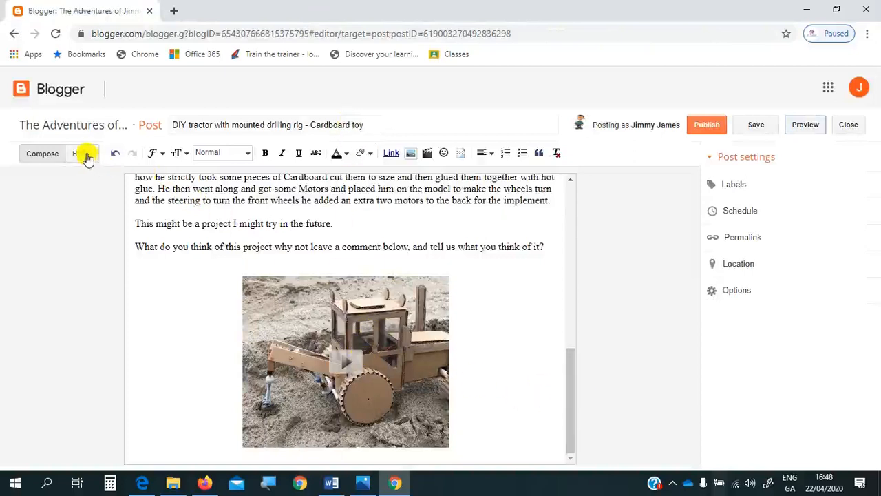
Show the post's HTML source and highlight the YouTube iframe embed code at its end.
left_click(334, 324)
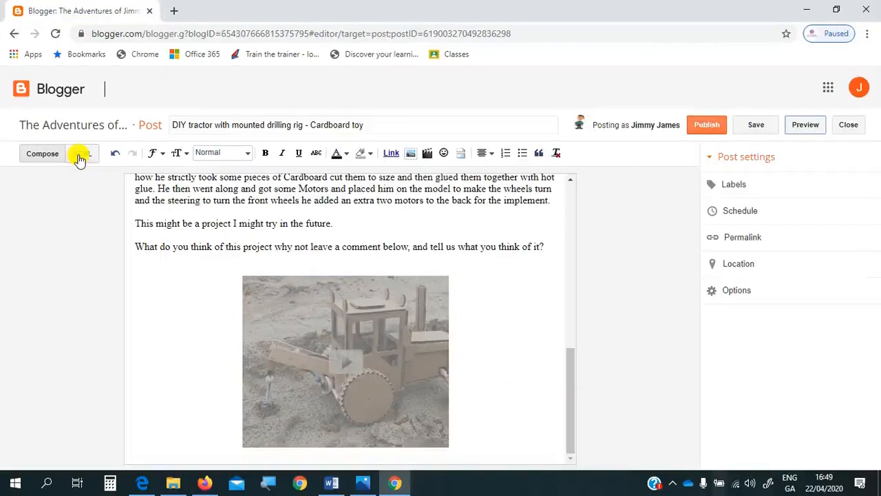
right_click(306, 319)
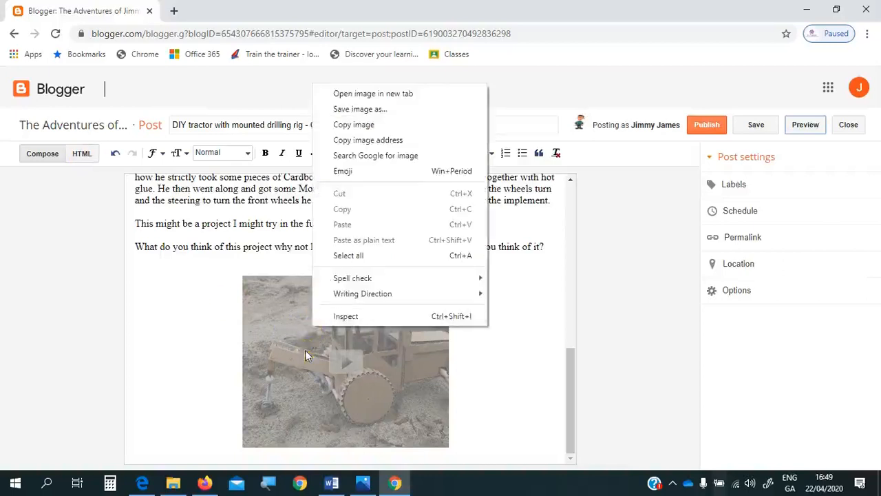
left_click(305, 350)
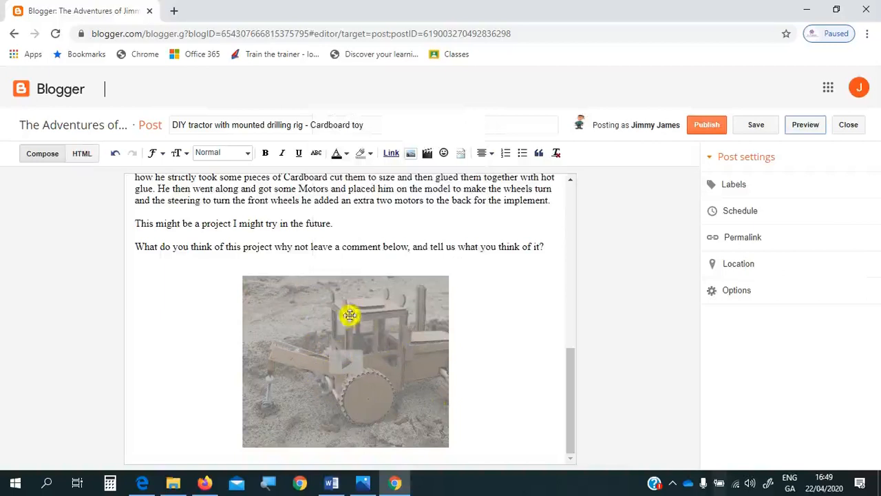
left_click(82, 154)
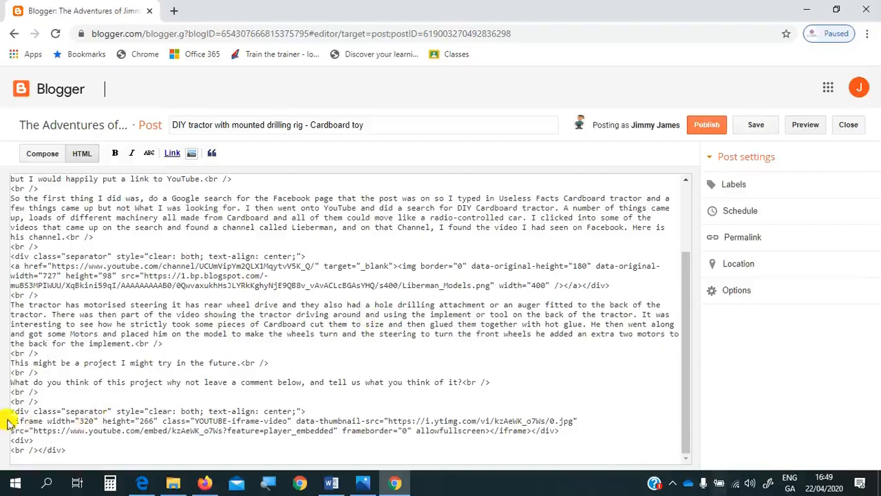
left_click_drag(11, 421, 48, 439)
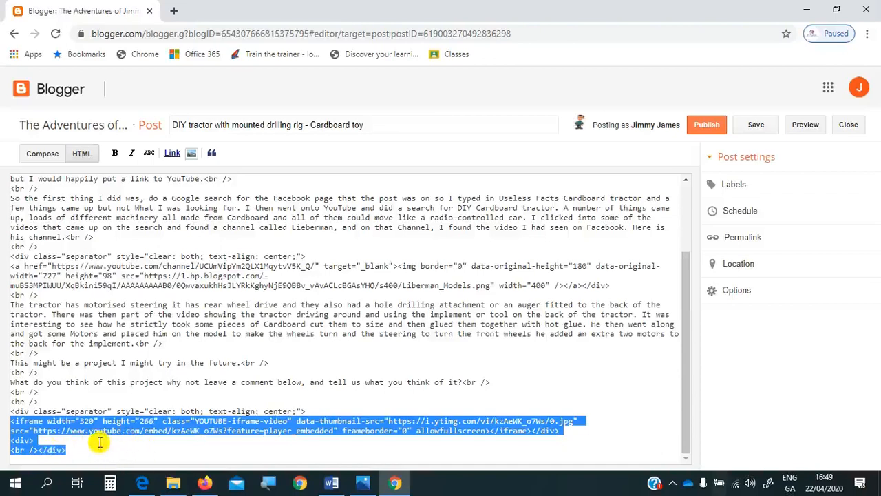
left_click(171, 11)
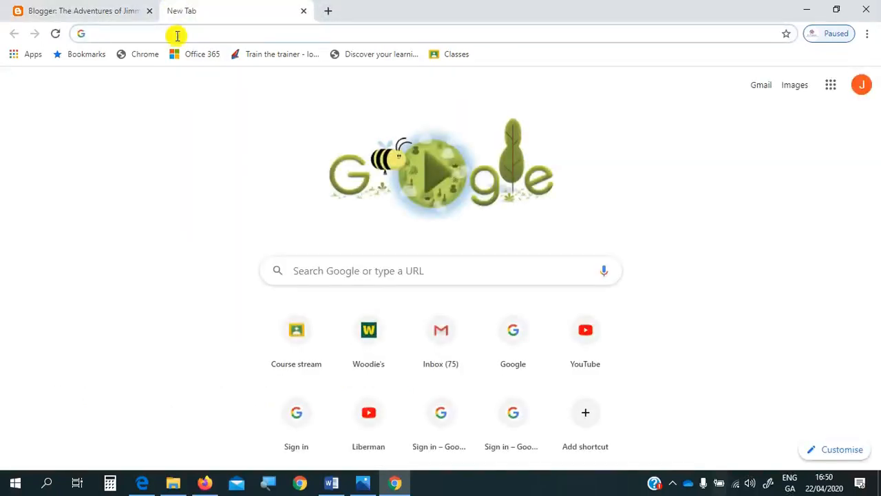
type("https://youtu.be/kzAeWK_o7Ws")
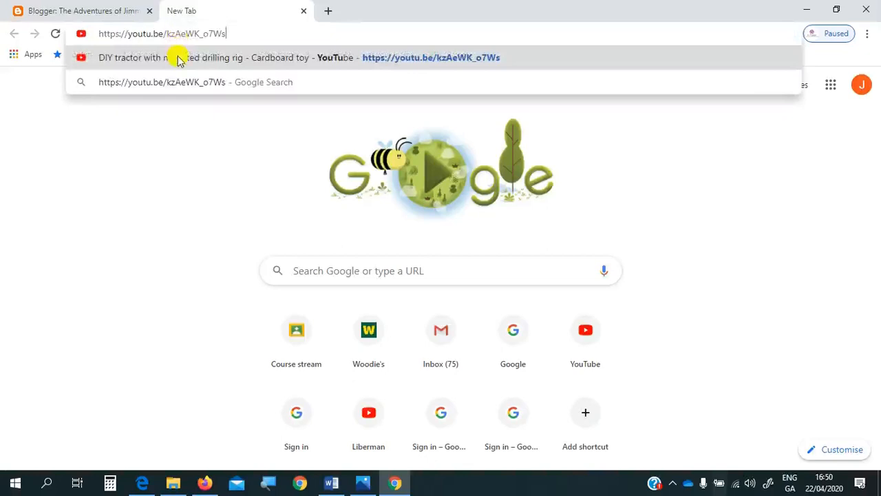
left_click(179, 58)
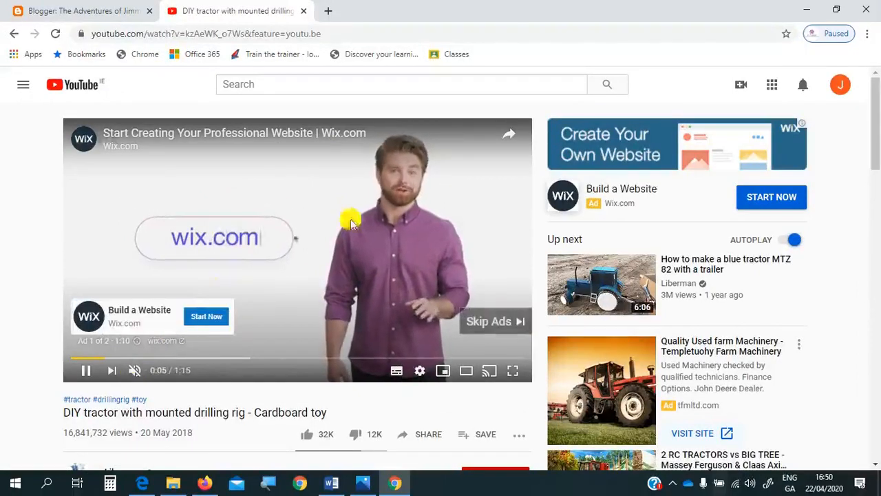
left_click(488, 321)
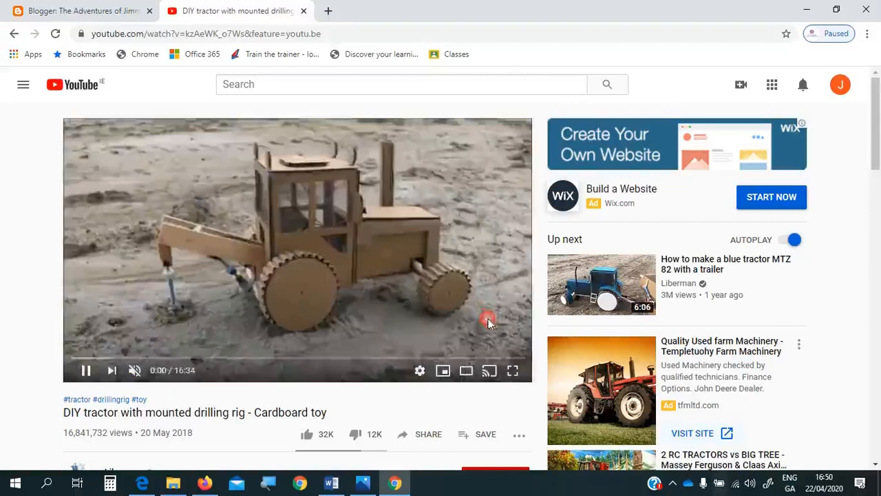
left_click(303, 249)
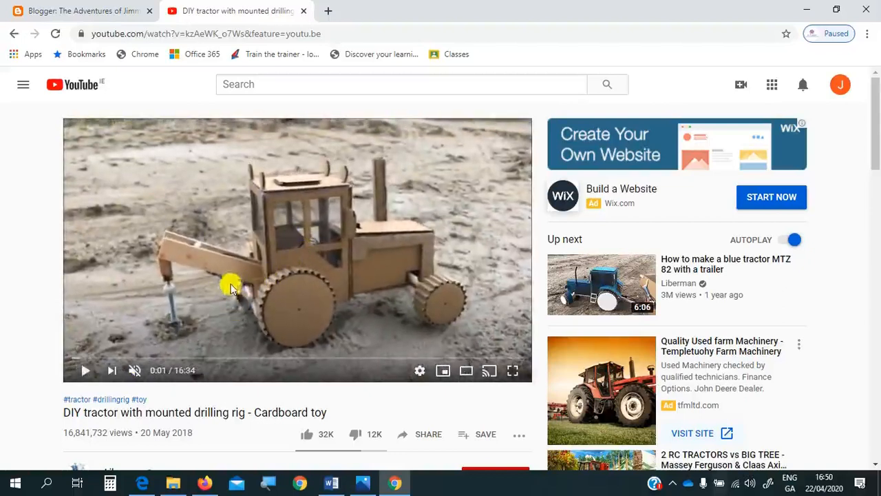
Open the YouTube video's share options and compare its link with the one in the Word document.
scroll(236, 256, "down", 3)
scroll(238, 258, "down", 1)
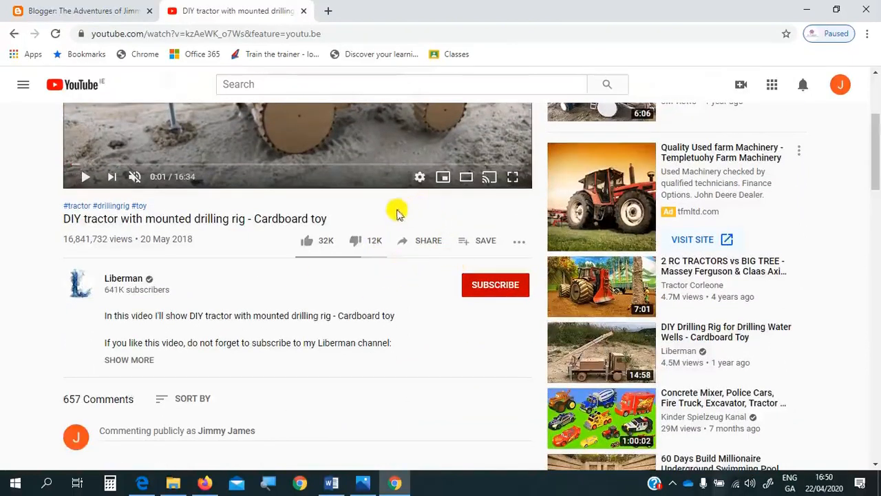
left_click(425, 247)
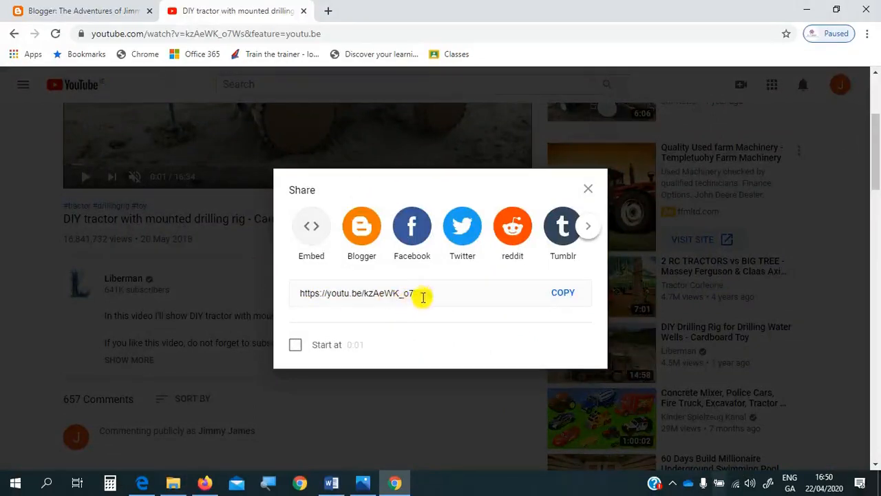
left_click(331, 482)
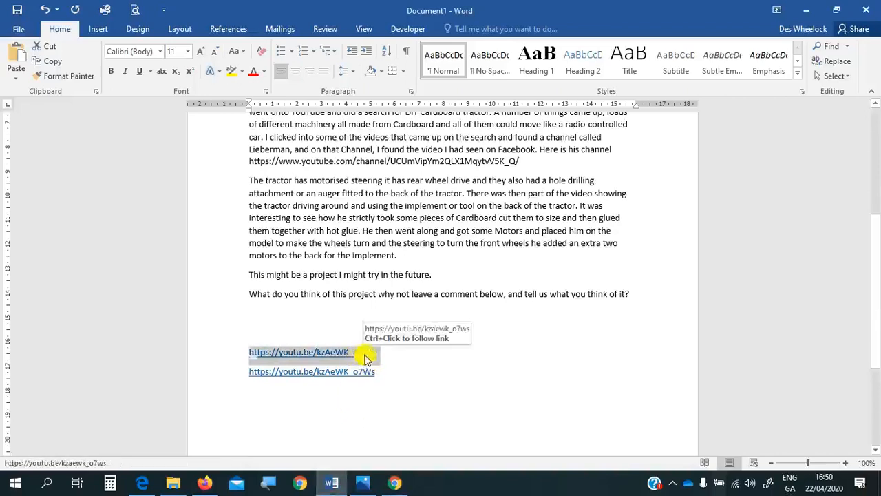
left_click(395, 482)
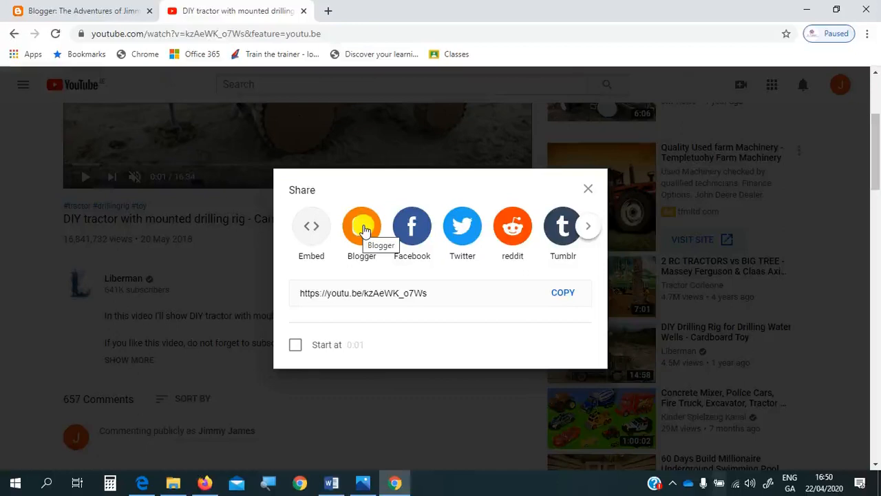
Share the YouTube video to Blogger, save it as a draft post and close the sharing page.
left_click(364, 228)
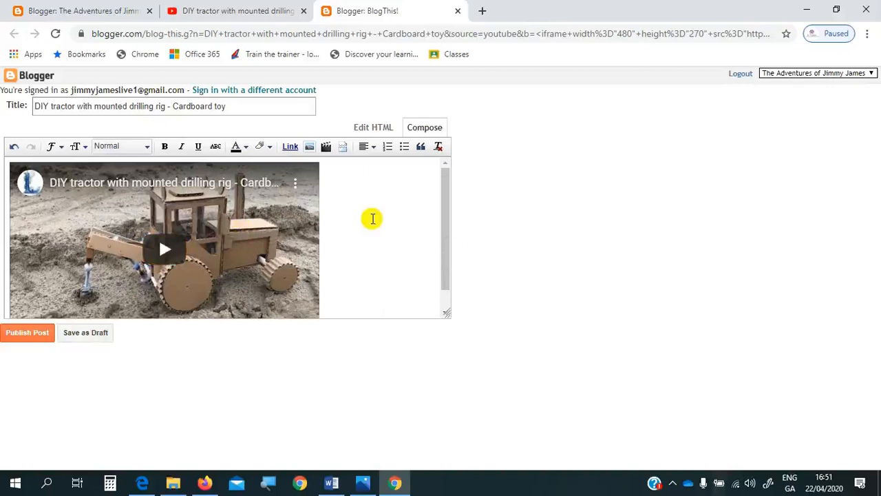
left_click(84, 333)
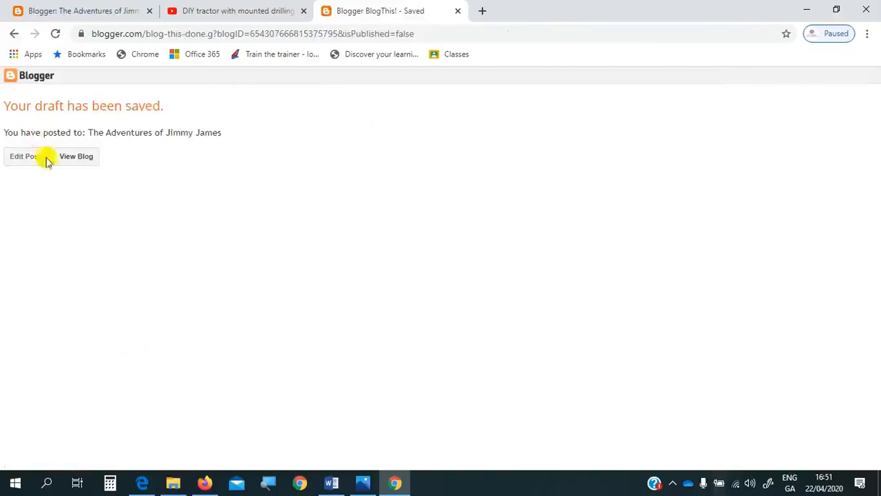
left_click(458, 11)
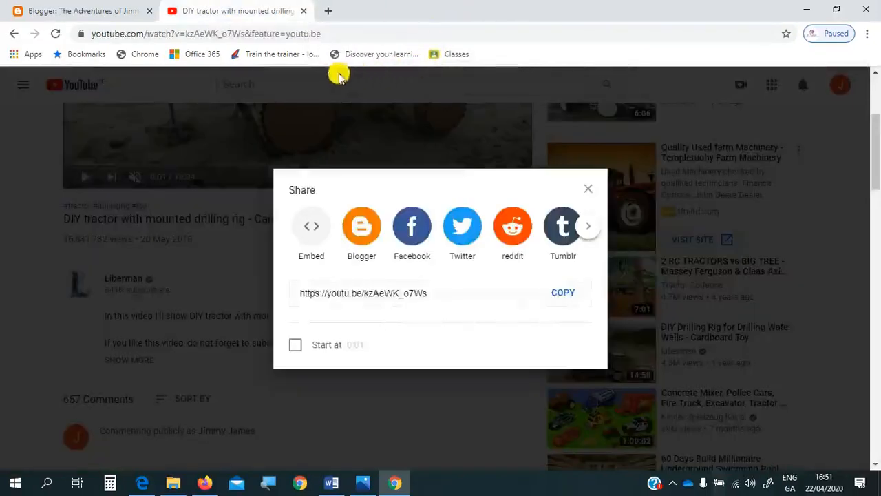
Return the full tractor post to Compose view, close it, and open the draft shared from YouTube for editing.
left_click(107, 16)
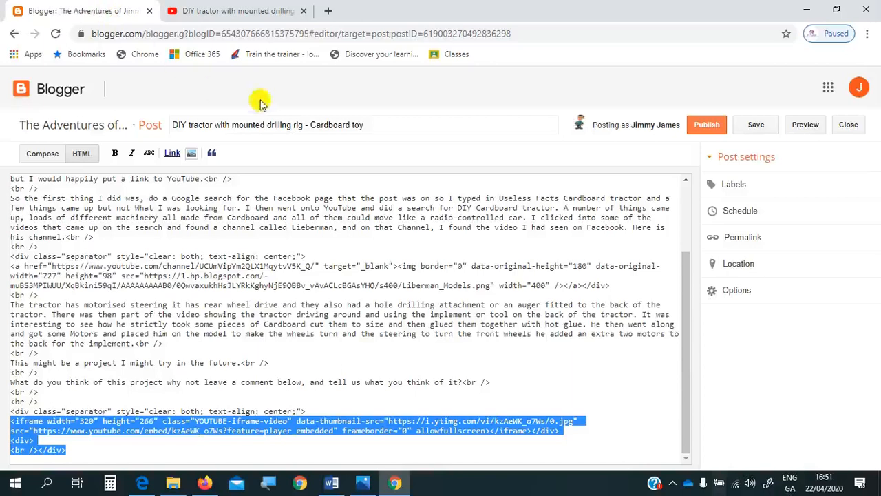
left_click(42, 154)
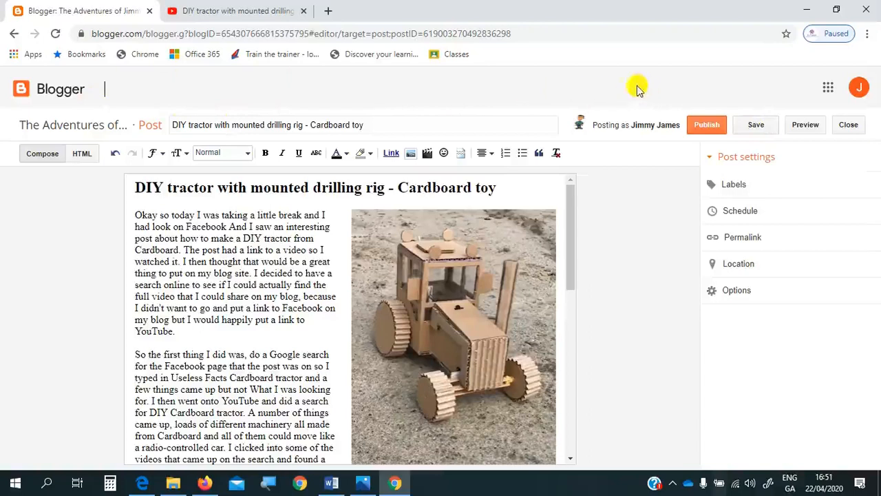
left_click(850, 126)
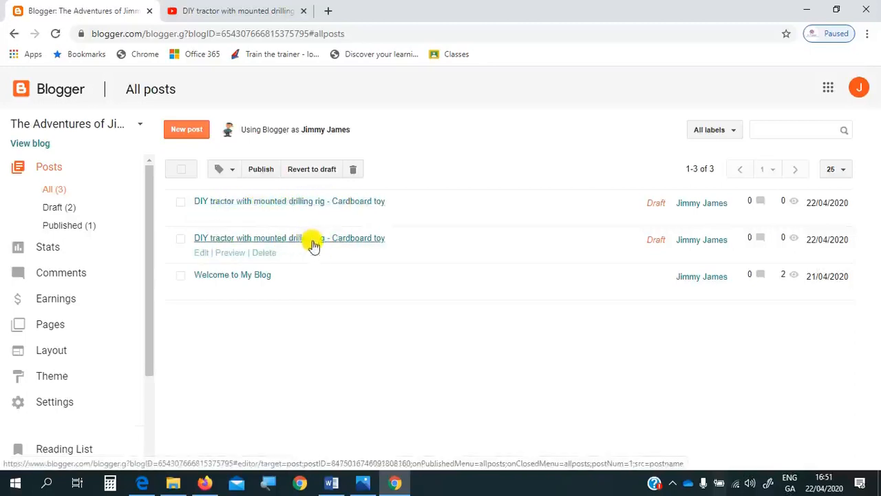
left_click(204, 260)
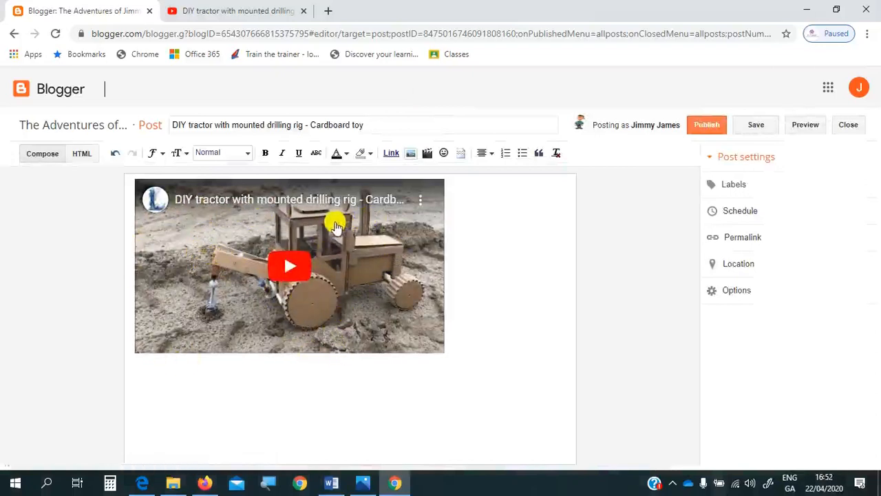
Revisit the video's YouTube share options, and preview the video-only draft down to its embedded video.
left_click(265, 13)
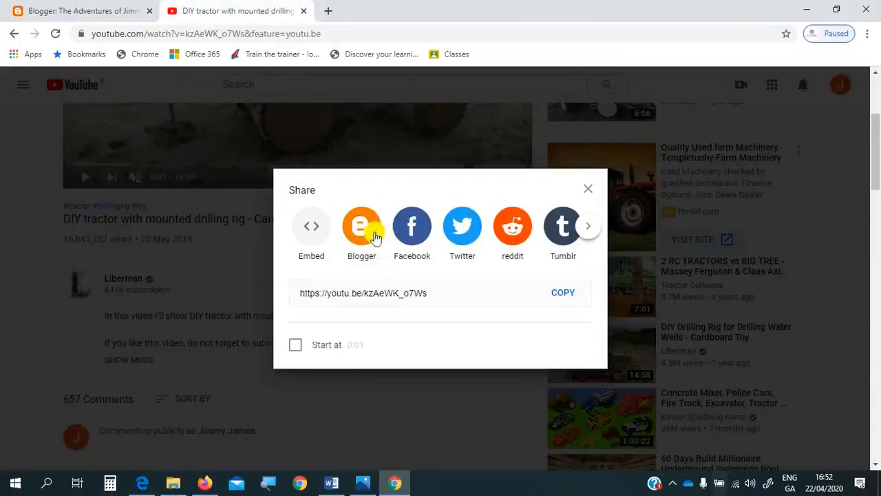
left_click(113, 14)
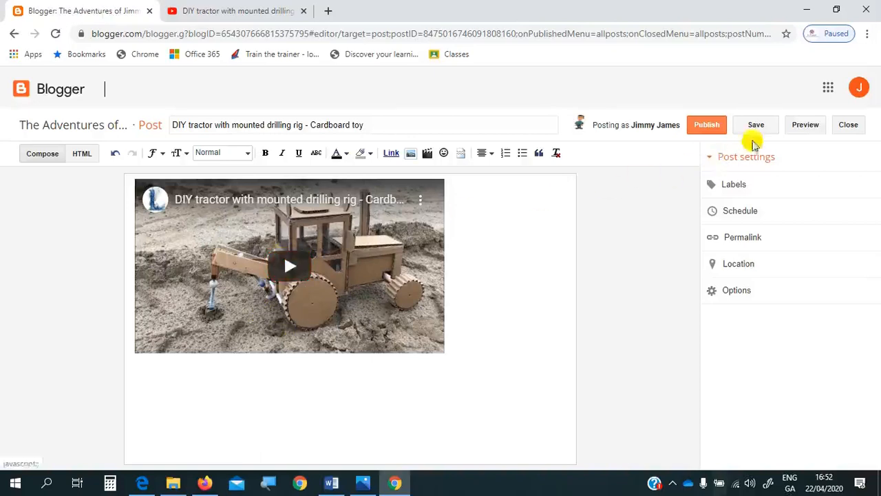
left_click(806, 126)
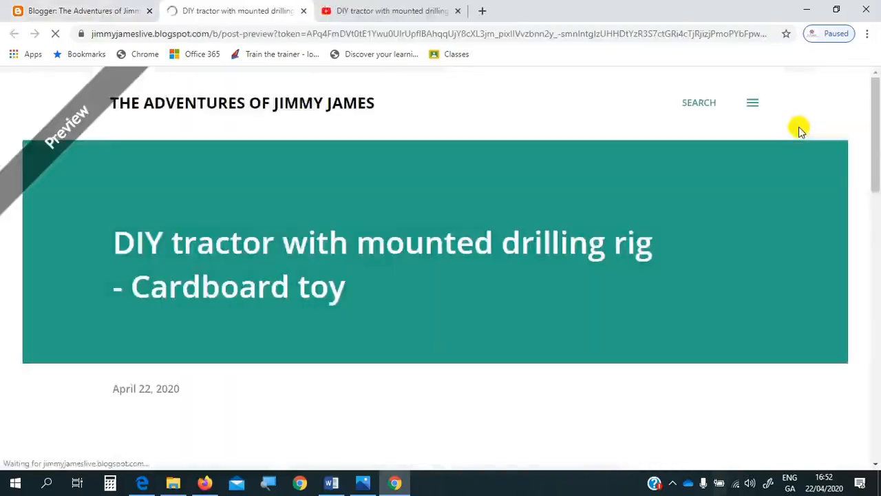
scroll(636, 236, "down", 4)
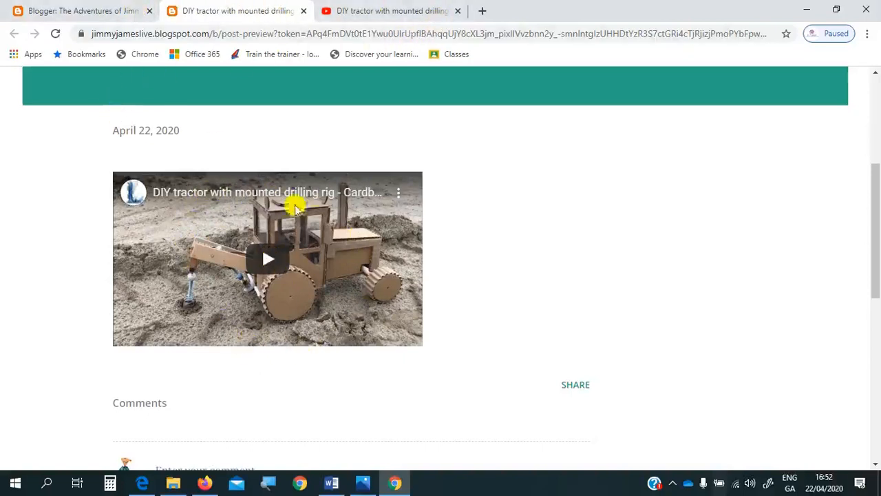
Copy the YouTube iframe embed code from the HTML view of the video-only draft.
left_click(117, 13)
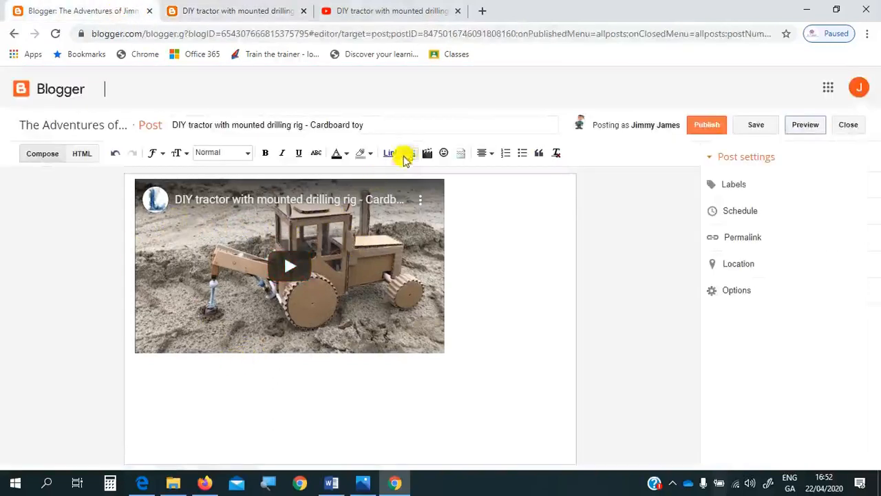
left_click(83, 153)
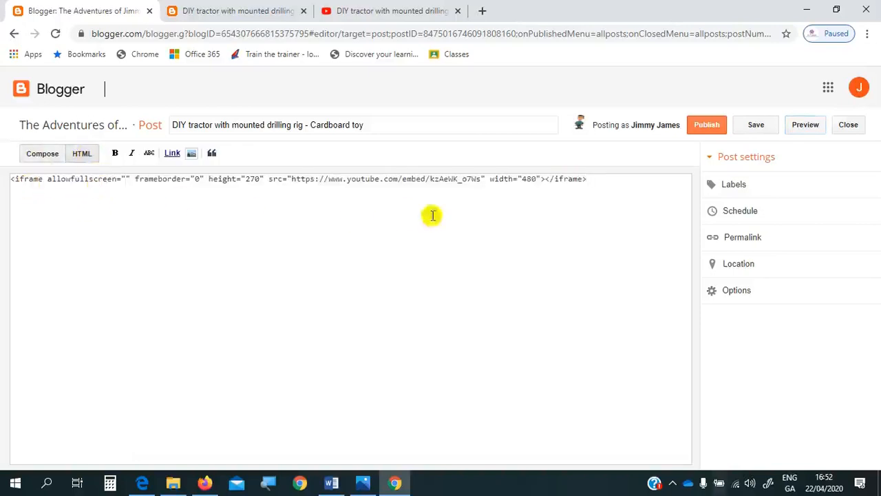
left_click_drag(502, 179, 195, 180)
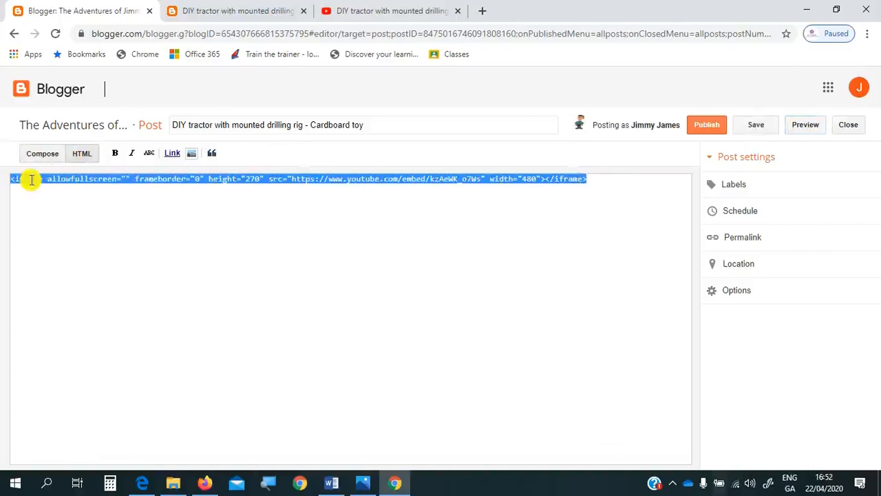
right_click(32, 181)
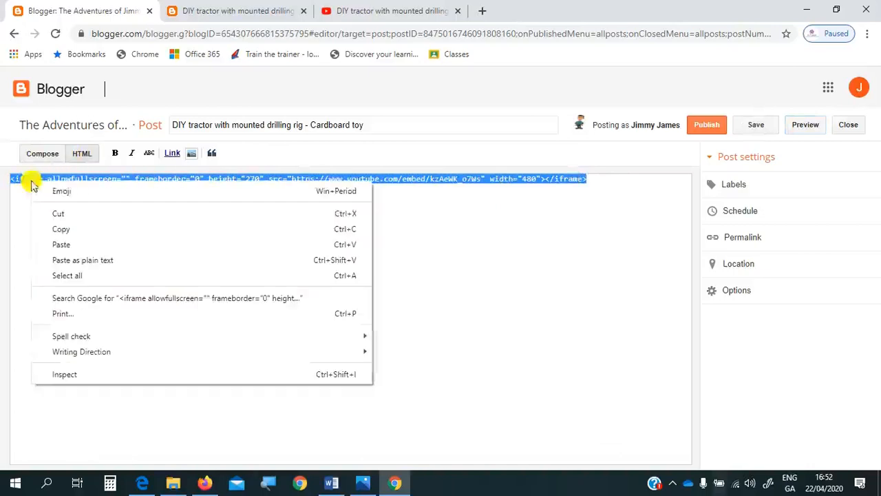
left_click(59, 229)
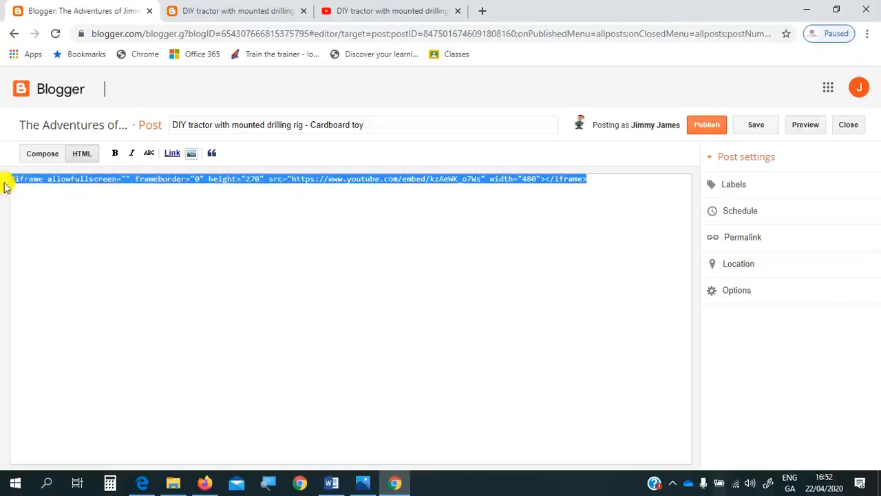
Return the video-only draft to Compose view and close it back to the post list, discarding unsaved changes.
left_click(40, 155)
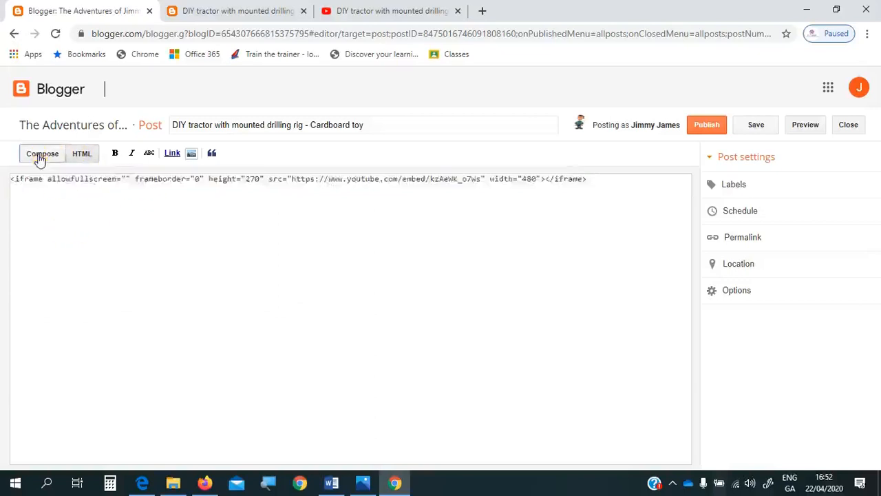
left_click(849, 127)
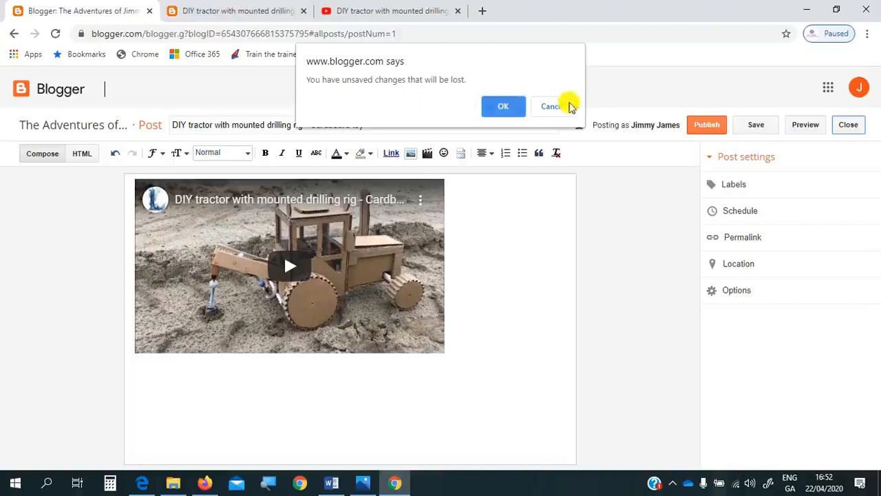
left_click(503, 107)
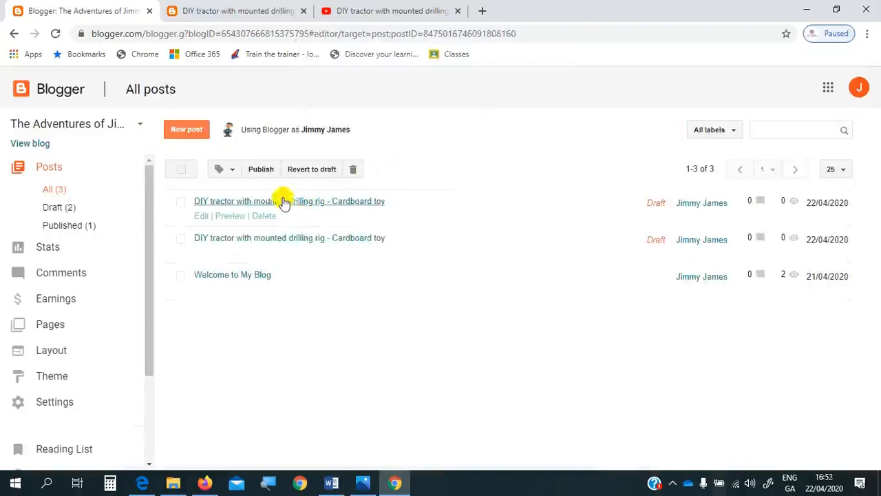
left_click(204, 217)
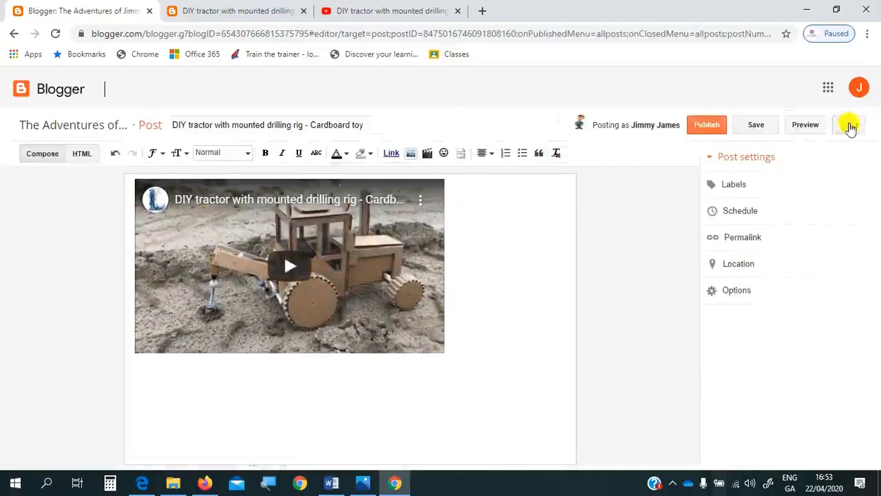
left_click(849, 124)
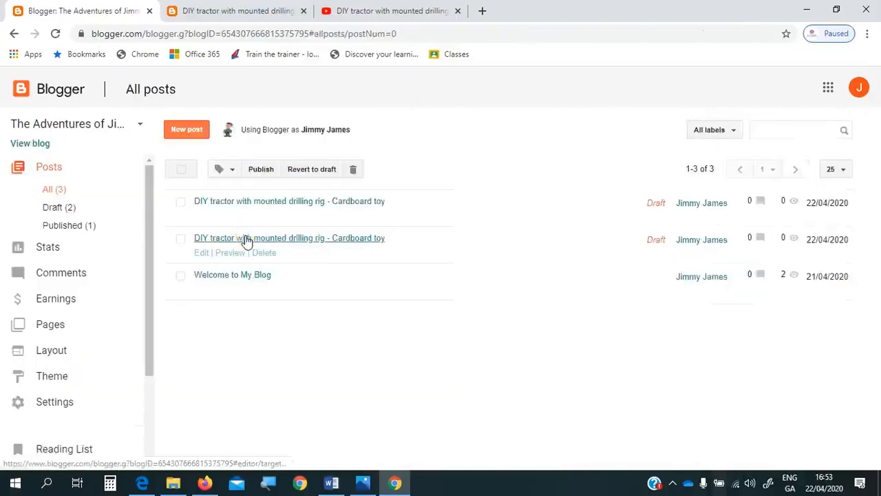
Open the full tractor post, replace its closing YouTube iframe code with the copied embed code in HTML view, and return to Compose view.
left_click(199, 253)
scroll(364, 232, "down", 6)
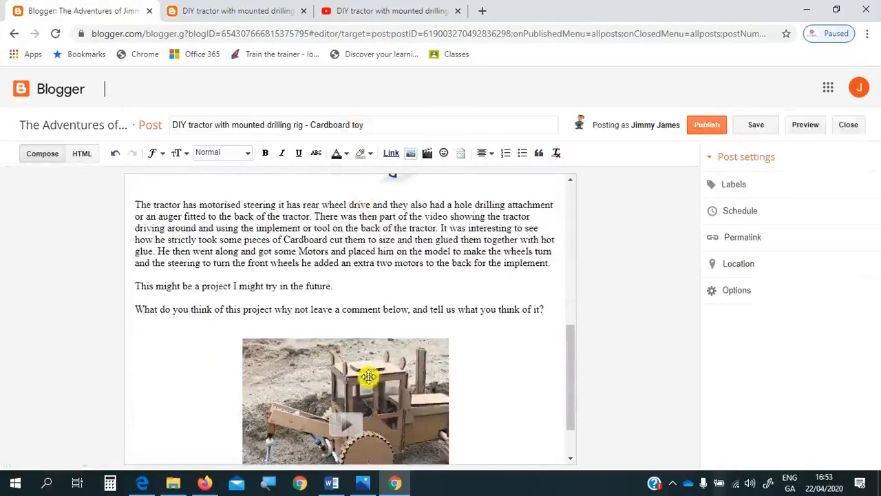
scroll(387, 359, "down", 2)
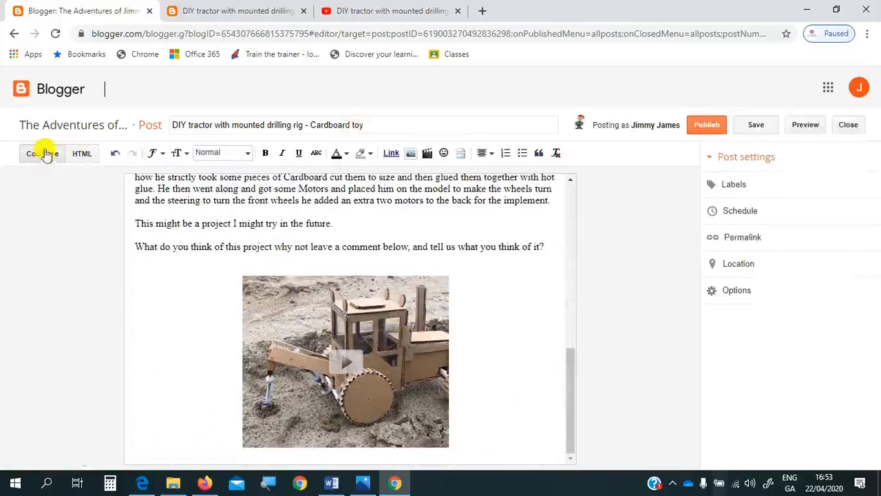
left_click(81, 153)
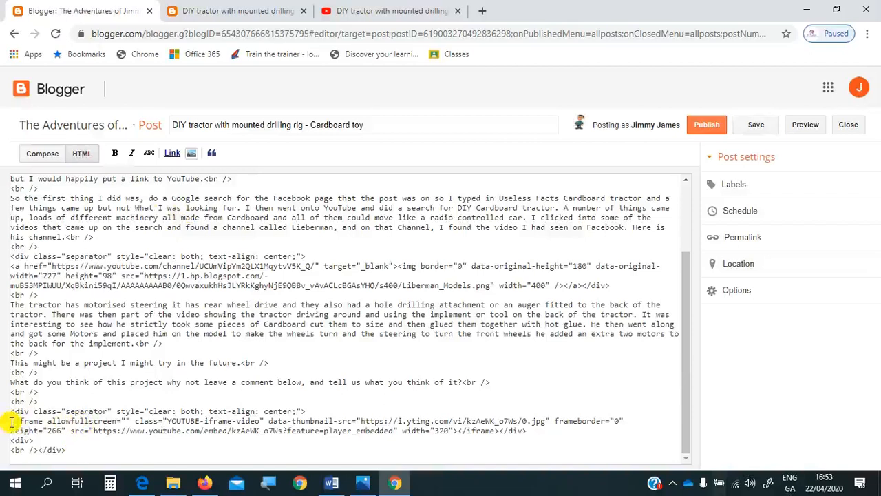
left_click_drag(11, 422, 52, 450)
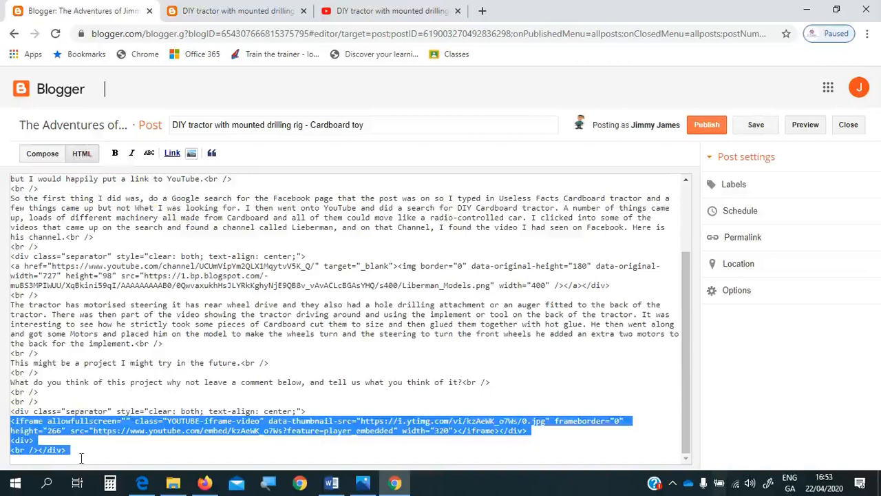
right_click(91, 420)
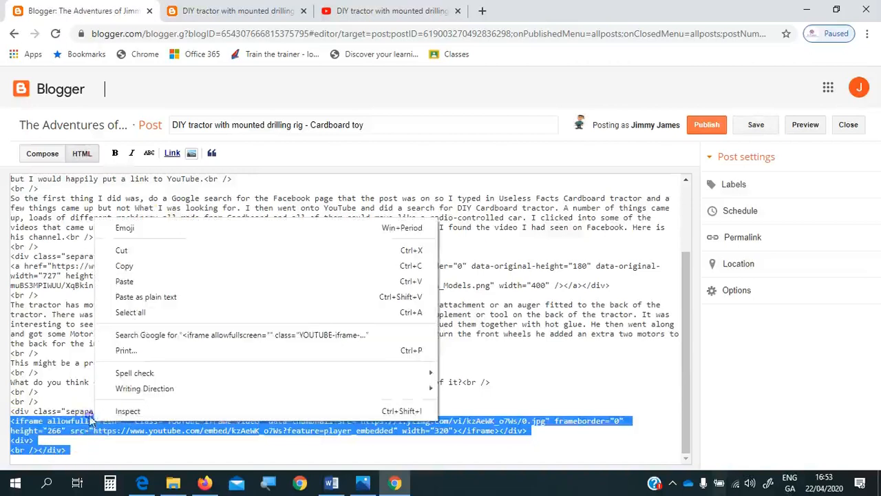
left_click(155, 300)
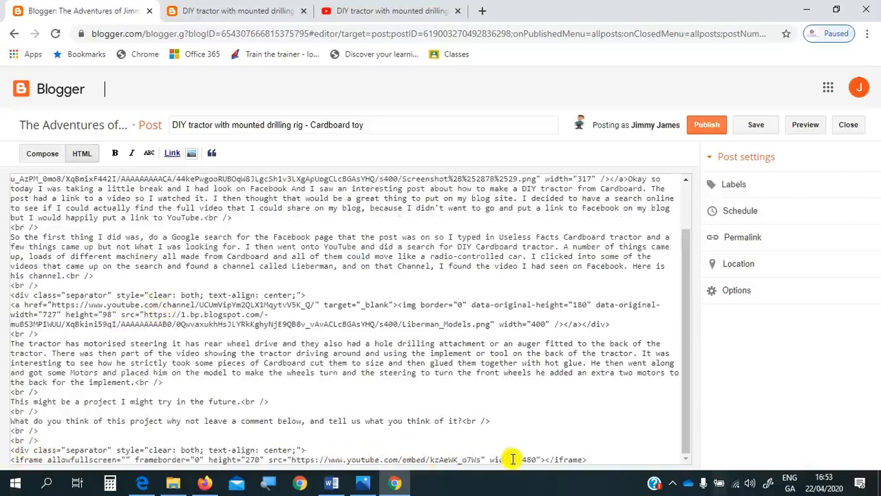
left_click(42, 154)
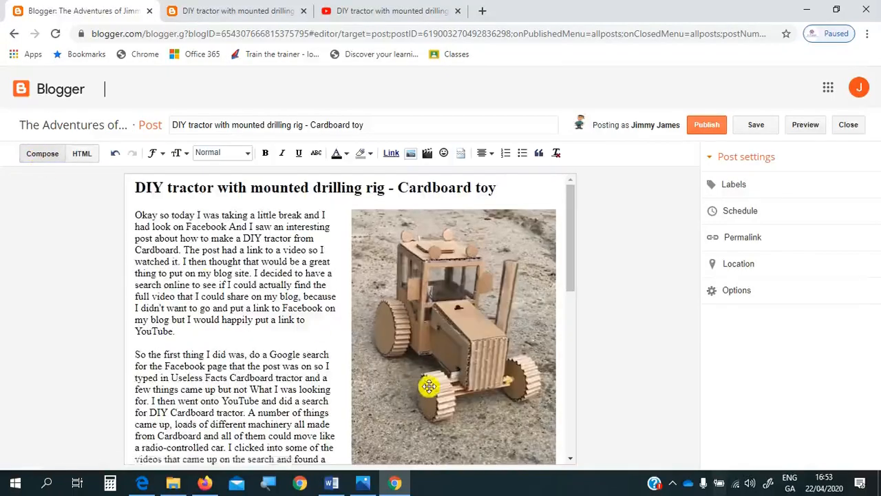
Preview the full tractor post down to its embedded video, and close the preview.
scroll(423, 385, "down", 10)
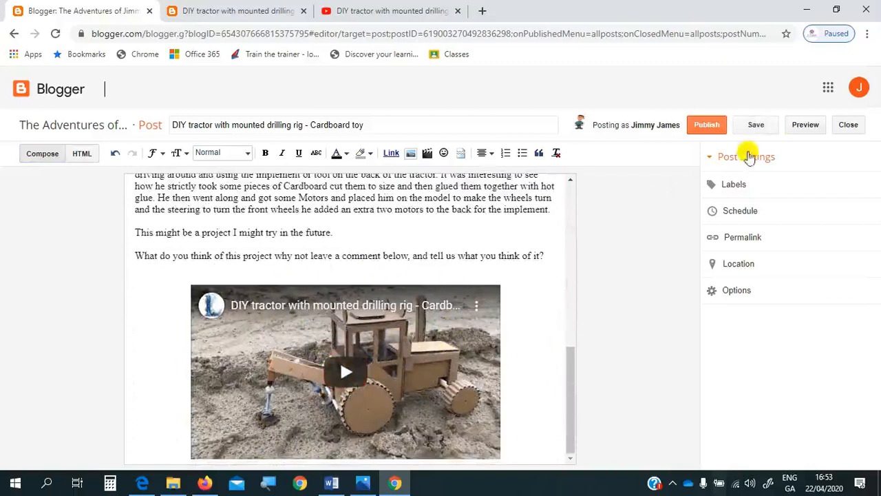
left_click(806, 126)
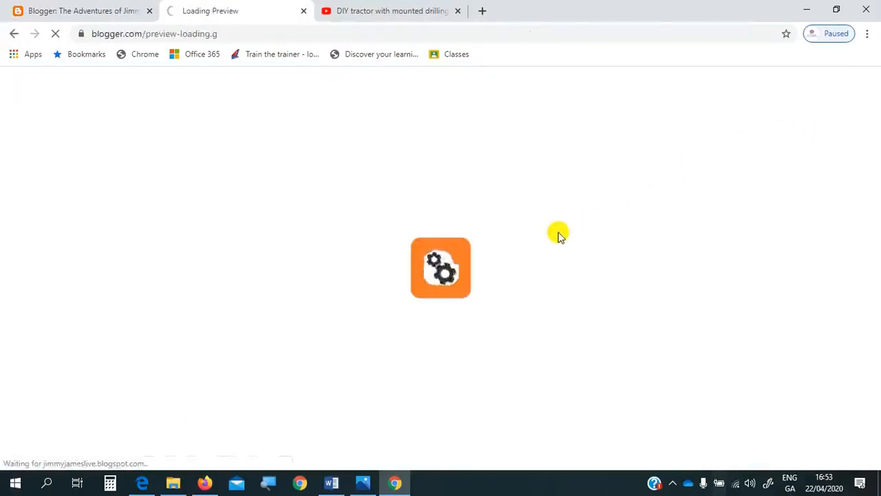
scroll(534, 231, "down", 20)
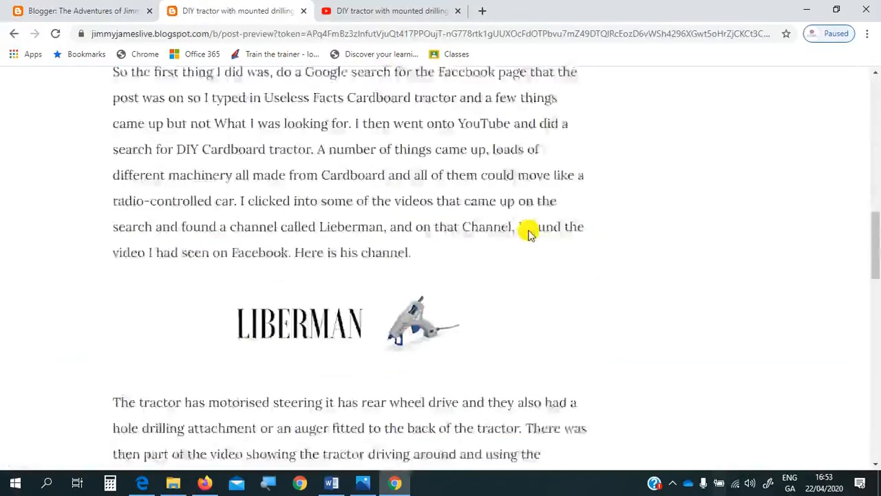
scroll(469, 257, "down", 3)
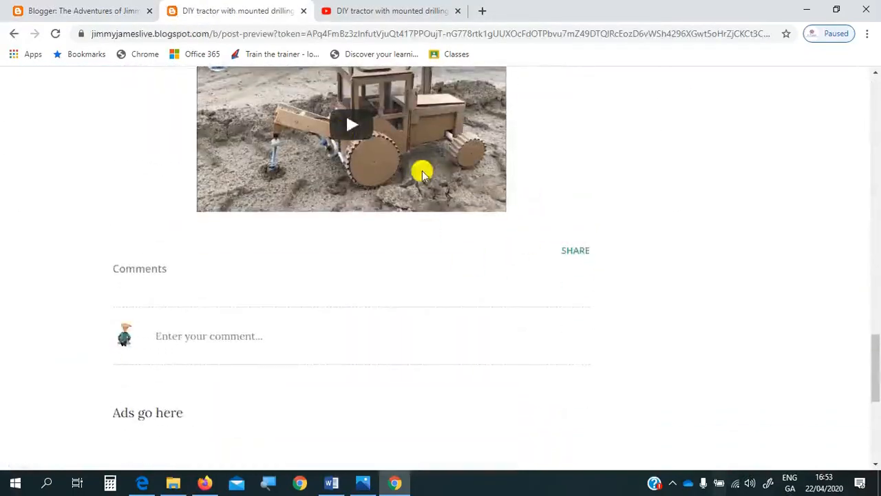
scroll(418, 172, "up", 2)
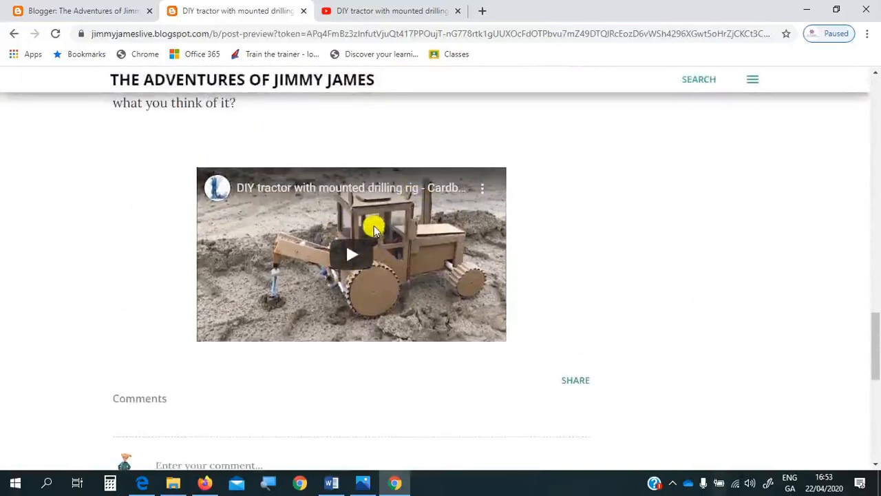
scroll(346, 241, "up", 1)
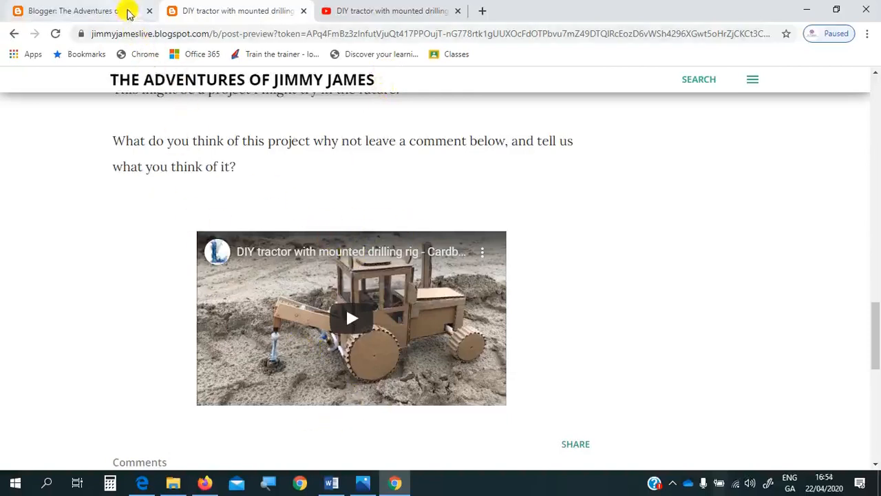
left_click(304, 11)
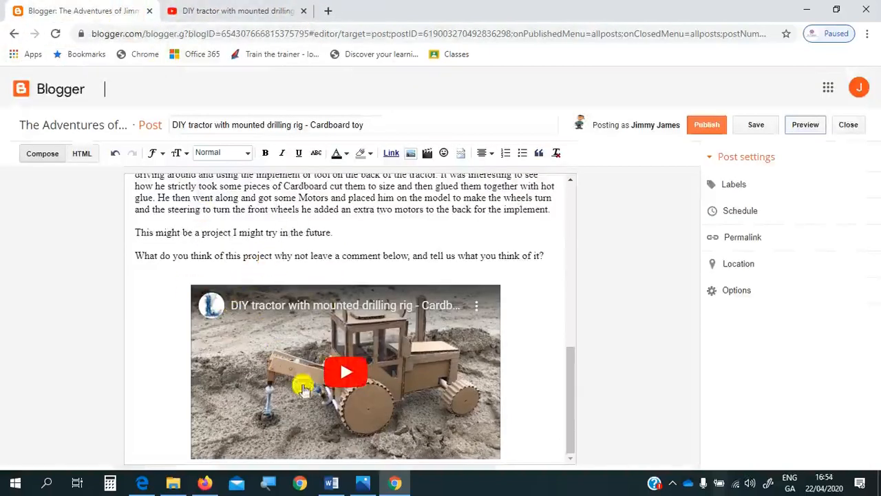
Play the embedded video briefly inside the post editor and pause it.
left_click(308, 329)
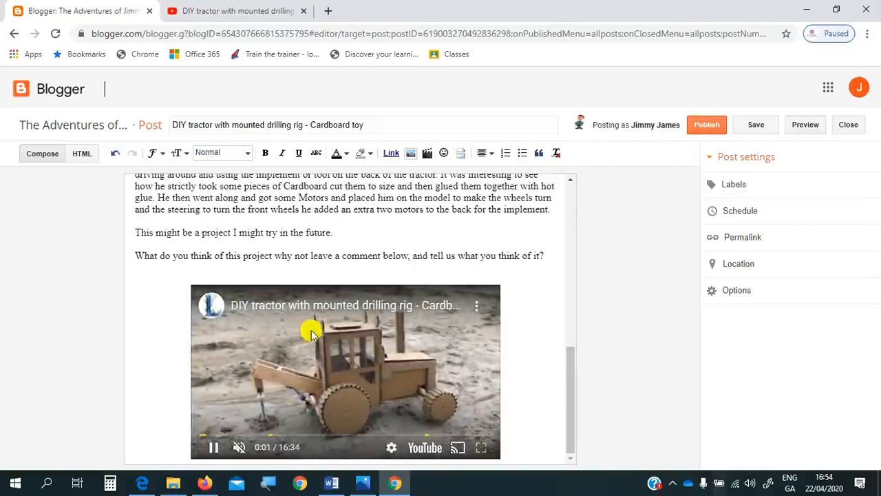
left_click(215, 446)
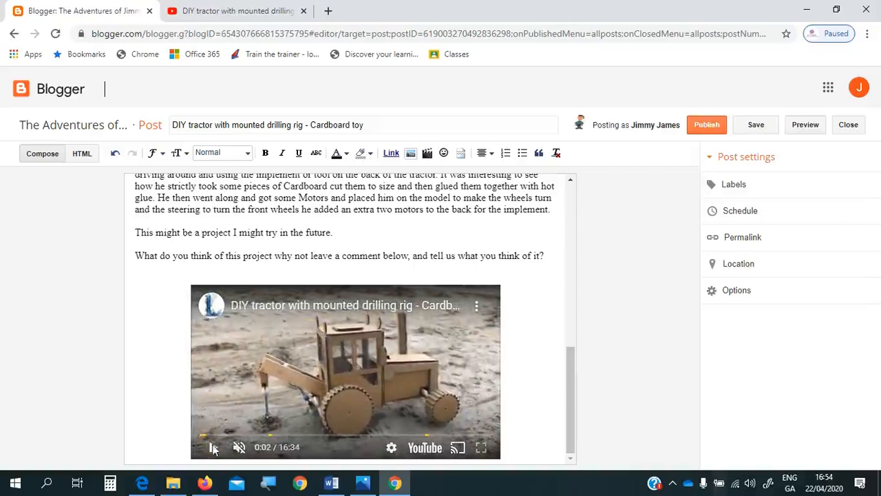
left_click(490, 294)
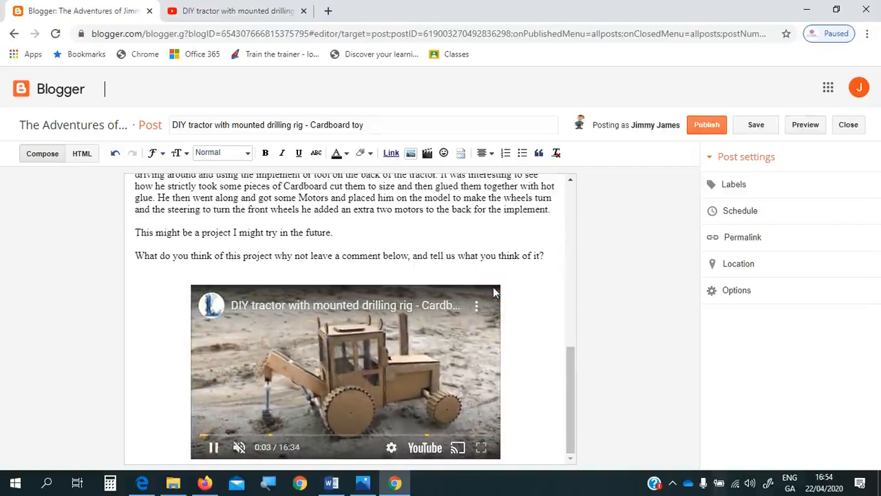
left_click(241, 285)
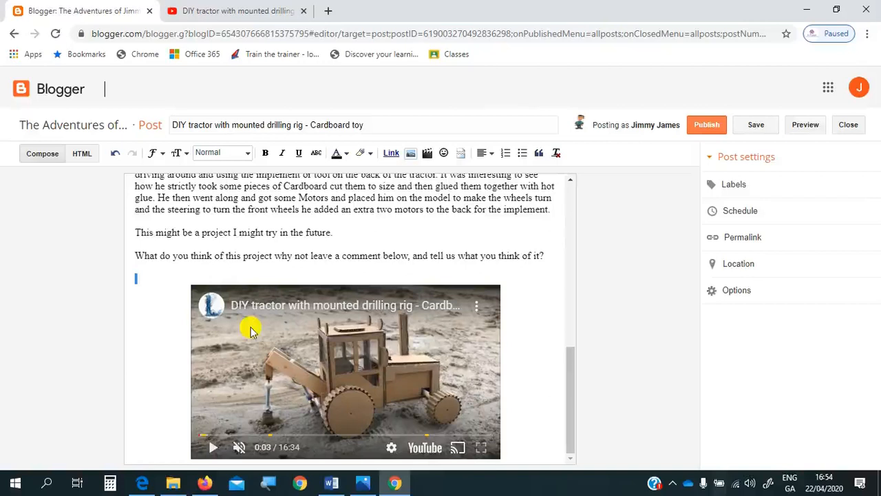
Delete the embedded video and the blank lines below the post's closing question about leaving a comment.
right_click(256, 311)
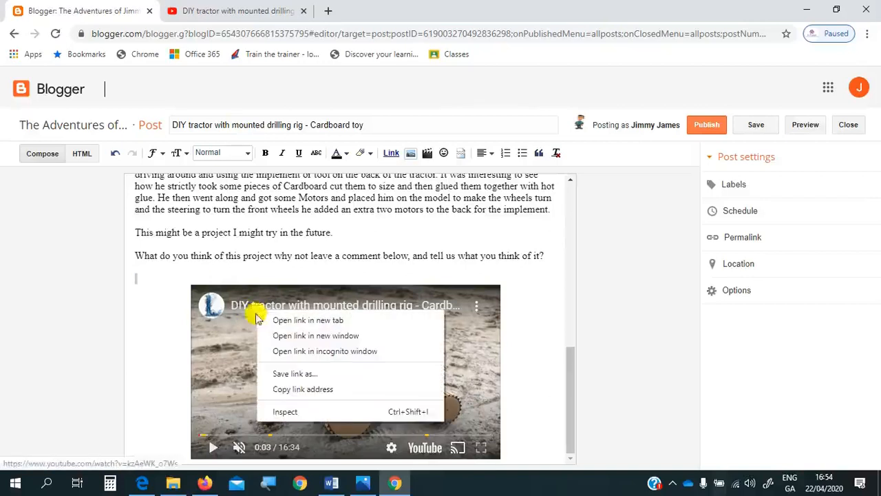
left_click(141, 342)
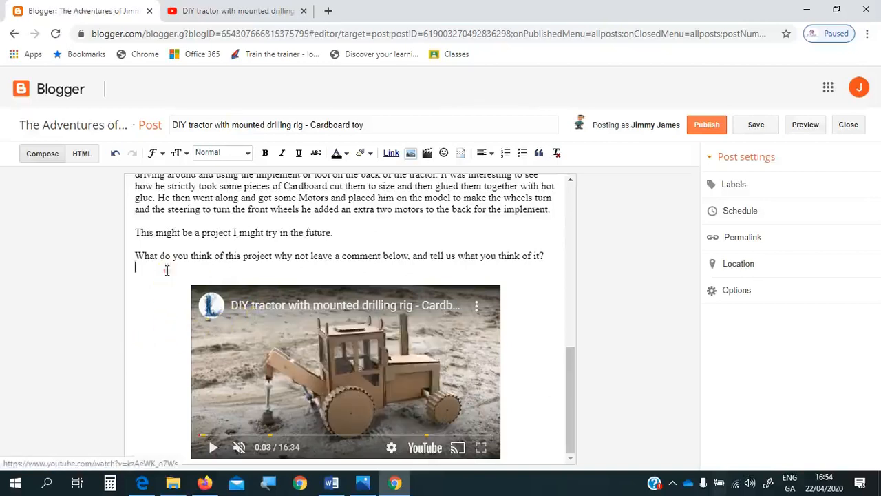
key("Delete")
key("Delete")
key("Delete")
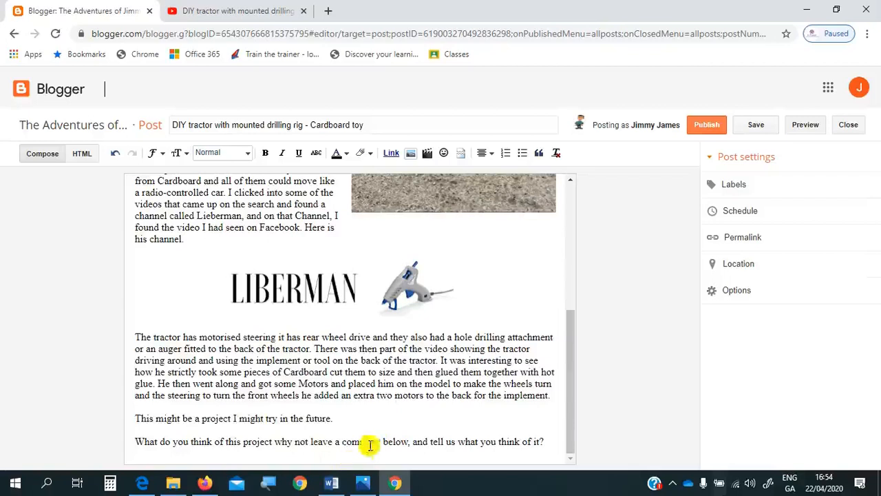
Switch to the tractor video on YouTube and copy its embed code from the sharing options.
left_click(240, 16)
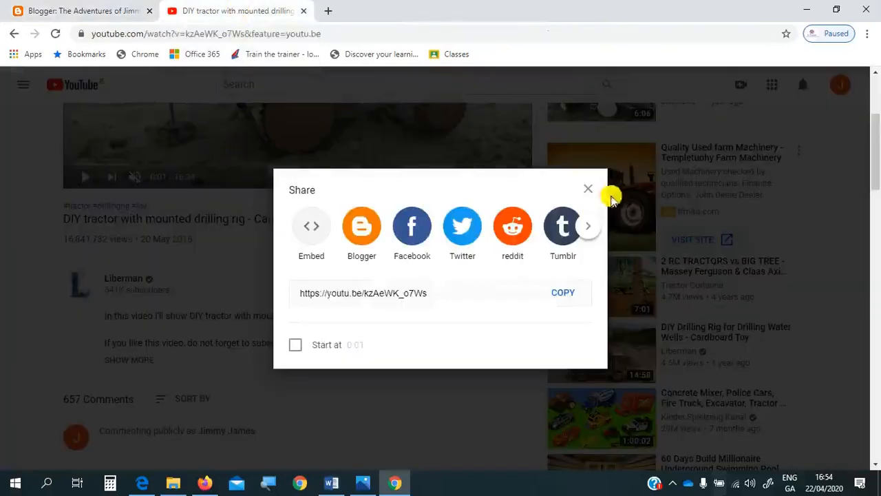
left_click(593, 194)
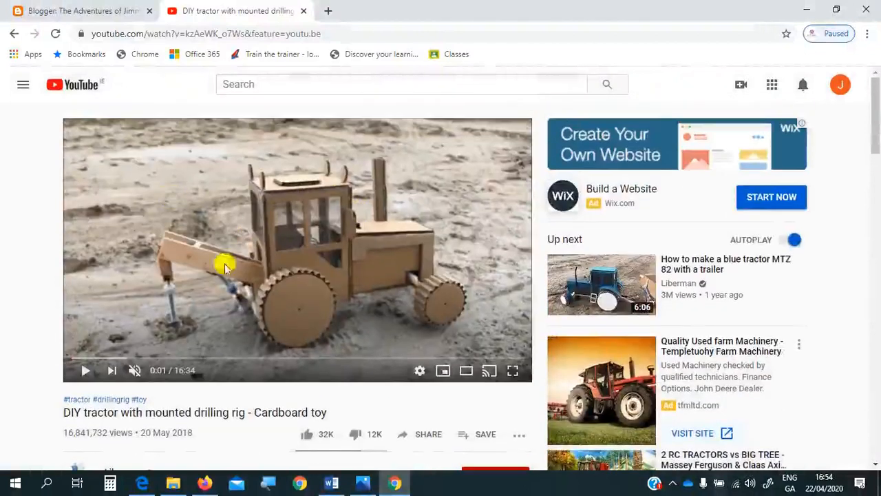
scroll(275, 228, "down", 2)
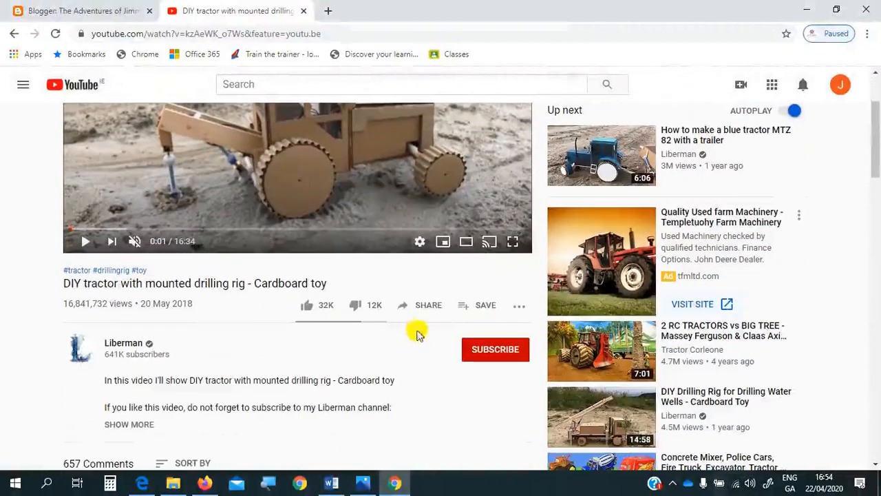
left_click(428, 311)
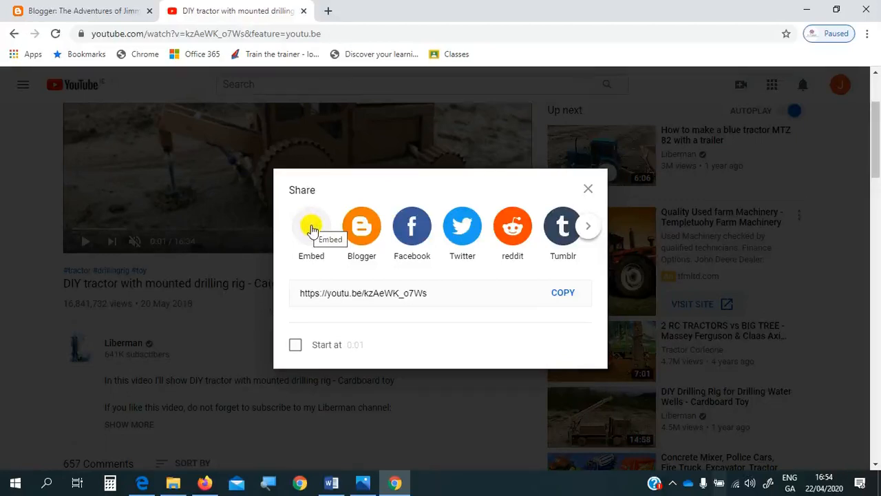
left_click(311, 231)
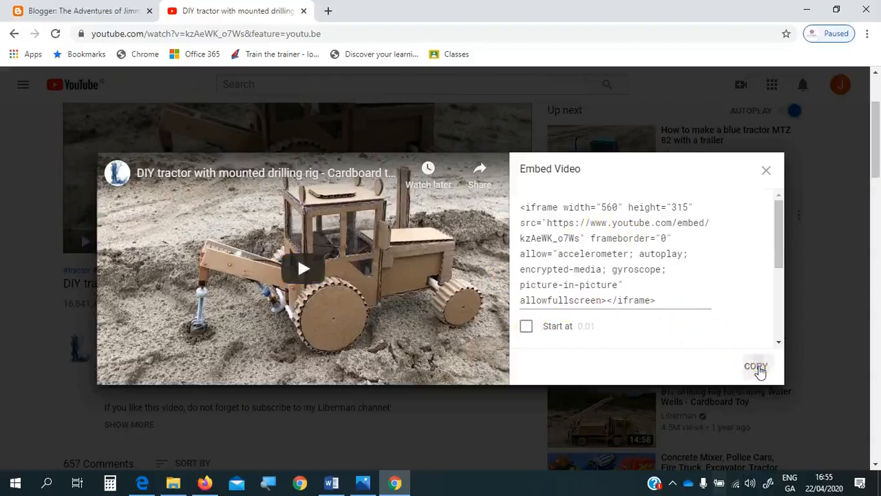
left_click(756, 367)
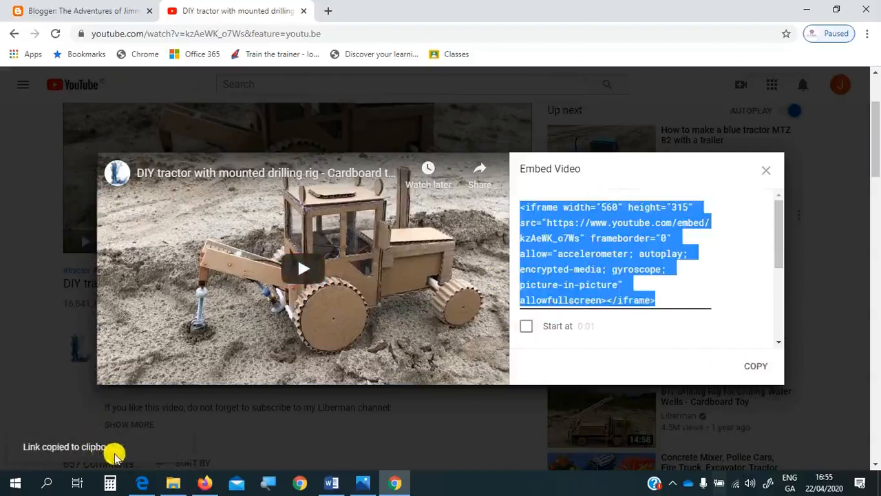
Paste the iframe embed code as plain text at the end of the Blogger post's HTML, and return to Compose view at the video.
left_click(110, 14)
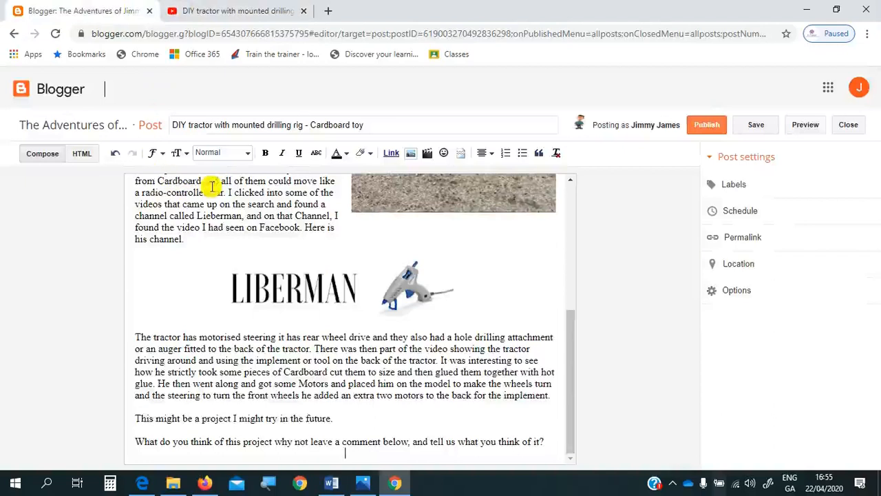
left_click(81, 154)
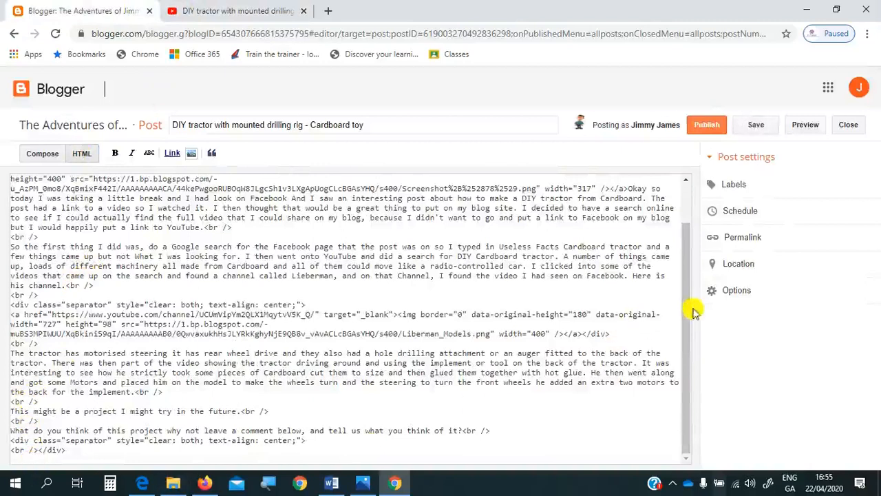
left_click(81, 462)
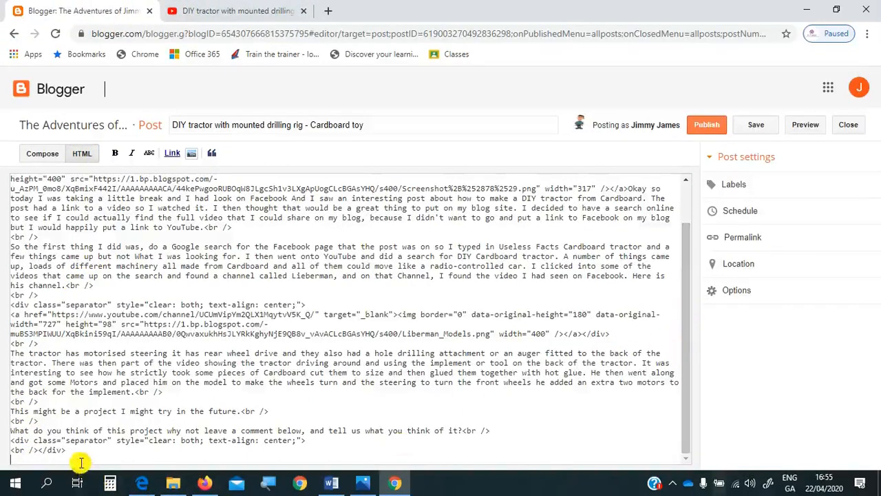
right_click(70, 457)
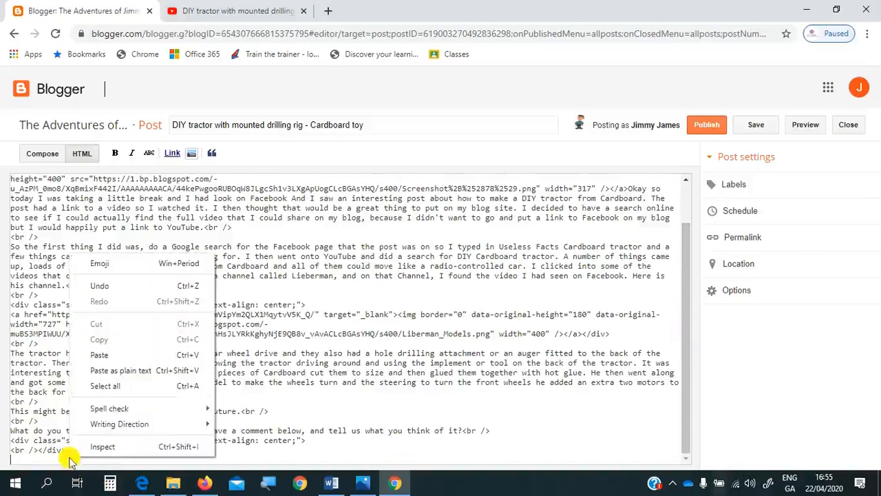
left_click(112, 372)
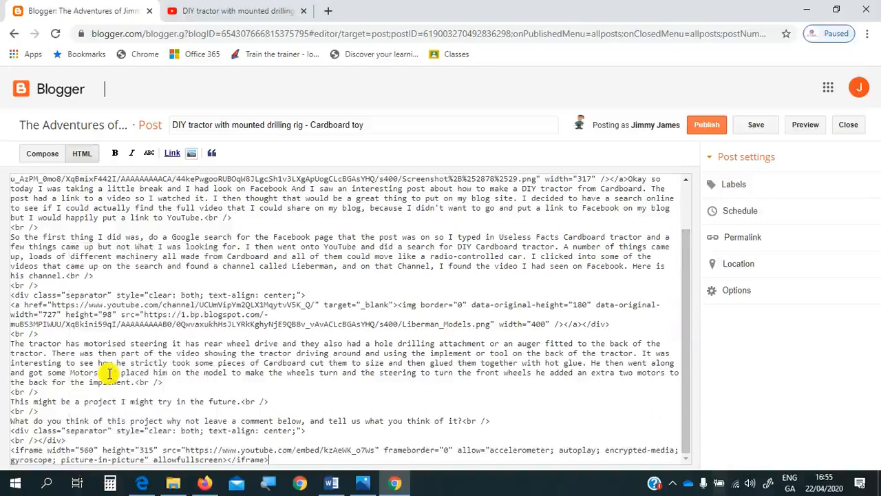
left_click(41, 156)
scroll(303, 317, "down", 6)
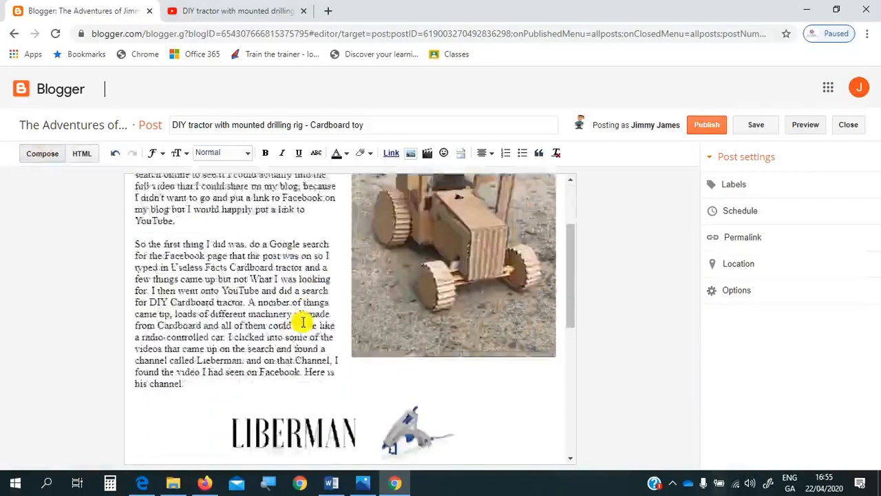
scroll(303, 315, "down", 2)
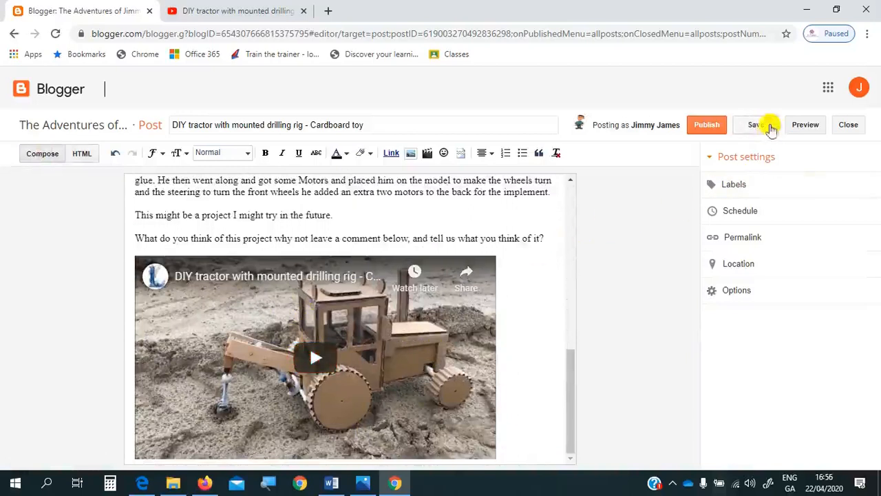
Preview the post down to its embedded video and comments section, and return to the title.
left_click(810, 128)
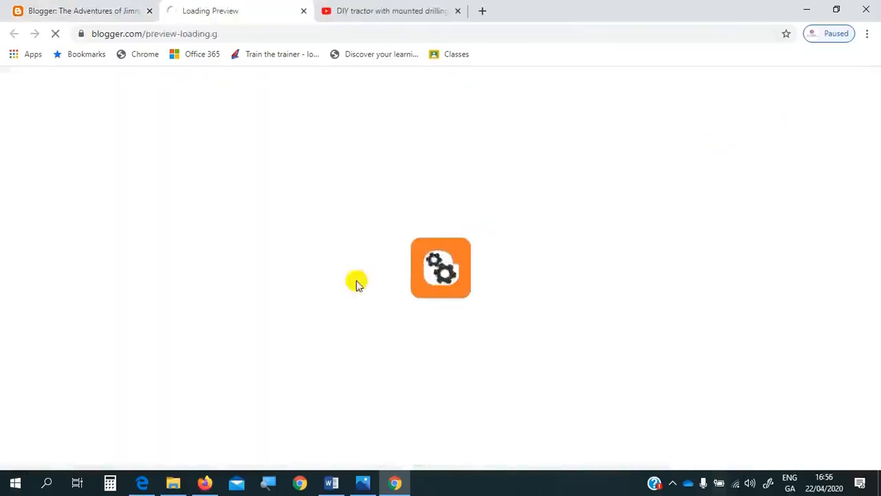
scroll(310, 265, "down", 10)
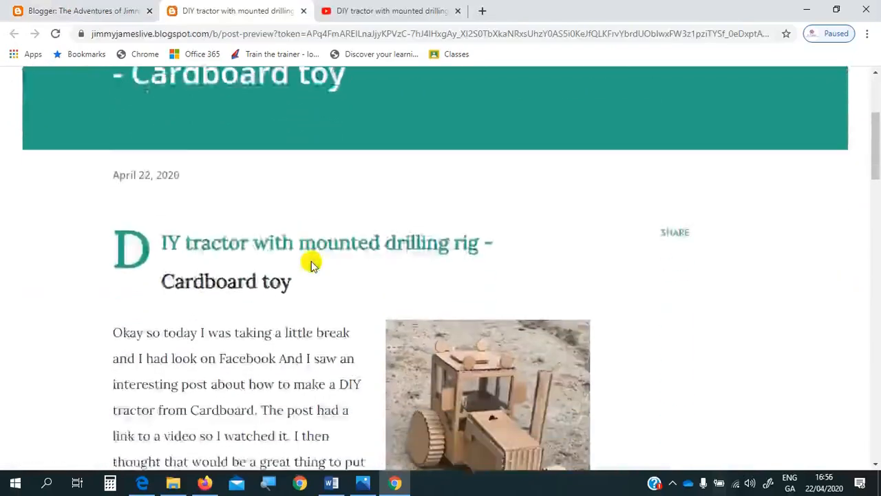
scroll(310, 265, "down", 10)
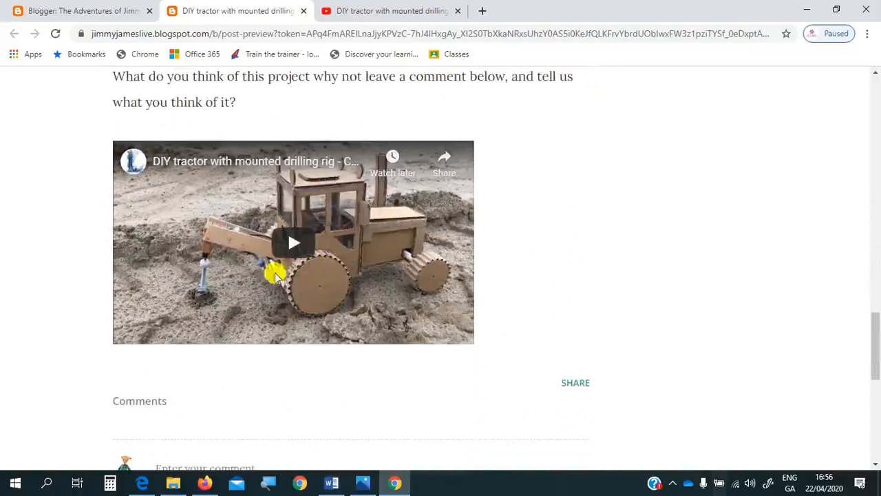
scroll(548, 197, "down", 3)
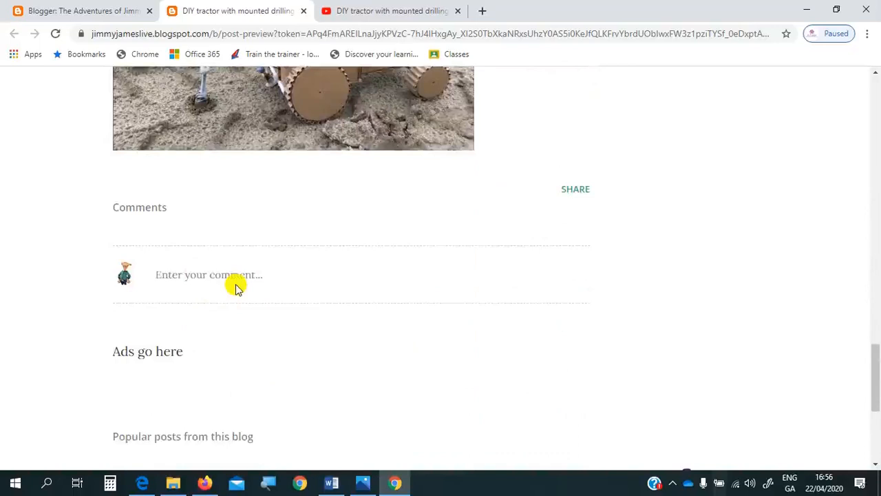
scroll(234, 287, "up", 5)
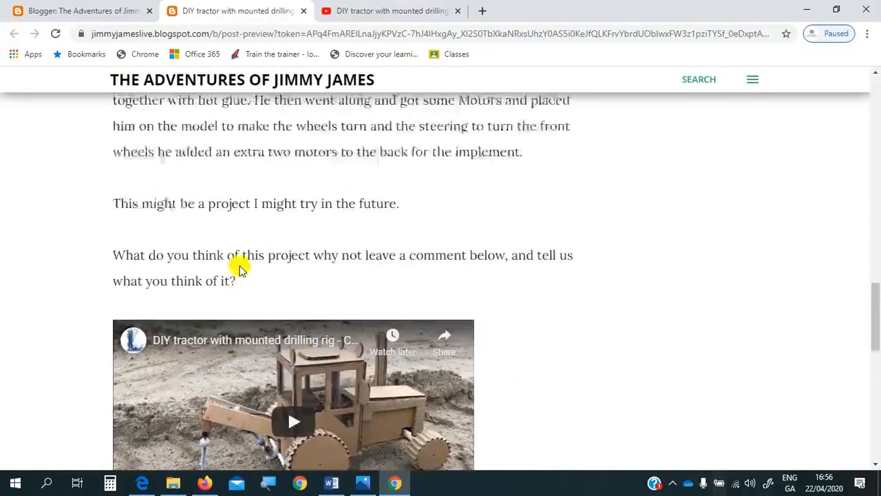
scroll(239, 269, "up", 8)
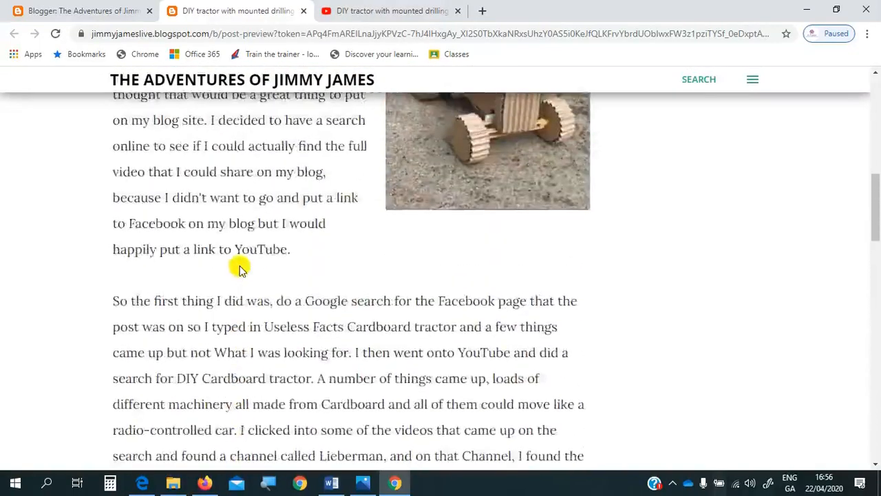
scroll(239, 269, "up", 8)
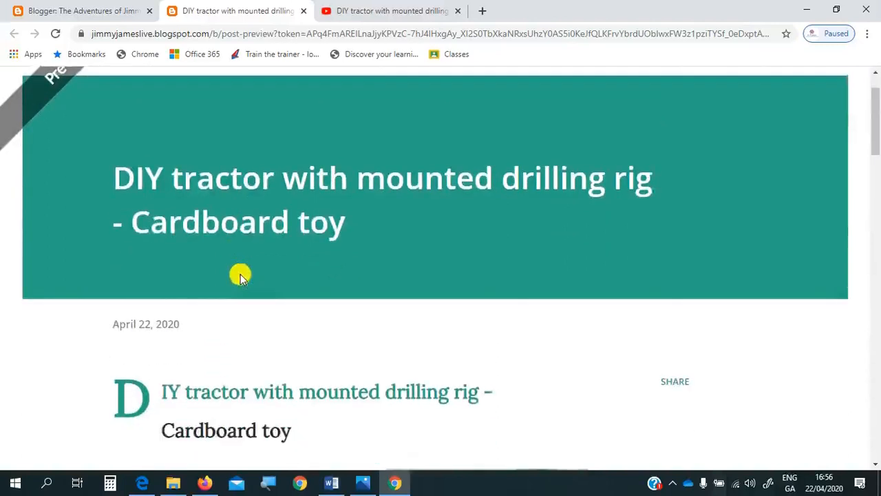
Review the previewed title, tractor picture, Liberman channel image, text and embedded video once more, and close the preview.
scroll(252, 303, "down", 3)
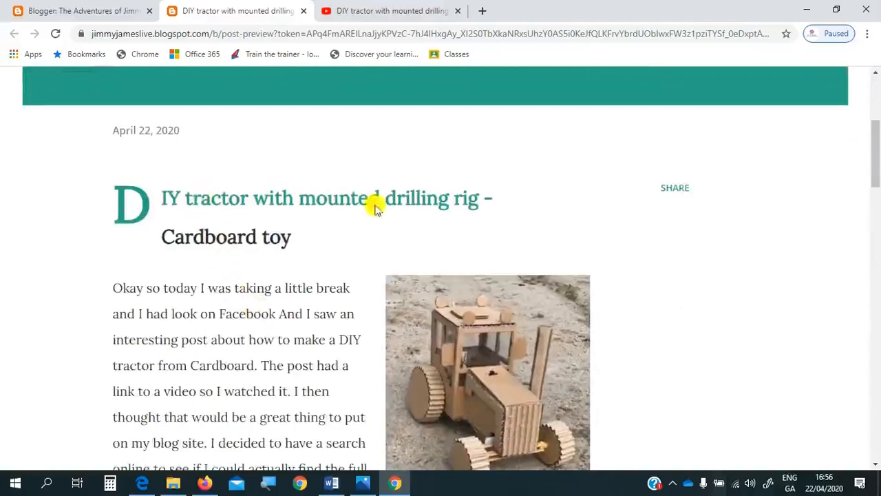
scroll(340, 258, "down", 2)
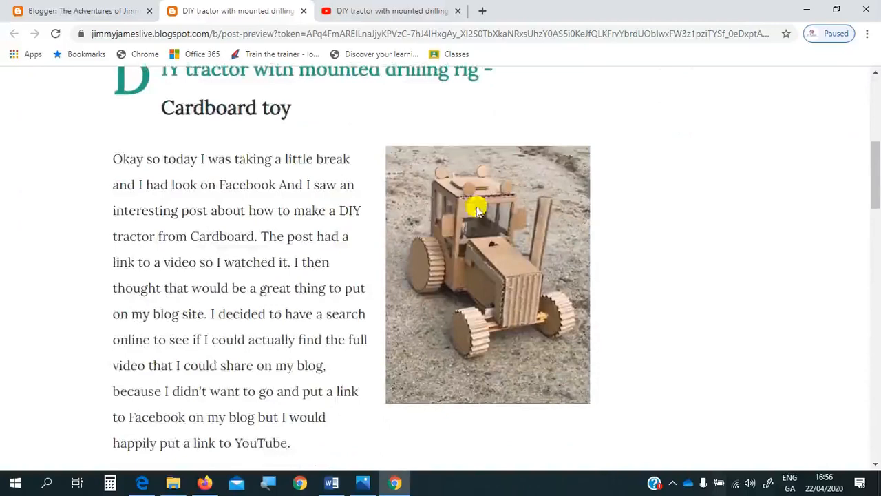
scroll(453, 252, "down", 9)
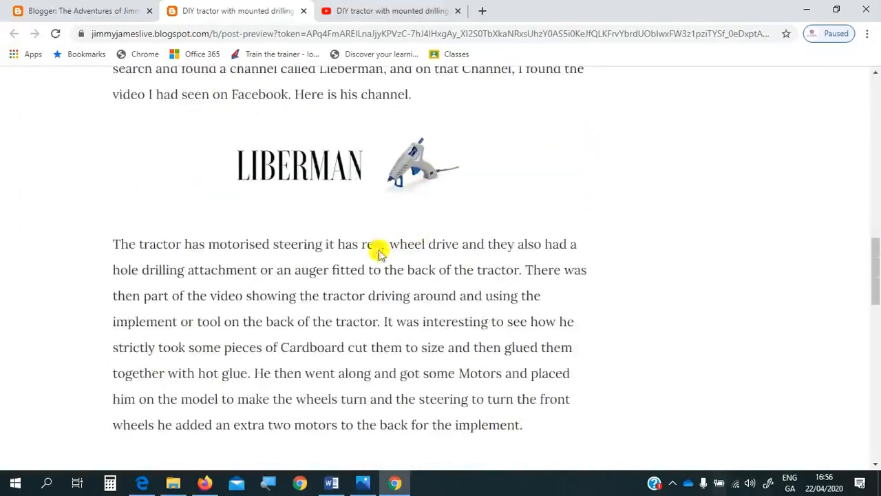
scroll(321, 162, "down", 2)
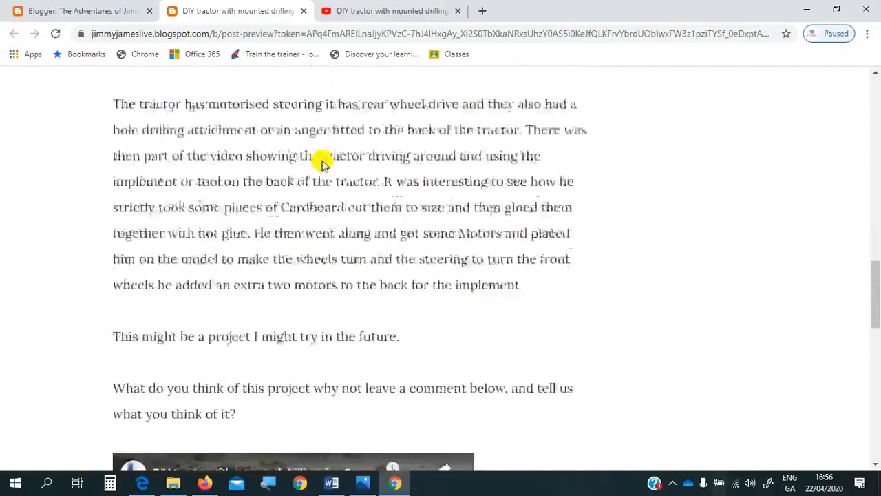
scroll(322, 162, "down", 5)
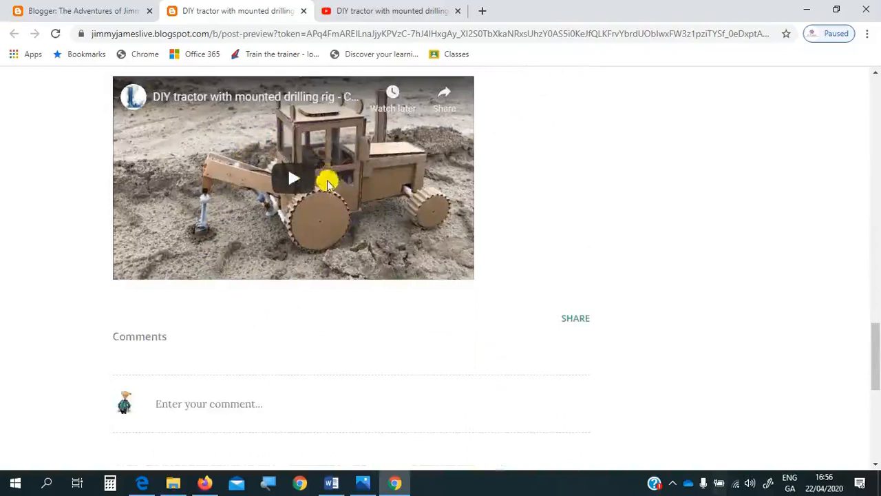
scroll(317, 197, "up", 4)
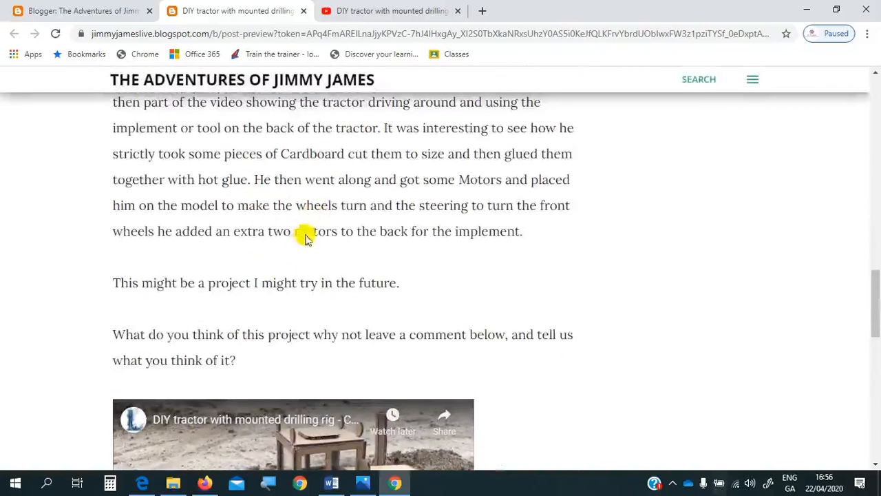
scroll(347, 210, "up", 8)
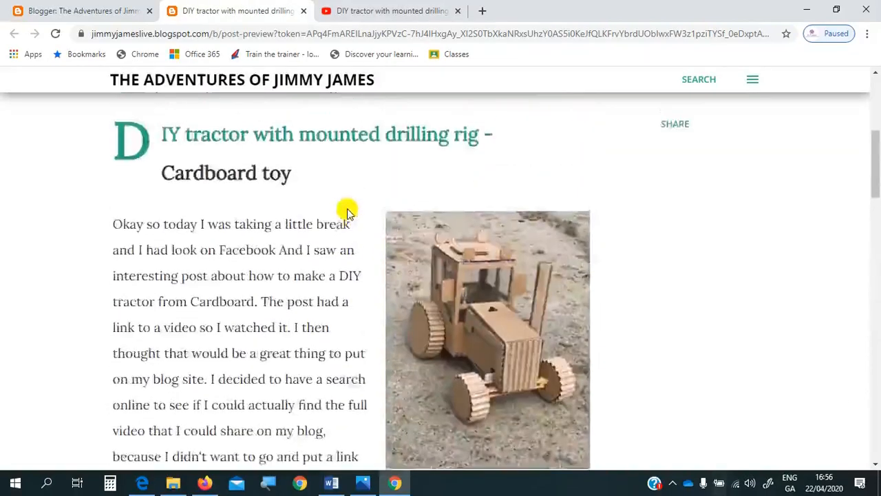
scroll(346, 210, "up", 4)
scroll(260, 90, "up", 1)
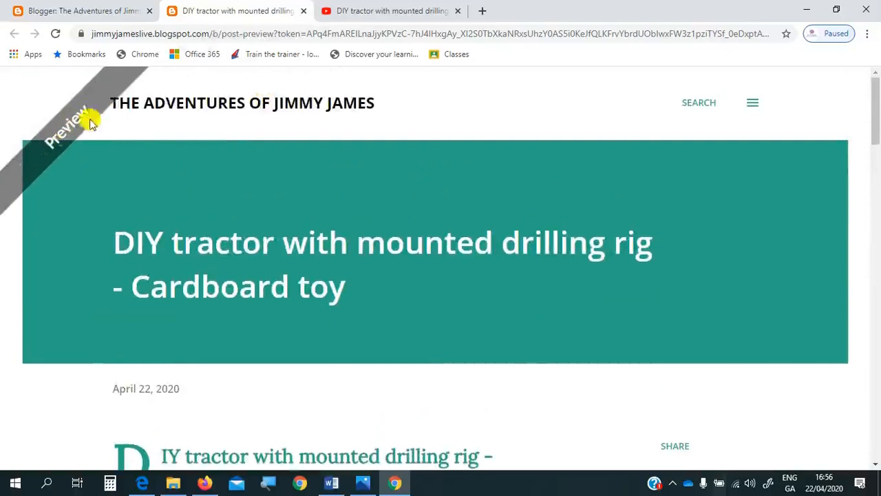
left_click(303, 12)
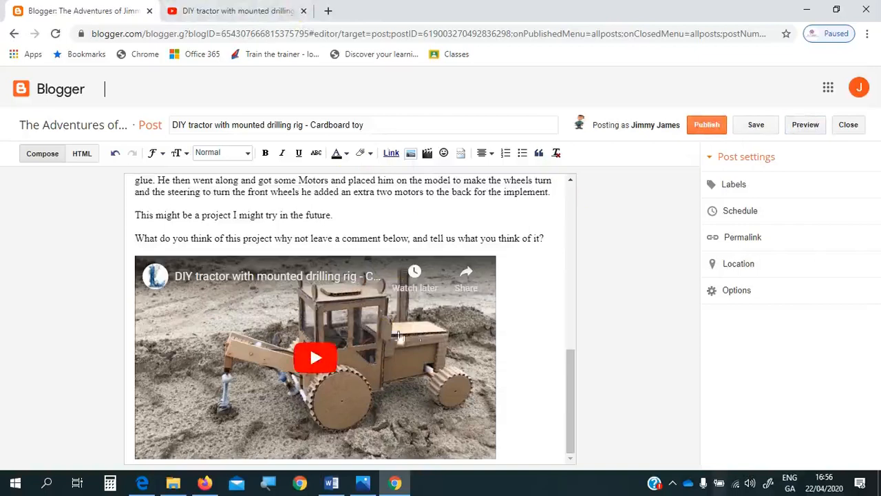
right_click(485, 355)
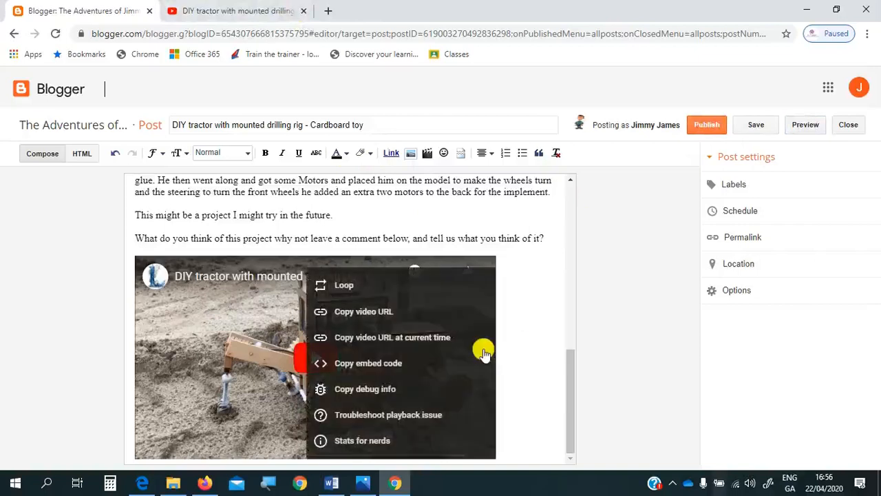
left_click(268, 262)
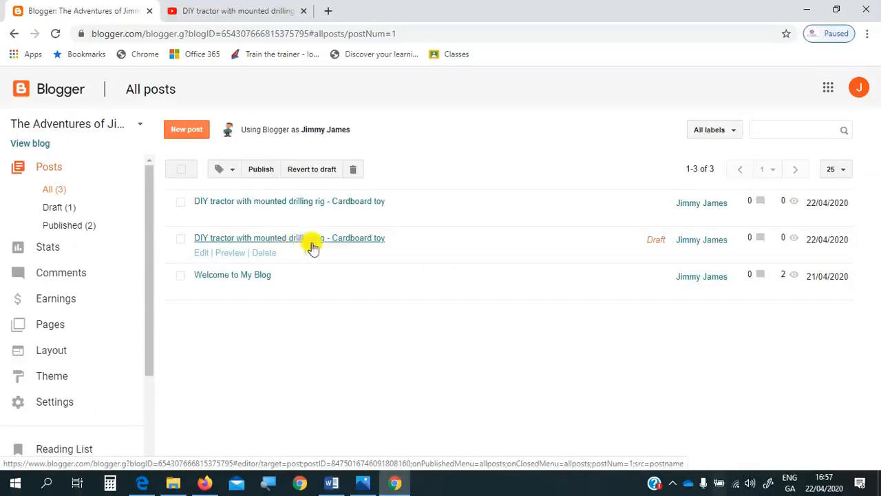
Open the draft copy of the tractor post to check its contents, close it, and delete that draft from the posts list.
left_click(203, 256)
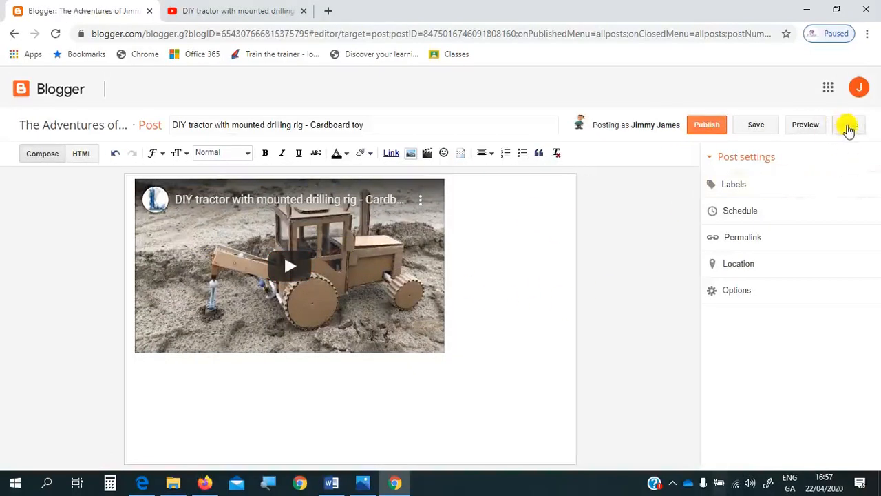
left_click(848, 128)
mouse_move(286, 236)
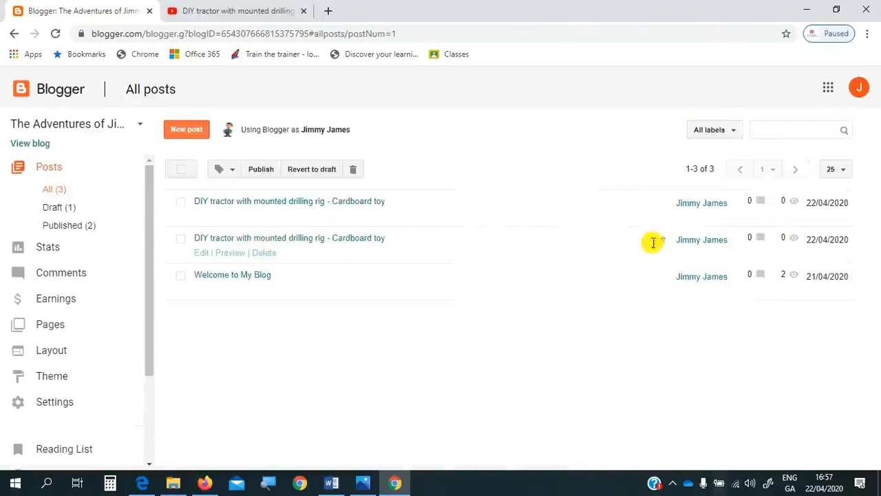
left_click(265, 254)
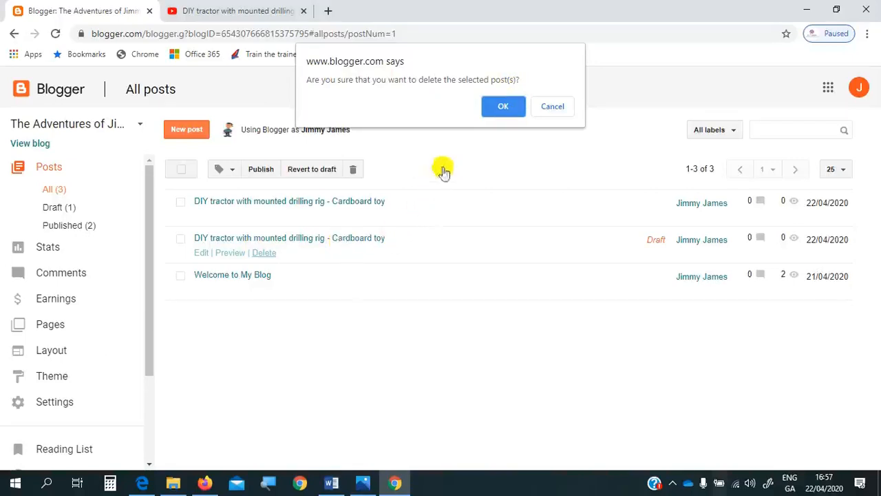
left_click(504, 108)
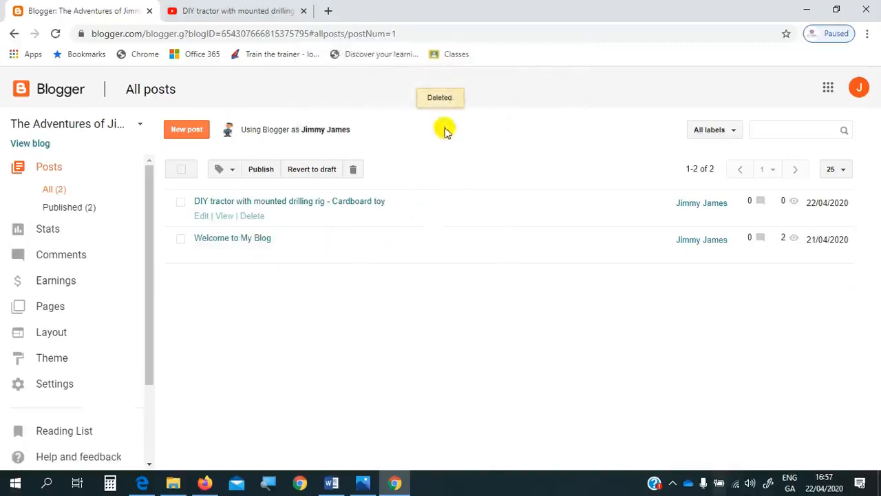
View the published tractor post on the live blog and look through it as far as the Liberman channel image.
left_click(225, 216)
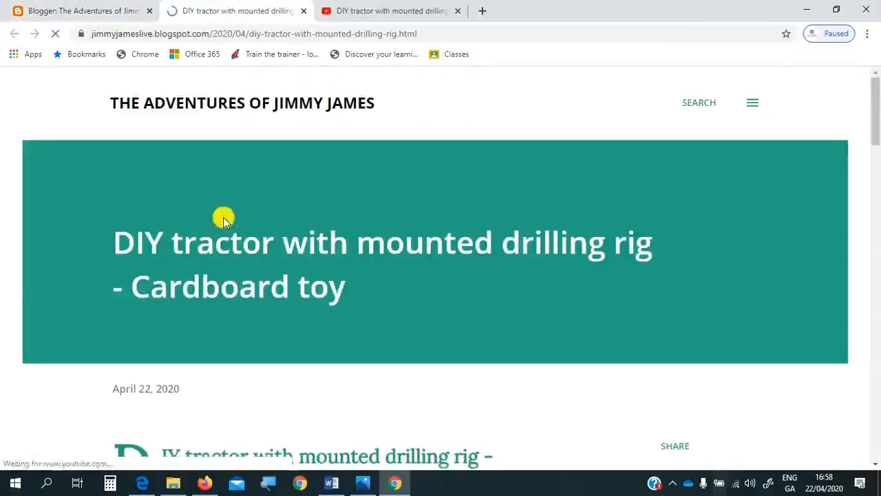
scroll(221, 215, "down", 7)
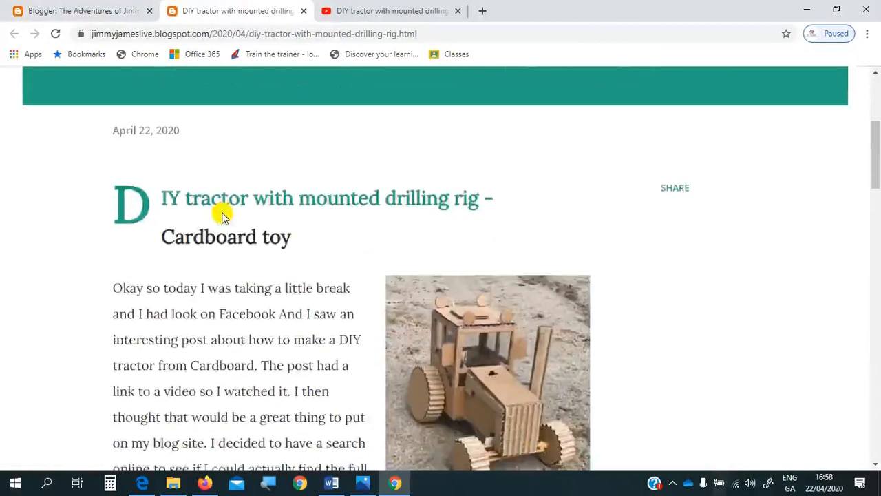
scroll(221, 213, "down", 6)
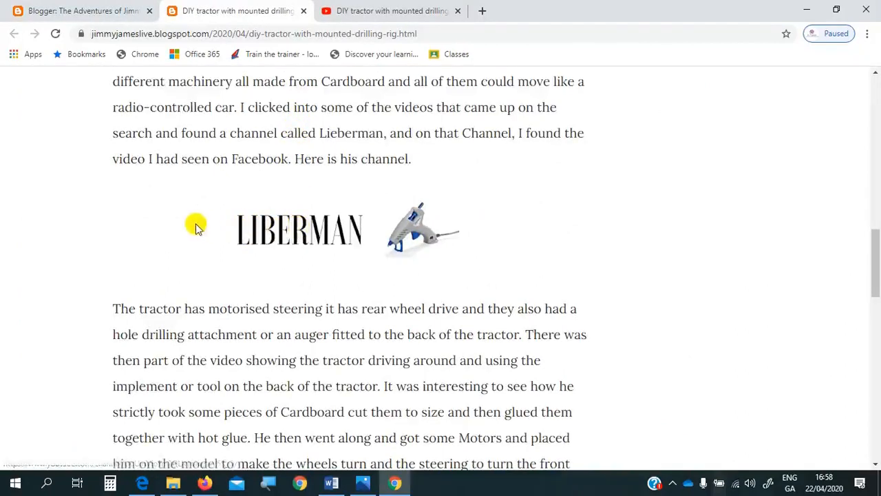
Test the Liberman image's link, look over the YouTube channel's uploads, and close both the tractor video and the channel pages.
left_click(277, 232)
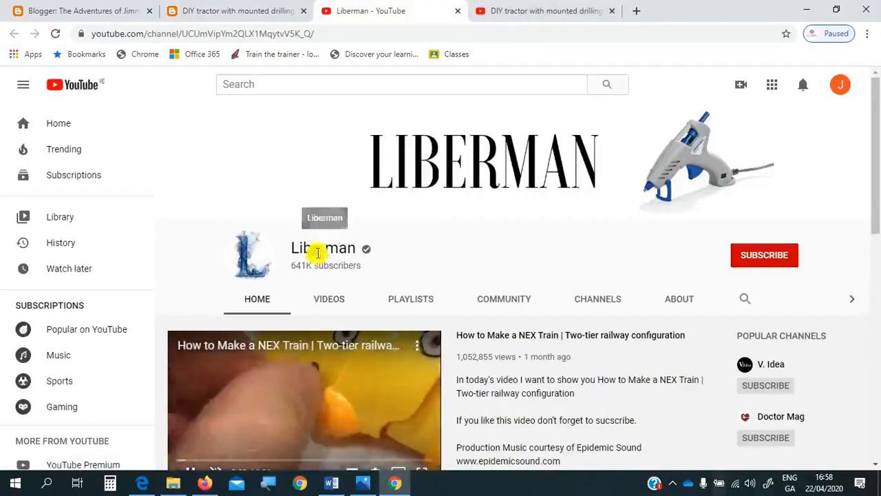
scroll(315, 246, "down", 2)
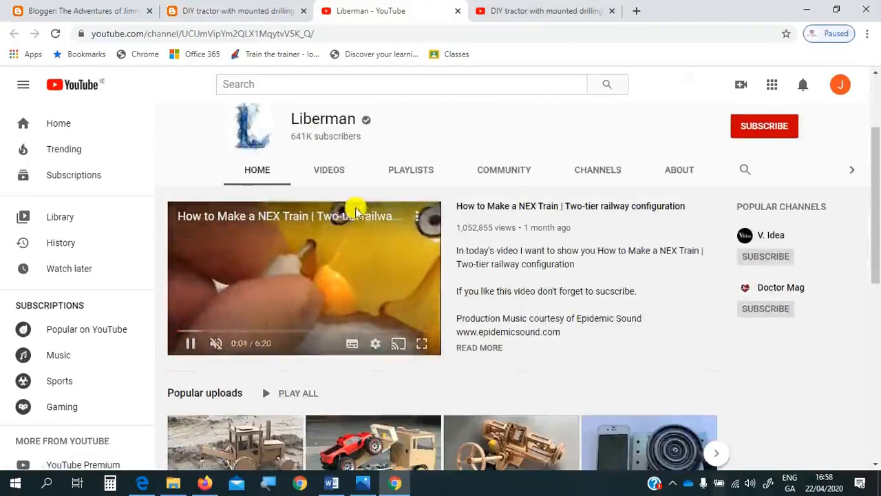
scroll(355, 210, "down", 3)
scroll(482, 264, "down", 2)
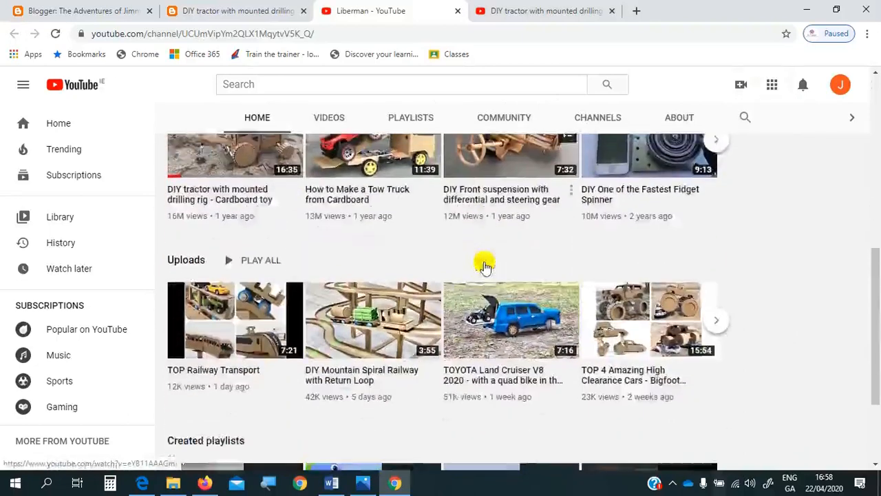
scroll(479, 254, "up", 6)
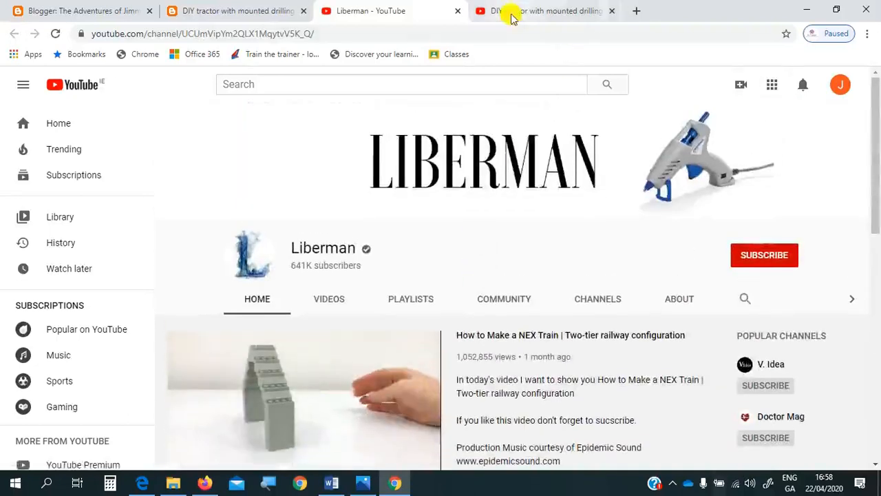
left_click(611, 13)
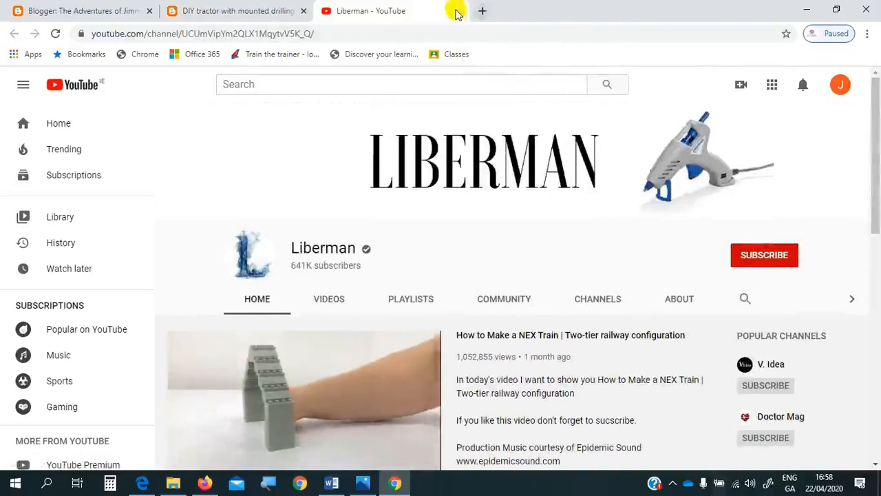
left_click(458, 11)
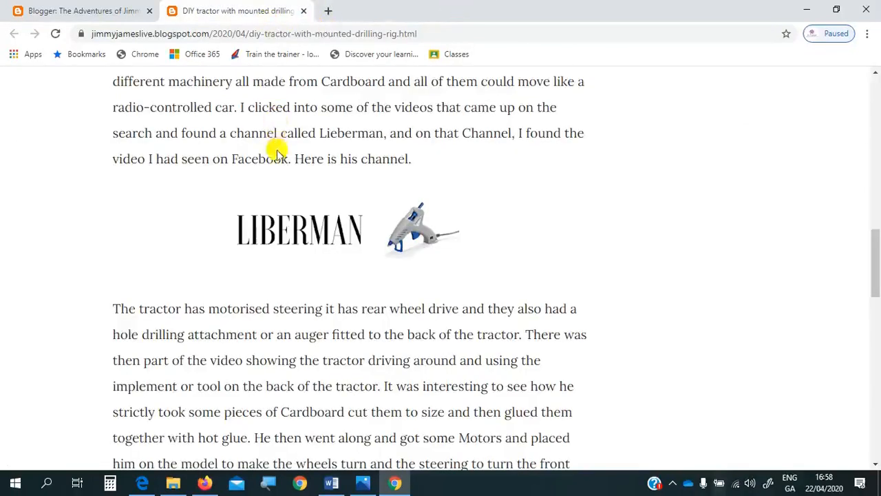
Review the rest of the live post below the channel image, return to its title, and close it to get back to the posts list.
scroll(279, 166, "down", 8)
scroll(275, 165, "down", 2)
scroll(265, 155, "up", 15)
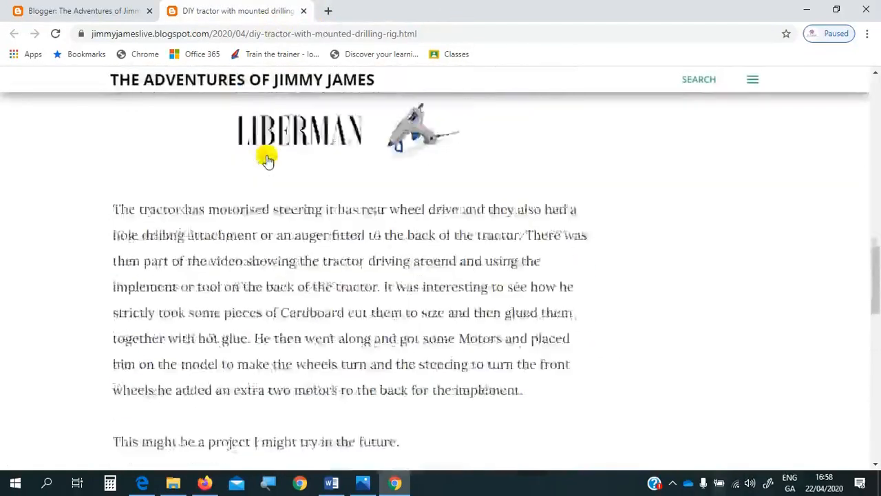
scroll(265, 152, "up", 4)
scroll(265, 153, "up", 1)
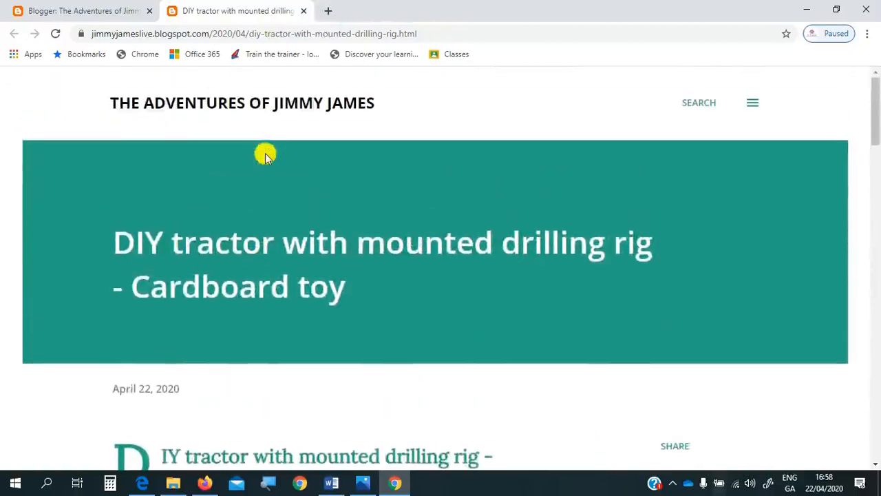
left_click(304, 11)
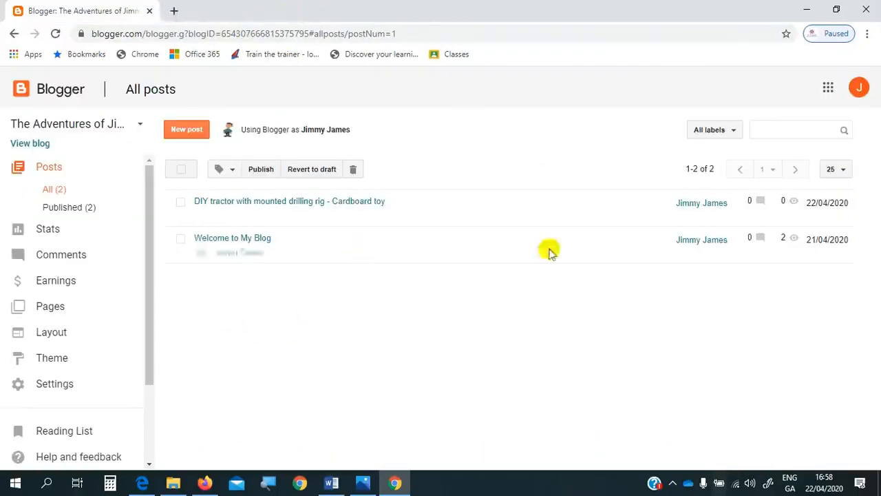